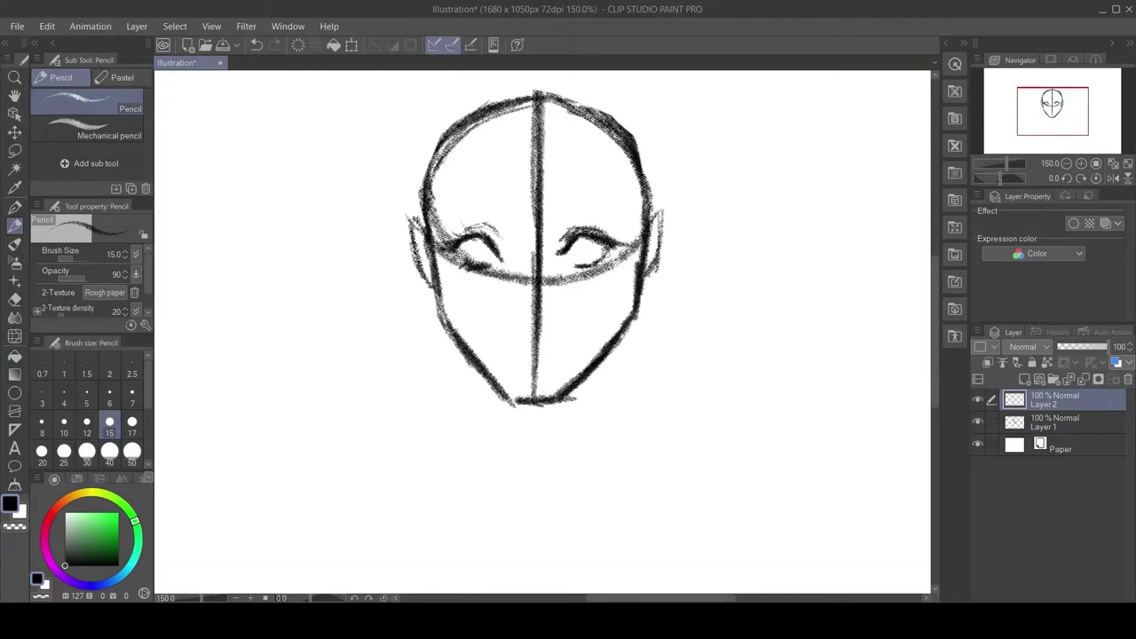
# Step: Lasso both eyes on Layer 2 and adjust their placement on the face with a Scale/Rotate transform
pyautogui.click(14, 151)
pyautogui.moveTo(431, 203)
pyautogui.mouseDown()
pyautogui.moveTo(545, 287)
pyautogui.moveTo(665, 310)
pyautogui.mouseUp()
pyautogui.hotkey('ctrl', 't')
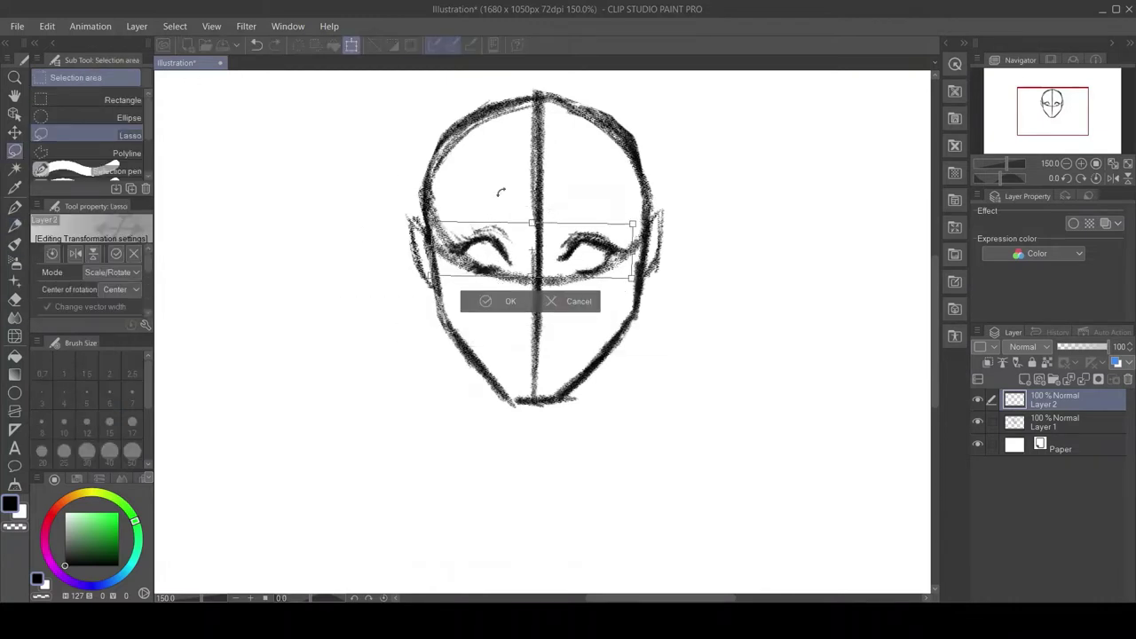
pyautogui.press('Return')
pyautogui.hotkey('ctrl', 'd')
# Step: Sketch the neck, sloping shoulders and upper chest lines below the head with the Pencil
pyautogui.press('p')
pyautogui.moveTo(488, 377); pyautogui.dragTo(484, 506)
pyautogui.moveTo(615, 344); pyautogui.dragTo(607, 455)
pyautogui.moveTo(489, 448); pyautogui.dragTo(329, 503)
pyautogui.moveTo(617, 410); pyautogui.dragTo(750, 519)
pyautogui.moveTo(747, 523); pyautogui.dragTo(603, 582)
pyautogui.moveTo(380, 513); pyautogui.dragTo(461, 587)
# Step: Sketch the nose and mouth, then refine the facial features and draw the lower lip with the Mechanical pencil at size 5
pyautogui.moveTo(519, 228); pyautogui.dragTo(521, 271)
pyautogui.moveTo(511, 284); pyautogui.dragTo(516, 312)
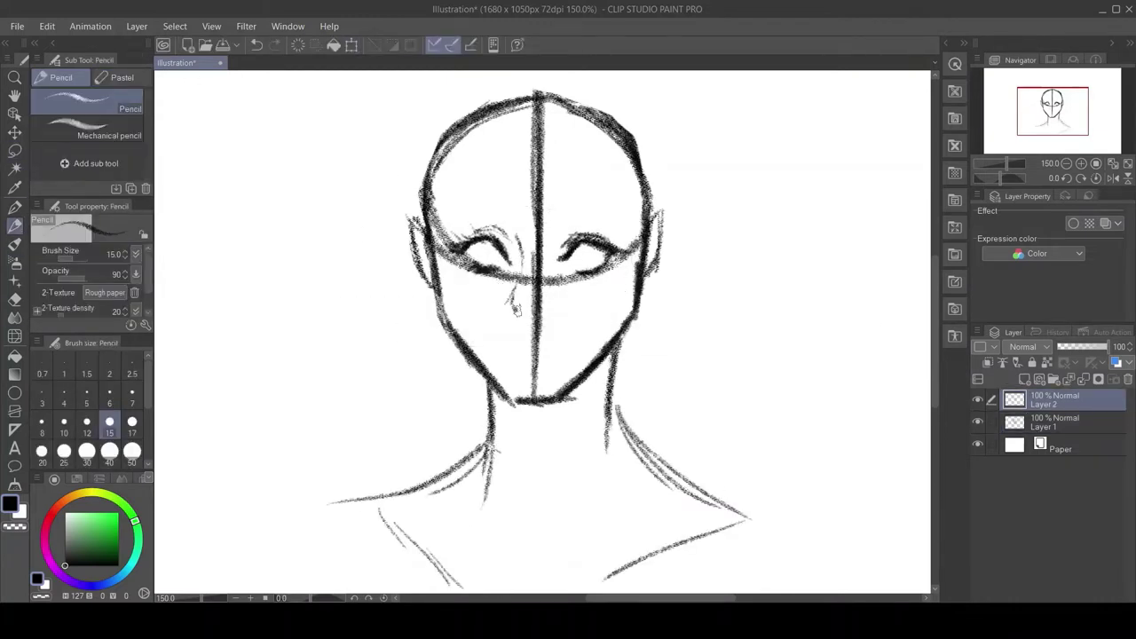
pyautogui.click(98, 128)
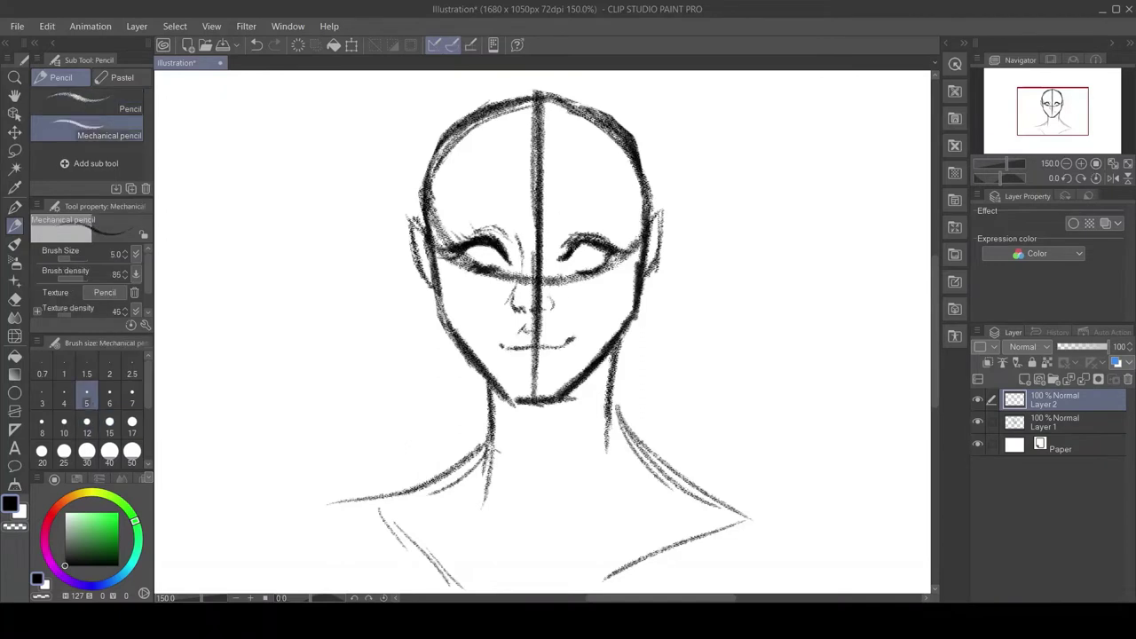
pyautogui.hotkey('ctrl', 'z')
pyautogui.hotkey('ctrl', 'z')
pyautogui.hotkey('ctrl', 'z')
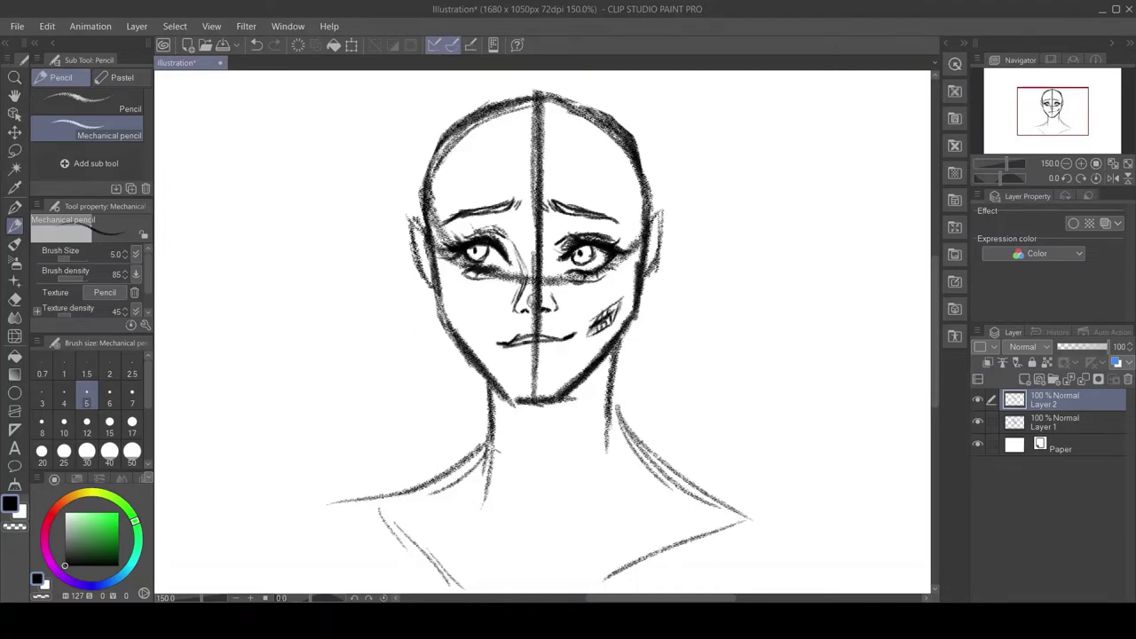
pyautogui.moveTo(540, 356); pyautogui.dragTo(559, 354)
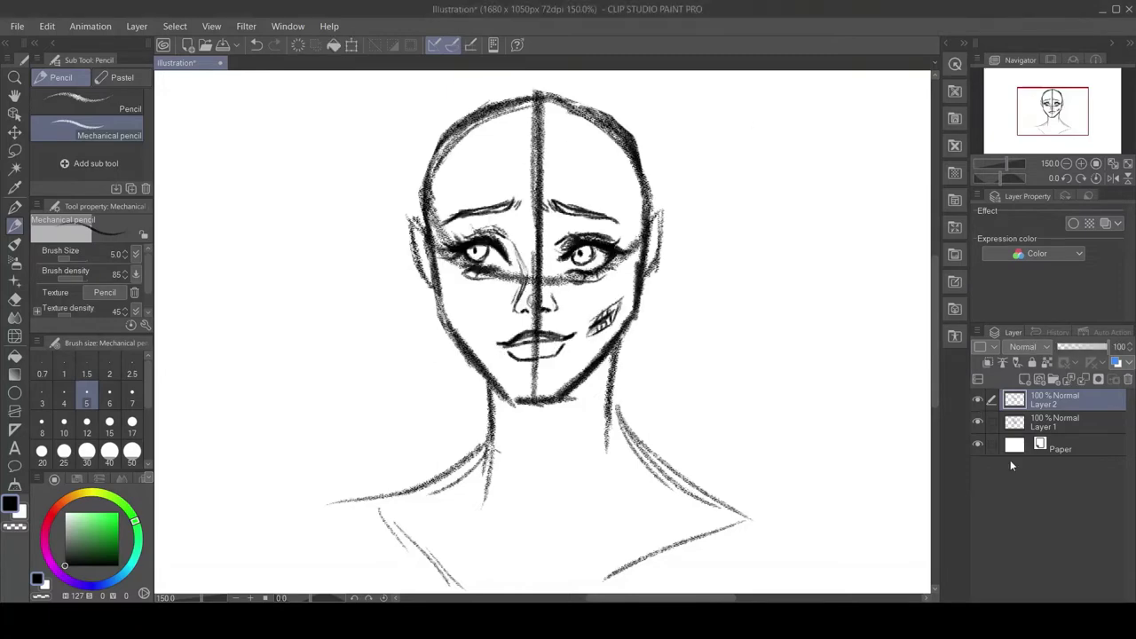
# Step: Sketch the collarbones across the shoulders
pyautogui.click(1056, 422)
pyautogui.moveTo(372, 517); pyautogui.dragTo(639, 530)
pyautogui.hotkey('ctrl', '-')
pyautogui.hotkey('ctrl', '-')
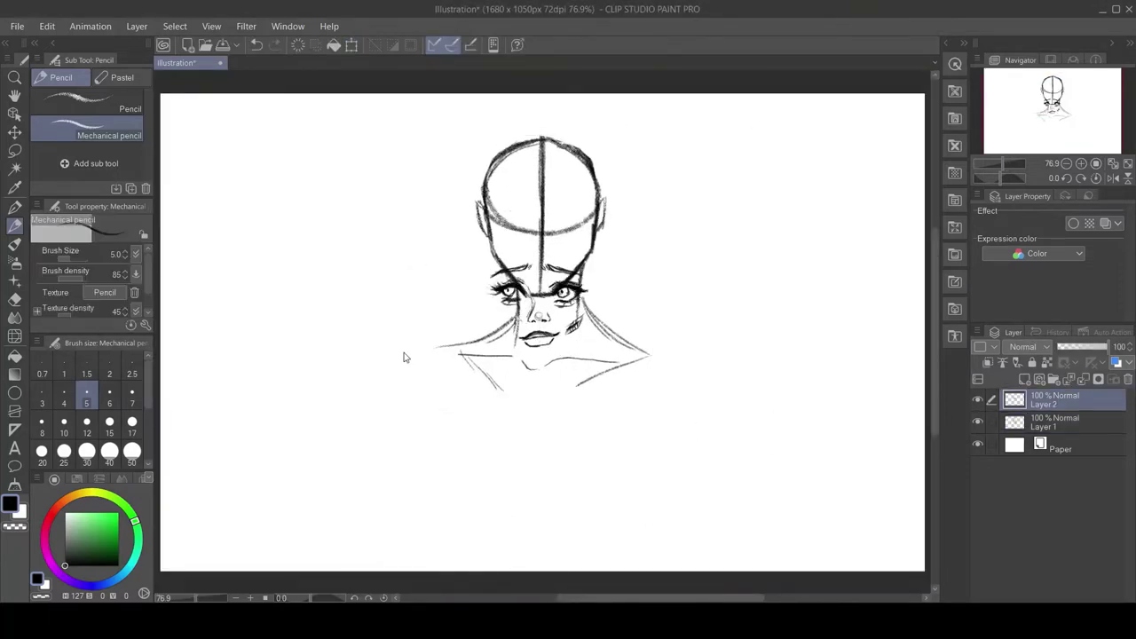
# Step: Add a new layer and sketch the hairline with swept strands on both sides of the parting
pyautogui.hotkey('ctrl', '+')
pyautogui.hotkey('ctrl', '+')
pyautogui.hotkey('ctrl', 'shift', 'n')
pyautogui.scroll(3, 541, 329)
pyautogui.moveTo(555, 173)
pyautogui.mouseDown()
pyautogui.moveTo(399, 267)
pyautogui.moveTo(404, 253)
pyautogui.mouseUp()
pyautogui.moveTo(537, 142); pyautogui.dragTo(382, 297)
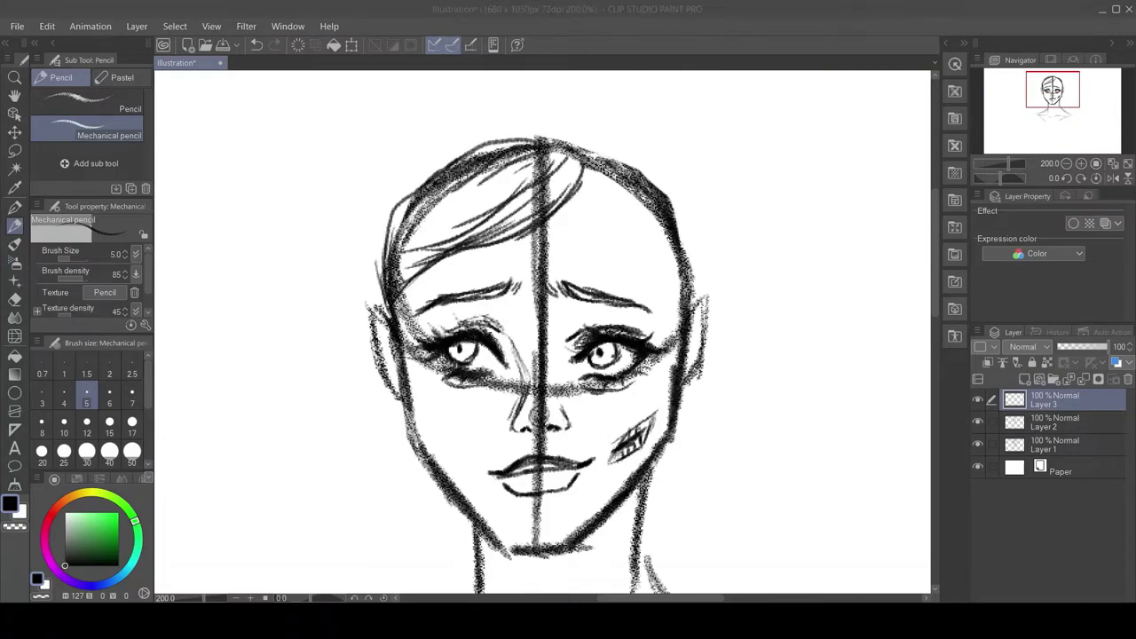
pyautogui.moveTo(582, 151); pyautogui.dragTo(683, 289)
pyautogui.moveTo(586, 144); pyautogui.dragTo(692, 306)
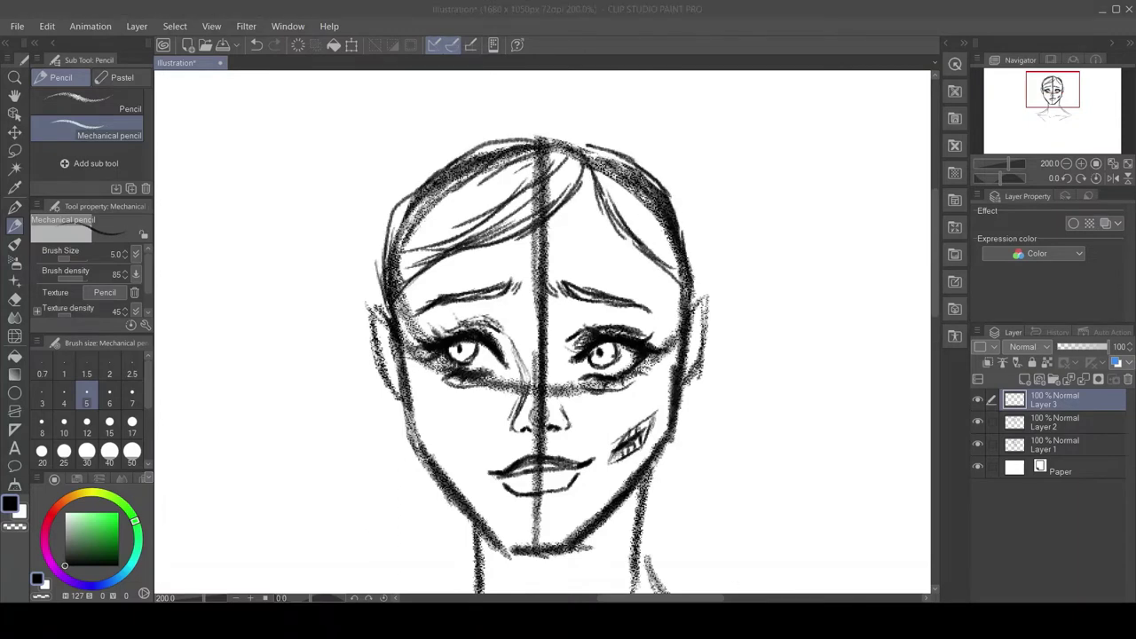
# Step: Draw loose wavy hair strands down both sides of the face to jaw level
pyautogui.moveTo(368, 391); pyautogui.dragTo(342, 548)
pyautogui.moveTo(691, 220); pyautogui.dragTo(698, 291)
pyautogui.moveTo(337, 495); pyautogui.dragTo(352, 509)
pyautogui.moveTo(462, 182); pyautogui.dragTo(324, 337)
pyautogui.moveTo(373, 351); pyautogui.dragTo(355, 542)
pyautogui.moveTo(643, 412); pyautogui.dragTo(701, 514)
pyautogui.moveTo(674, 391); pyautogui.dragTo(683, 573)
# Step: Extend the curly hair over both shoulders and onto the chest with the Mechanical pencil at size 10
pyautogui.hotkey('ctrl', '0')
pyautogui.click(64, 427)
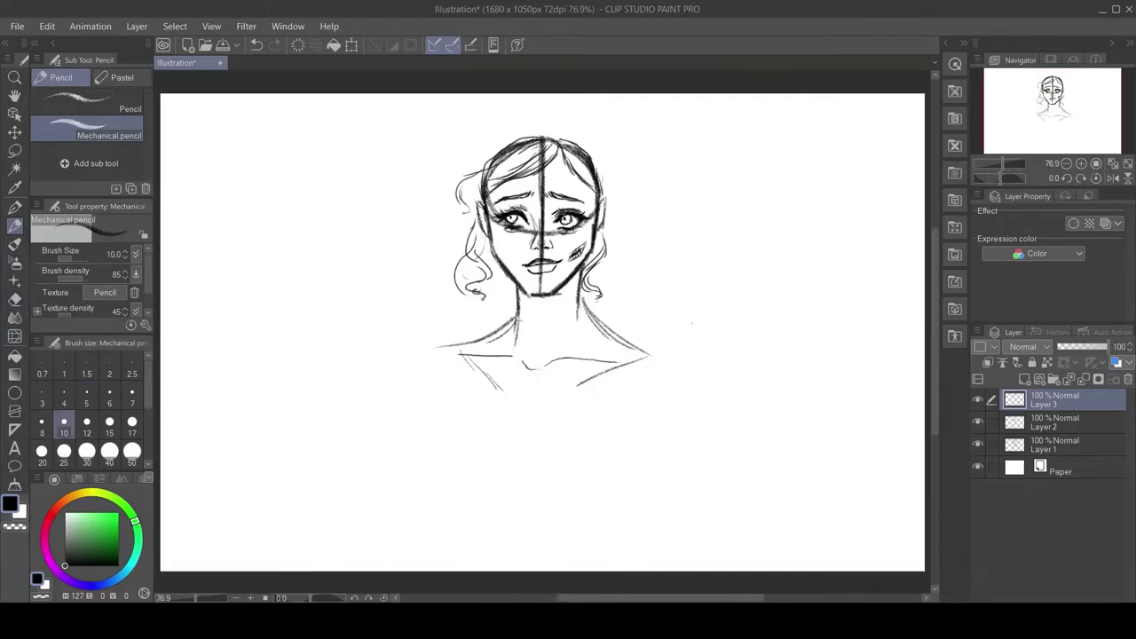
pyautogui.moveTo(471, 296); pyautogui.dragTo(435, 355)
pyautogui.moveTo(451, 360); pyautogui.dragTo(450, 382)
pyautogui.moveTo(609, 311); pyautogui.dragTo(639, 364)
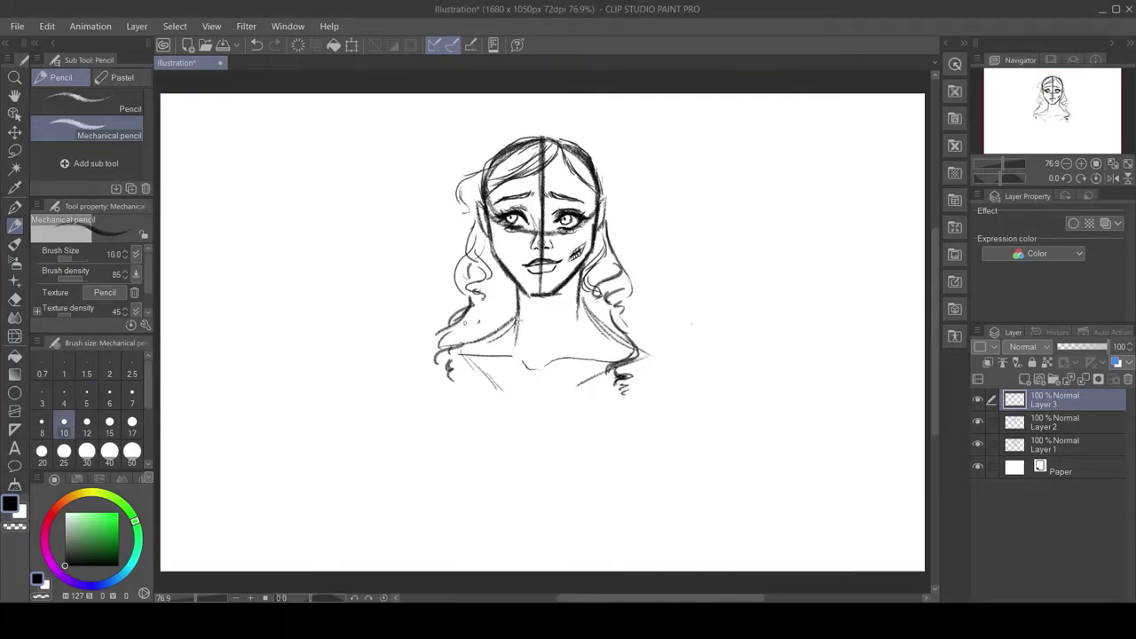
pyautogui.moveTo(472, 318); pyautogui.dragTo(443, 439)
# Step: Darken the neckline into the shoulder and draw the outer outlines of both arms
pyautogui.moveTo(575, 276); pyautogui.dragTo(623, 338)
pyautogui.moveTo(438, 350); pyautogui.dragTo(359, 502)
pyautogui.moveTo(634, 343); pyautogui.dragTo(669, 355)
pyautogui.moveTo(669, 357); pyautogui.dragTo(703, 569)
# Step: Outline the sides of the bust and the narrowing waist
pyautogui.moveTo(472, 392); pyautogui.dragTo(460, 484)
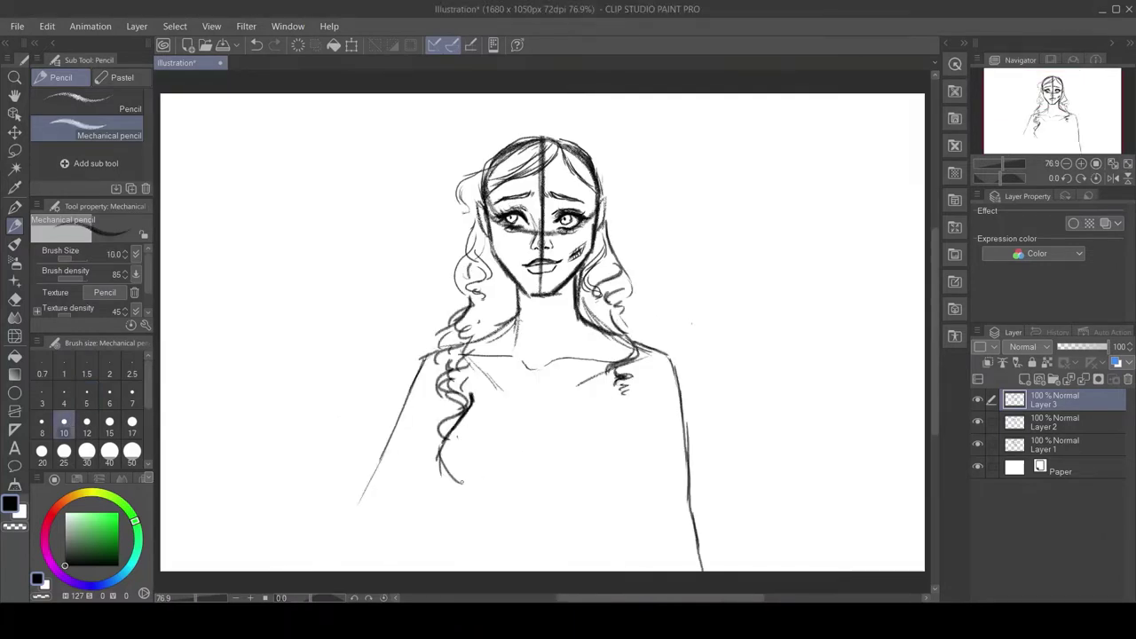
pyautogui.moveTo(619, 435); pyautogui.dragTo(639, 506)
pyautogui.moveTo(471, 490); pyautogui.dragTo(495, 536)
pyautogui.moveTo(617, 490)
pyautogui.mouseDown()
pyautogui.moveTo(593, 509)
pyautogui.moveTo(589, 541)
pyautogui.mouseUp()
# Step: Draw the sweetheart neckline and underbust lines, and shade a dark patch at the side of the waist
pyautogui.moveTo(442, 444); pyautogui.dragTo(483, 432)
pyautogui.moveTo(483, 433)
pyautogui.mouseDown()
pyautogui.moveTo(543, 476)
pyautogui.moveTo(618, 438)
pyautogui.mouseUp()
pyautogui.moveTo(623, 438); pyautogui.dragTo(646, 490)
pyautogui.moveTo(461, 499); pyautogui.dragTo(520, 502)
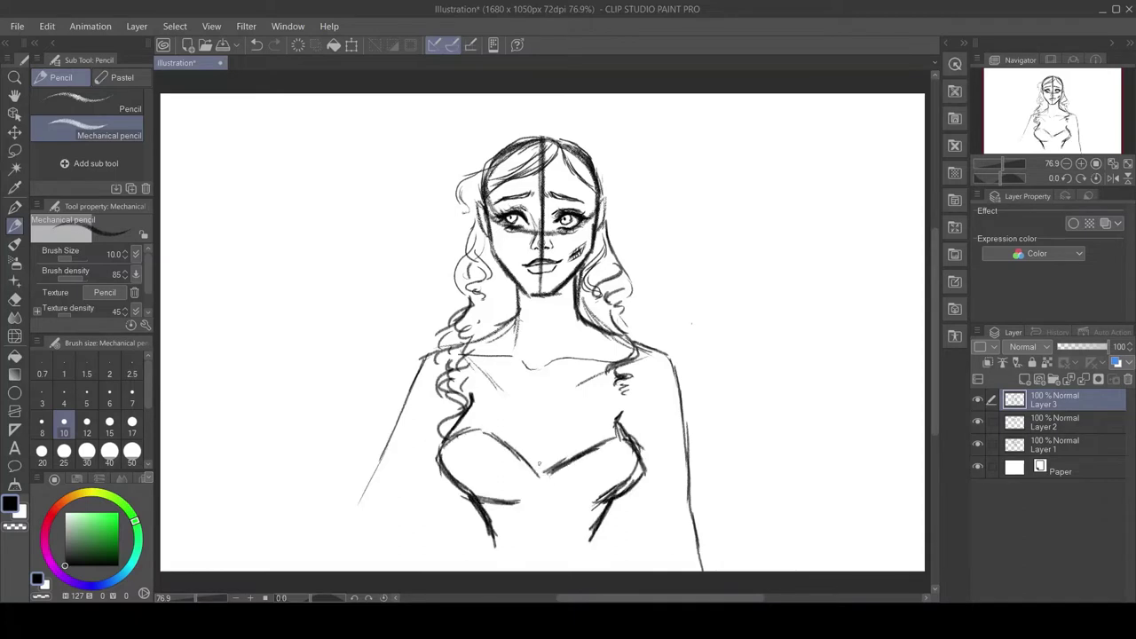
pyautogui.moveTo(618, 501); pyautogui.dragTo(575, 529)
pyautogui.moveTo(488, 522); pyautogui.dragTo(503, 550)
# Step: Strengthen the arm outline and sketch small flowers around the top of the head
pyautogui.moveTo(389, 435); pyautogui.dragTo(375, 467)
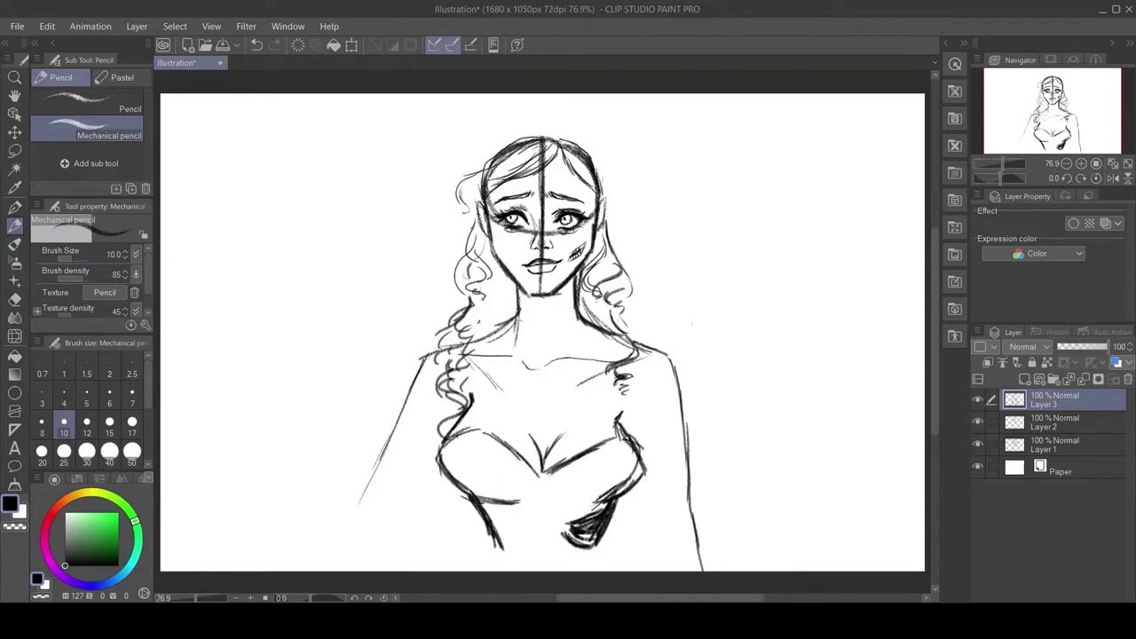
pyautogui.moveTo(476, 153); pyautogui.dragTo(484, 160)
pyautogui.moveTo(607, 172); pyautogui.dragTo(612, 184)
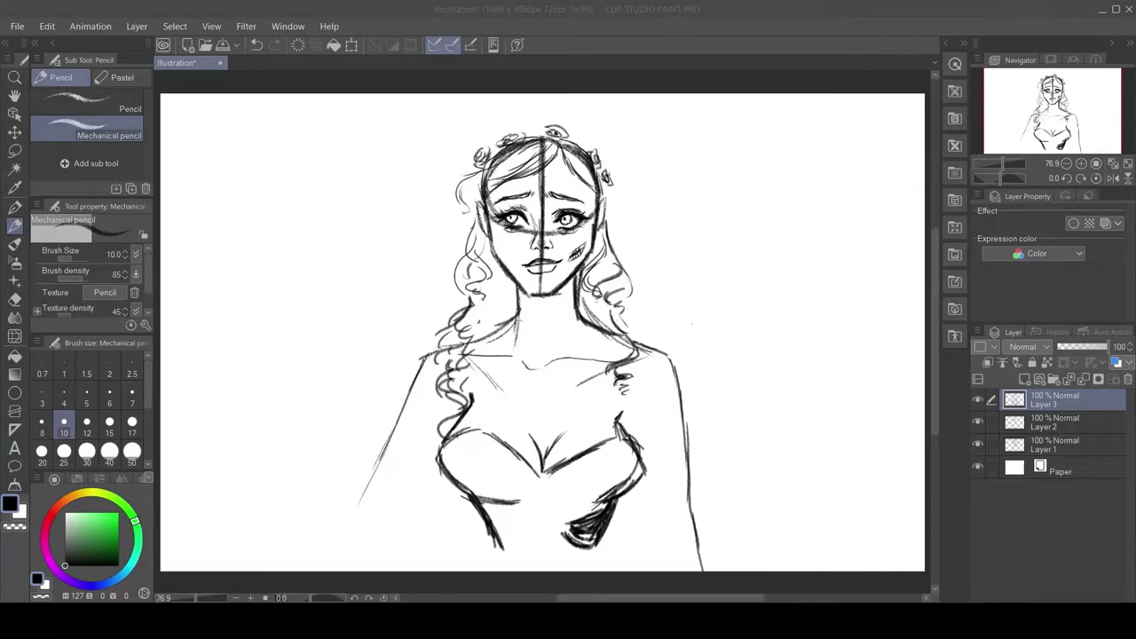
# Step: Complete the contours of both arms, ending the raised one in a bone-shaped elbow
pyautogui.moveTo(414, 366)
pyautogui.mouseDown()
pyautogui.moveTo(336, 510)
pyautogui.moveTo(361, 531)
pyautogui.moveTo(318, 533)
pyautogui.moveTo(364, 541)
pyautogui.mouseUp()
pyautogui.moveTo(364, 523)
pyautogui.mouseDown()
pyautogui.moveTo(426, 413)
pyautogui.moveTo(375, 460)
pyautogui.mouseUp()
pyautogui.press('e')
pyautogui.press('p')
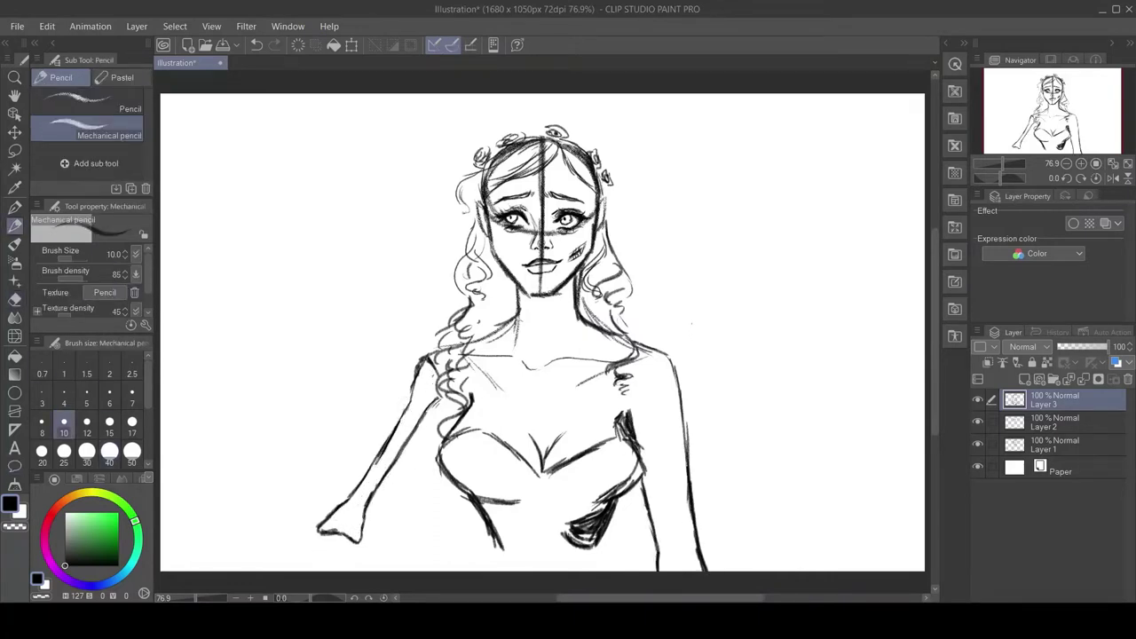
# Step: Add long curls hanging beside the bust and waist and over the arms
pyautogui.moveTo(440, 410); pyautogui.dragTo(426, 506)
pyautogui.moveTo(690, 399)
pyautogui.mouseDown()
pyautogui.moveTo(675, 497)
pyautogui.moveTo(621, 550)
pyautogui.mouseUp()
pyautogui.moveTo(439, 507); pyautogui.dragTo(486, 552)
pyautogui.moveTo(422, 407); pyautogui.dragTo(457, 458)
pyautogui.moveTo(661, 342); pyautogui.dragTo(632, 430)
pyautogui.moveTo(462, 262); pyautogui.dragTo(433, 328)
pyautogui.moveTo(442, 323); pyautogui.dragTo(414, 486)
# Step: Thicken the hair with more curls around the face, neck and shoulders
pyautogui.moveTo(622, 202); pyautogui.dragTo(611, 302)
pyautogui.moveTo(480, 188)
pyautogui.mouseDown()
pyautogui.moveTo(462, 226)
pyautogui.moveTo(457, 308)
pyautogui.mouseUp()
pyautogui.moveTo(497, 293); pyautogui.dragTo(475, 355)
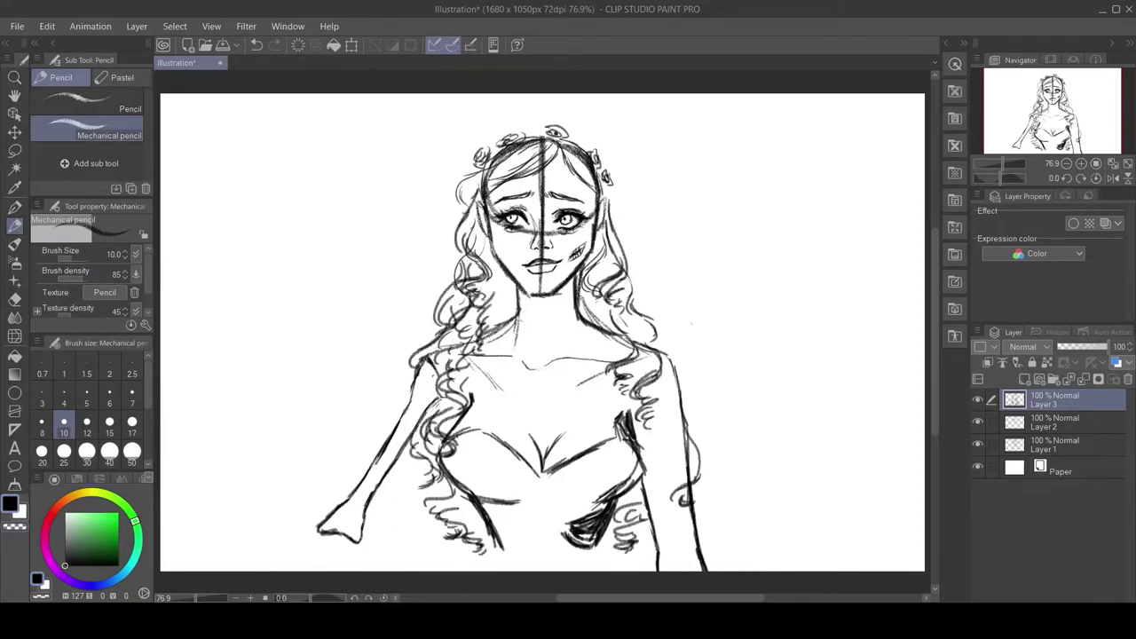
pyautogui.moveTo(613, 298); pyautogui.dragTo(588, 348)
pyautogui.moveTo(510, 282); pyautogui.dragTo(486, 345)
pyautogui.moveTo(490, 158); pyautogui.dragTo(467, 238)
# Step: Draw the forearm bones below the exposed elbow, and erase the face guidelines on Layer 1
pyautogui.moveTo(321, 534); pyautogui.dragTo(307, 552)
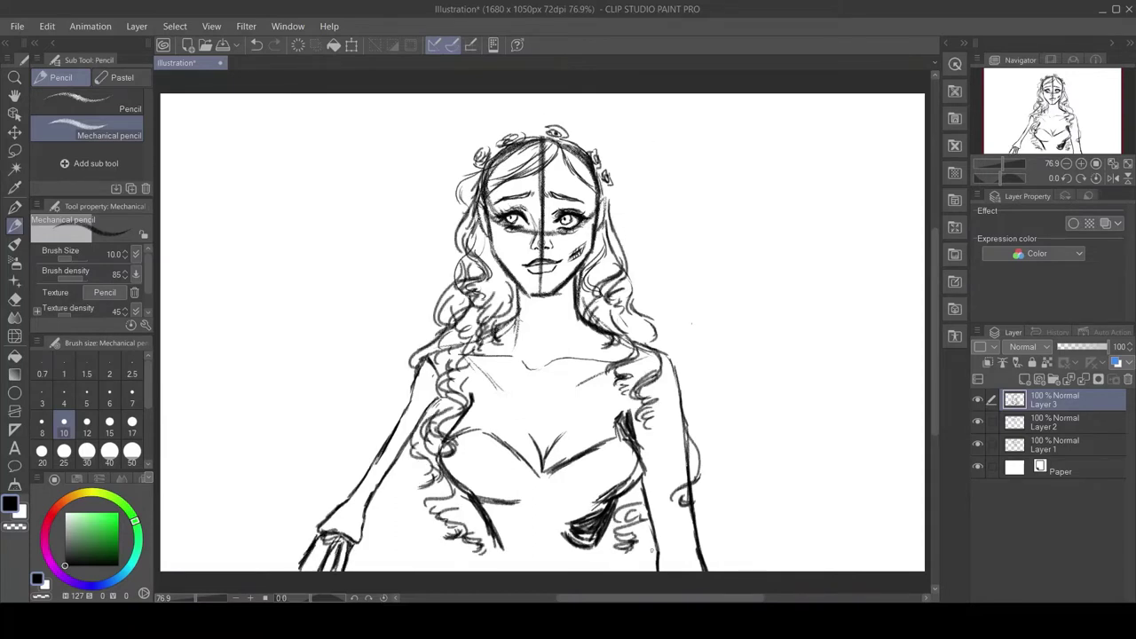
pyautogui.hotkey('ctrl', 'alt', '0')
pyautogui.click(1056, 444)
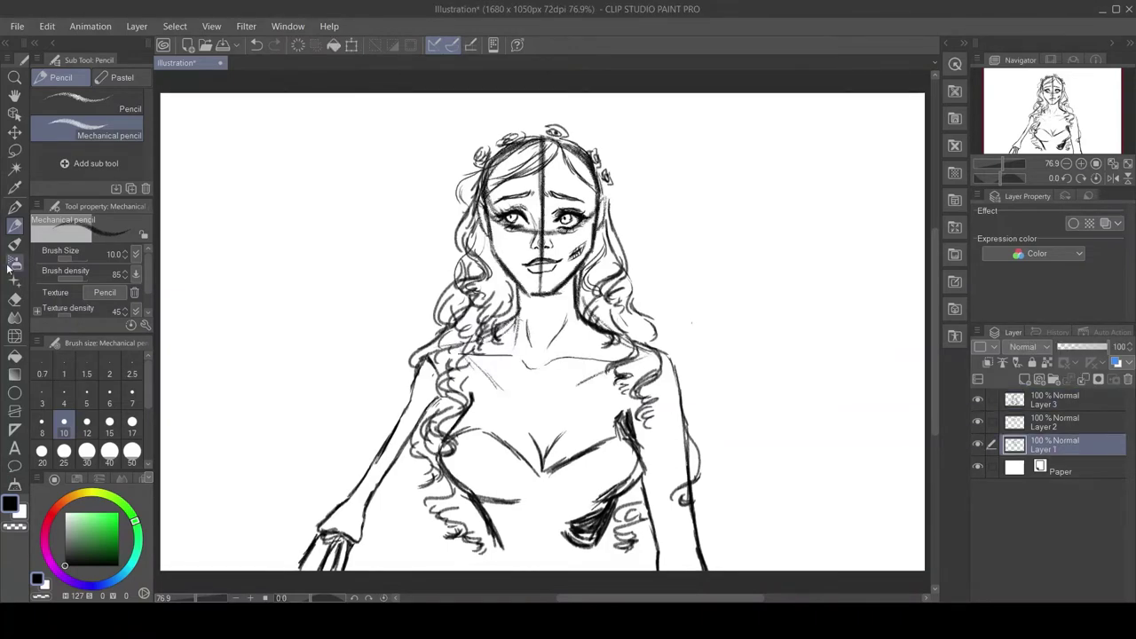
pyautogui.press('e')
pyautogui.moveTo(538, 348); pyautogui.dragTo(538, 156)
# Step: Add a new layer above Layer 1 and set up the Mechanical pencil with dark red
pyautogui.hotkey('ctrl', 'shift', 'n')
pyautogui.click(49, 518)
pyautogui.click(119, 531)
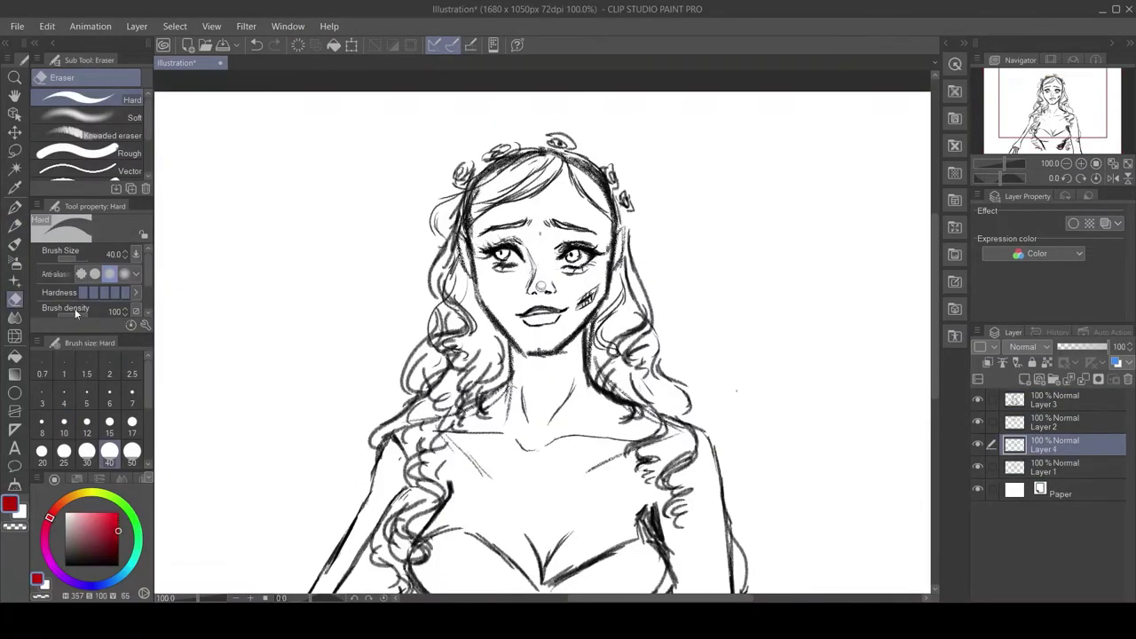
pyautogui.press('p')
pyautogui.hotkey('ctrl', '+')
pyautogui.moveTo(404, 216)
pyautogui.mouseDown()
pyautogui.moveTo(531, 440)
pyautogui.moveTo(677, 265)
pyautogui.mouseUp()
pyautogui.hotkey('ctrl', 'z')
pyautogui.moveTo(406, 191)
pyautogui.mouseDown()
pyautogui.moveTo(422, 312)
pyautogui.moveTo(571, 435)
pyautogui.mouseUp()
pyautogui.hotkey('ctrl', 'z')
# Step: Draw a slimmer red cheek and jaw outline inside the old face contour, and thin it with the Hard eraser
pyautogui.moveTo(448, 355)
pyautogui.mouseDown()
pyautogui.moveTo(546, 439)
pyautogui.moveTo(671, 247)
pyautogui.moveTo(682, 170)
pyautogui.mouseUp()
pyautogui.moveTo(426, 271)
pyautogui.mouseDown()
pyautogui.moveTo(433, 336)
pyautogui.moveTo(490, 397)
pyautogui.mouseUp()
pyautogui.moveTo(406, 231)
pyautogui.mouseDown()
pyautogui.moveTo(426, 284)
pyautogui.moveTo(420, 310)
pyautogui.moveTo(507, 432)
pyautogui.mouseUp()
pyautogui.press('e')
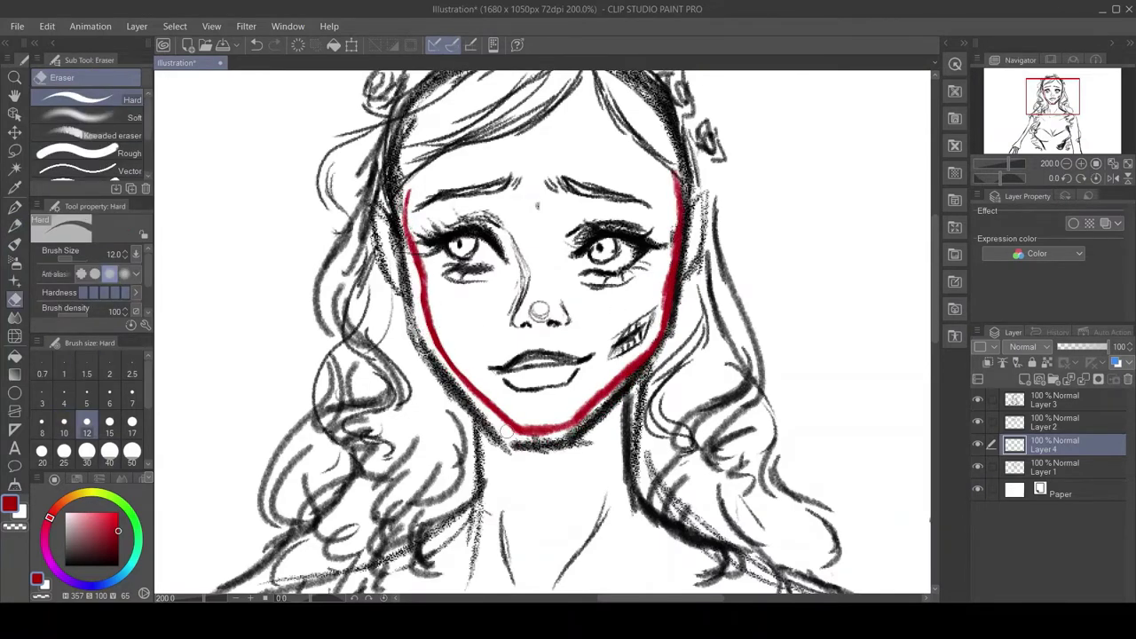
pyautogui.moveTo(585, 415); pyautogui.dragTo(671, 281)
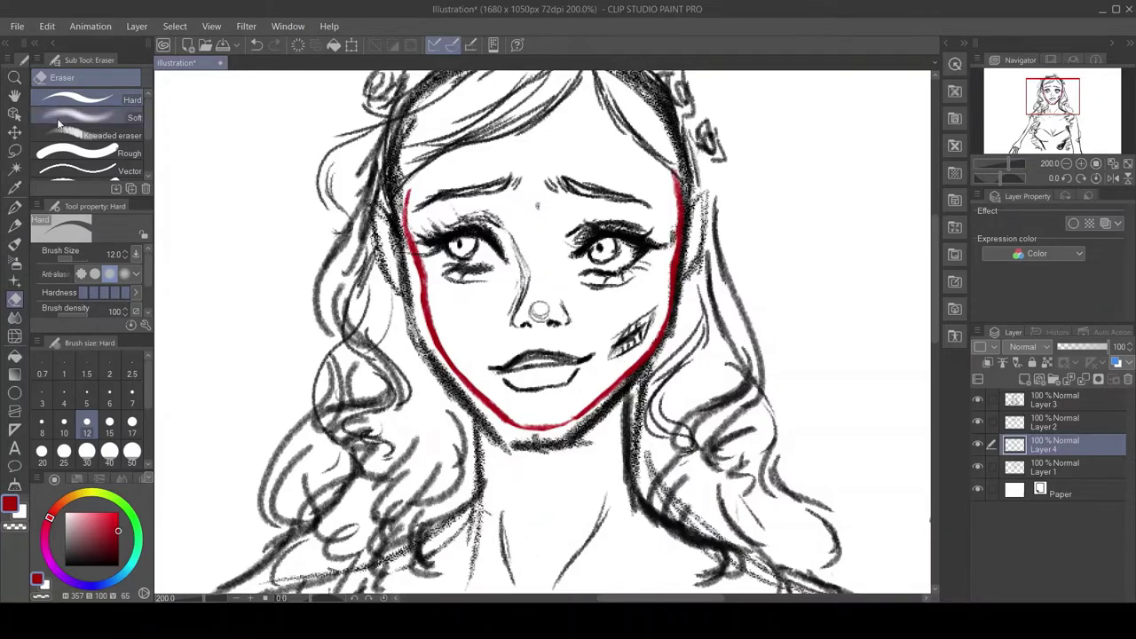
# Step: Erase the old cheek, jaw and ear lines around the red outline on Layer 1
pyautogui.hotkey('alt', '[')
pyautogui.moveTo(440, 373)
pyautogui.mouseDown()
pyautogui.moveTo(514, 448)
pyautogui.moveTo(636, 426)
pyautogui.moveTo(690, 224)
pyautogui.mouseUp()
pyautogui.moveTo(375, 283); pyautogui.dragTo(398, 211)
# Step: Recolour the red jawline black, fit it to the face with a transform, and merge it into Layer 1
pyautogui.press('x')
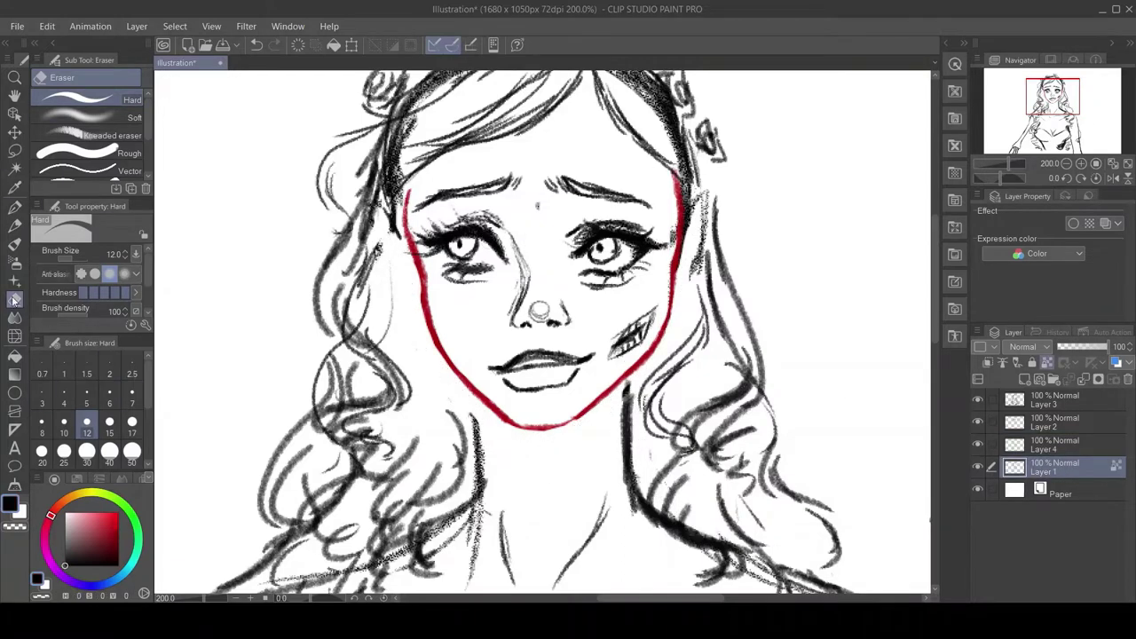
pyautogui.press('p')
pyautogui.hotkey('alt', ']')
pyautogui.hotkey('ctrl', 't')
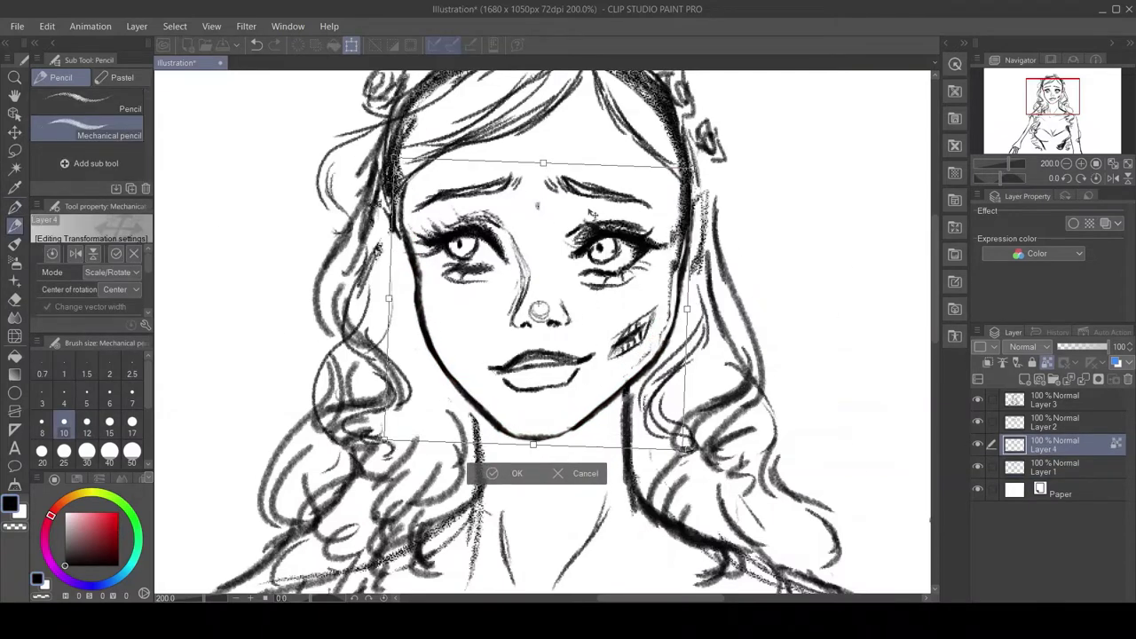
pyautogui.click(516, 458)
pyautogui.hotkey('ctrl', 'e')
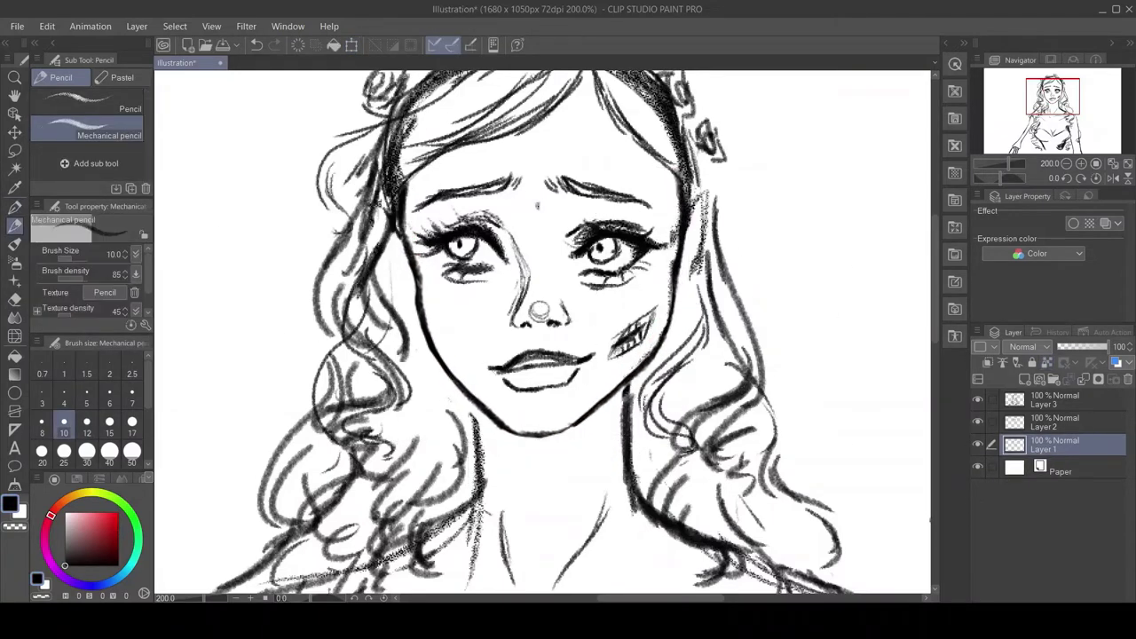
# Step: Darken and fill out the curls on both sides of the jaw and neck
pyautogui.moveTo(395, 302); pyautogui.dragTo(417, 404)
pyautogui.moveTo(319, 337)
pyautogui.mouseDown()
pyautogui.moveTo(381, 457)
pyautogui.moveTo(397, 435)
pyautogui.moveTo(415, 456)
pyautogui.mouseUp()
pyautogui.moveTo(426, 382); pyautogui.dragTo(454, 469)
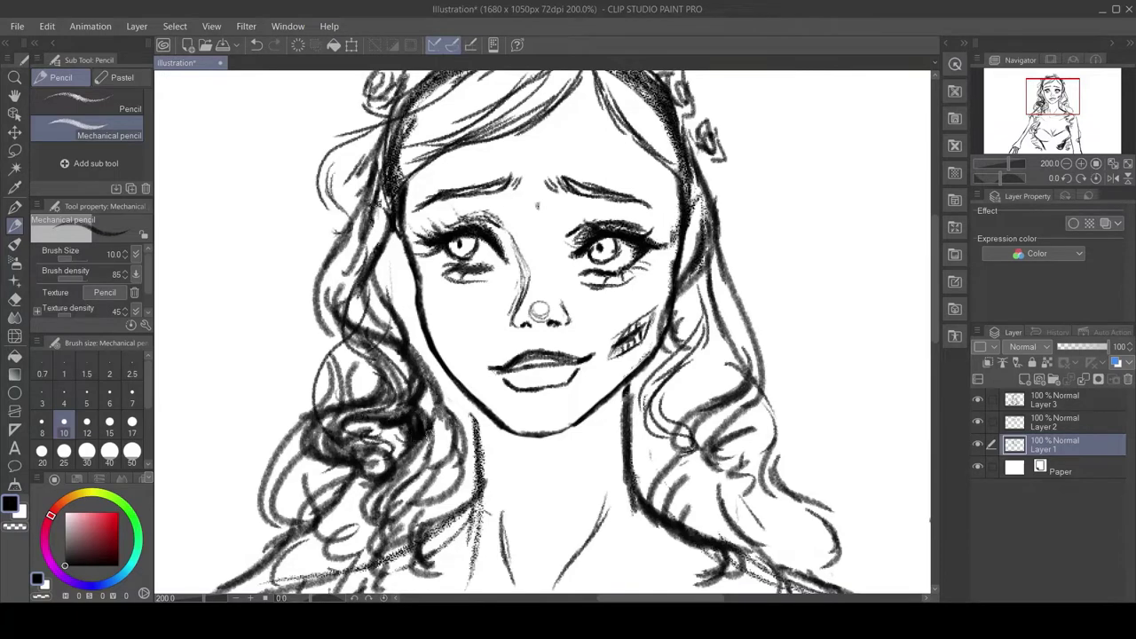
pyautogui.moveTo(426, 415); pyautogui.dragTo(473, 499)
pyautogui.moveTo(612, 403); pyautogui.dragTo(674, 515)
# Step: Merge Layer 3 and Layer 2 down into Layer 1
pyautogui.hotkey('ctrl', '0')
pyautogui.click(1084, 396)
pyautogui.hotkey('ctrl', 'e')
pyautogui.hotkey('ctrl', 'e')
# Step: Scale the whole figure down slightly to leave room below it
pyautogui.hotkey('ctrl', 't')
pyautogui.moveTo(298, 568); pyautogui.dragTo(344, 521)
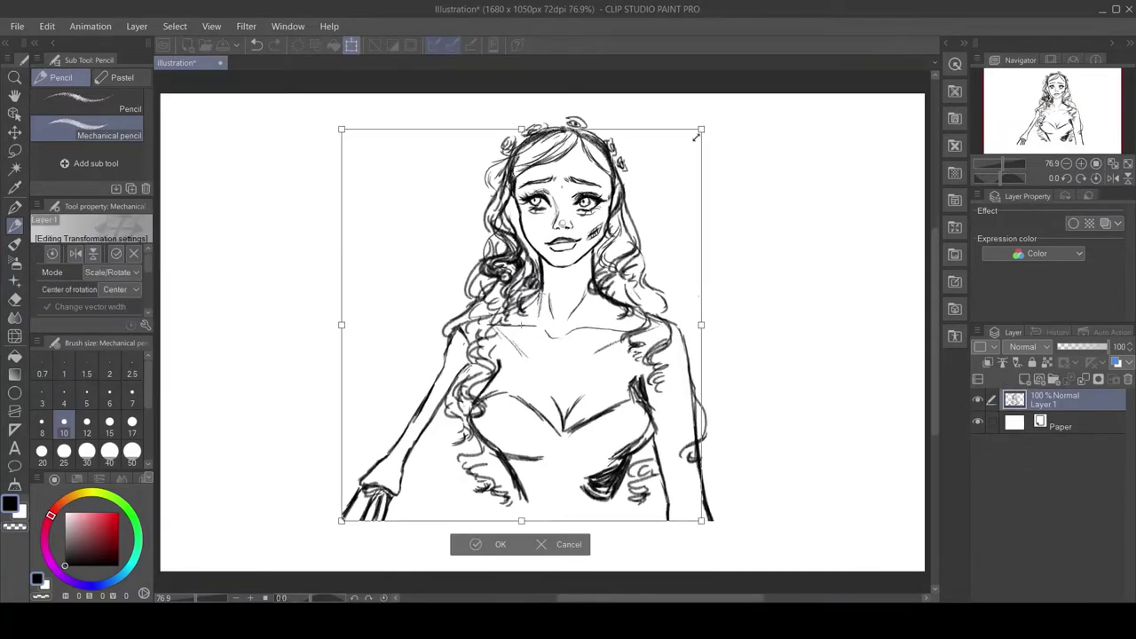
pyautogui.press('Return')
# Step: Sketch the waist, hips and V-shaped bodice hem, and extend the lowered arm downward
pyautogui.moveTo(530, 462); pyautogui.dragTo(489, 510)
pyautogui.moveTo(490, 515)
pyautogui.mouseDown()
pyautogui.moveTo(619, 555)
pyautogui.moveTo(559, 564)
pyautogui.mouseUp()
pyautogui.moveTo(559, 565)
pyautogui.mouseDown()
pyautogui.moveTo(647, 513)
pyautogui.moveTo(697, 558)
pyautogui.mouseUp()
pyautogui.moveTo(680, 513); pyautogui.dragTo(705, 571)
pyautogui.moveTo(714, 491); pyautogui.dragTo(729, 570)
pyautogui.moveTo(648, 509); pyautogui.dragTo(689, 570)
pyautogui.moveTo(499, 510); pyautogui.dragTo(433, 570)
# Step: Scale the figure down further and move it up to the top of the canvas
pyautogui.hotkey('ctrl', 't')
pyautogui.moveTo(355, 573); pyautogui.dragTo(387, 494)
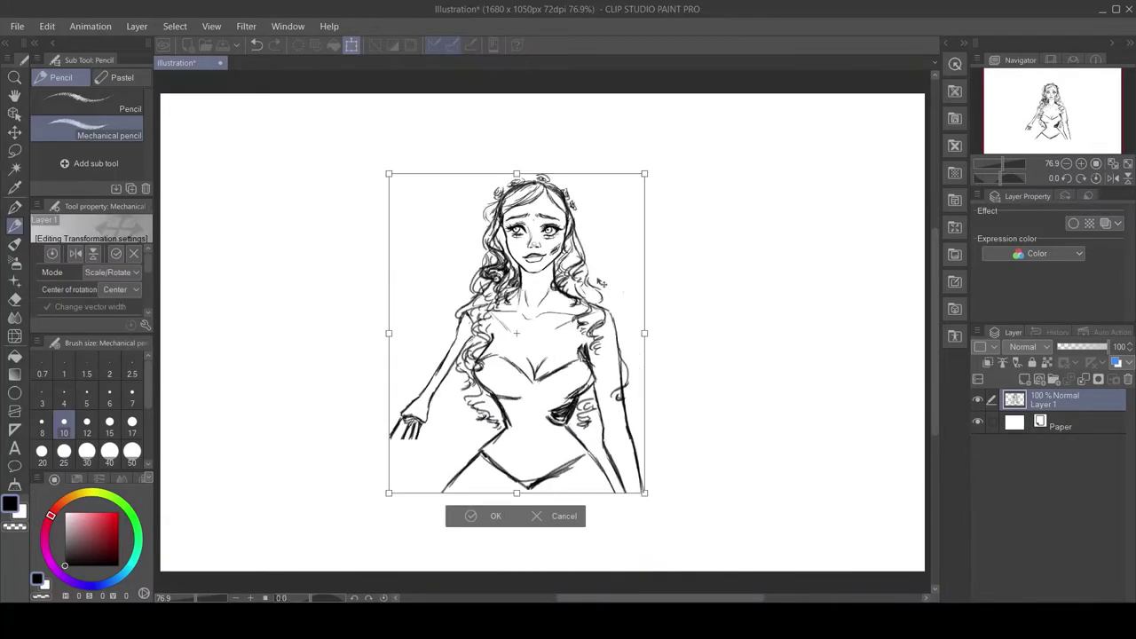
pyautogui.moveTo(527, 333); pyautogui.dragTo(544, 253)
pyautogui.press('Return')
# Step: Draw the outer hip and thigh contours and extend the forearms, including the exposed forearm bones
pyautogui.moveTo(495, 419); pyautogui.dragTo(486, 522)
pyautogui.moveTo(641, 415); pyautogui.dragTo(607, 536)
pyautogui.hotkey('ctrl', 'z')
pyautogui.moveTo(440, 365)
pyautogui.mouseDown()
pyautogui.moveTo(385, 429)
pyautogui.moveTo(356, 440)
pyautogui.mouseUp()
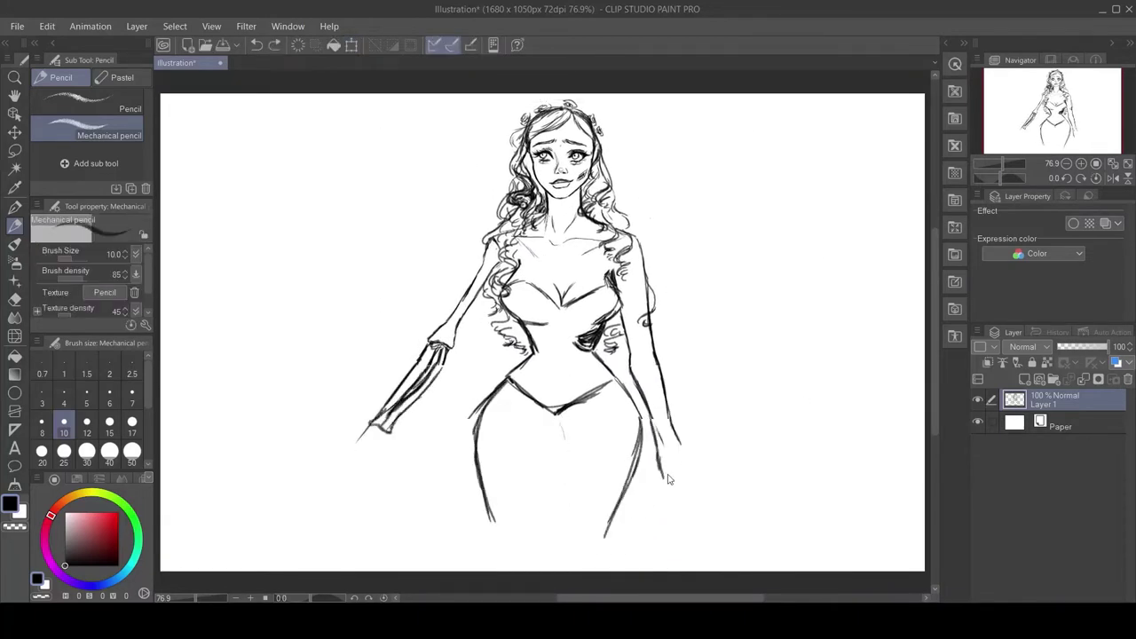
pyautogui.hotkey('ctrl', 'z')
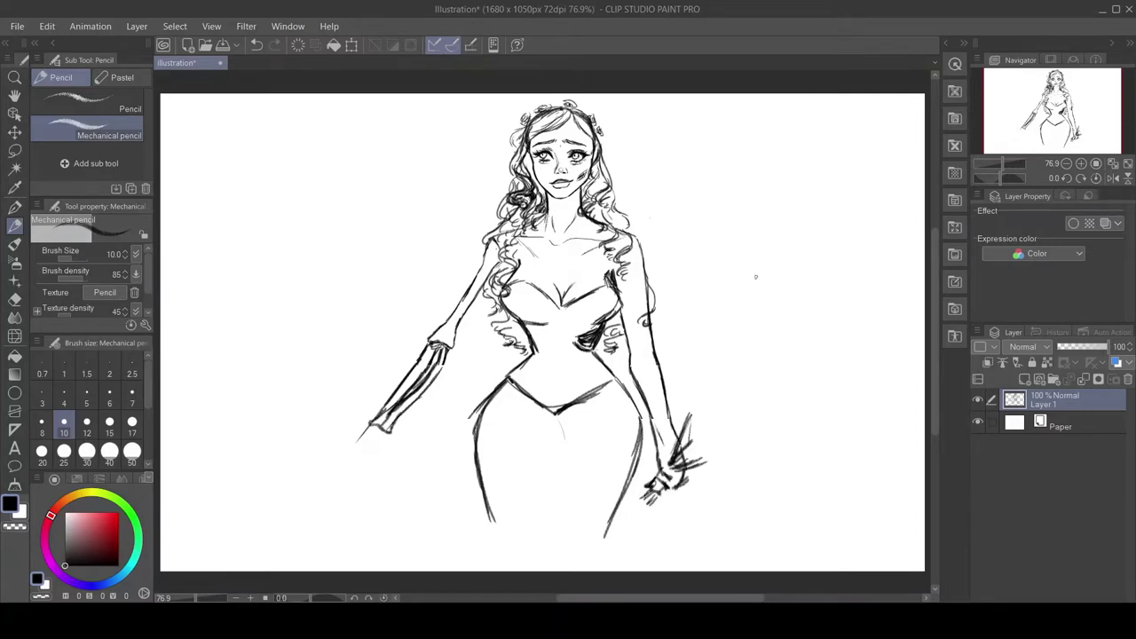
# Step: Sketch a wrapped bouquet of flowers held in the lowered hand
pyautogui.moveTo(715, 376); pyautogui.dragTo(686, 435)
pyautogui.moveTo(697, 449); pyautogui.dragTo(759, 460)
pyautogui.moveTo(714, 382); pyautogui.dragTo(737, 465)
pyautogui.moveTo(687, 400); pyautogui.dragTo(676, 460)
pyautogui.moveTo(715, 406); pyautogui.dragTo(769, 401)
pyautogui.moveTo(708, 418); pyautogui.dragTo(727, 435)
pyautogui.moveTo(735, 424); pyautogui.dragTo(751, 440)
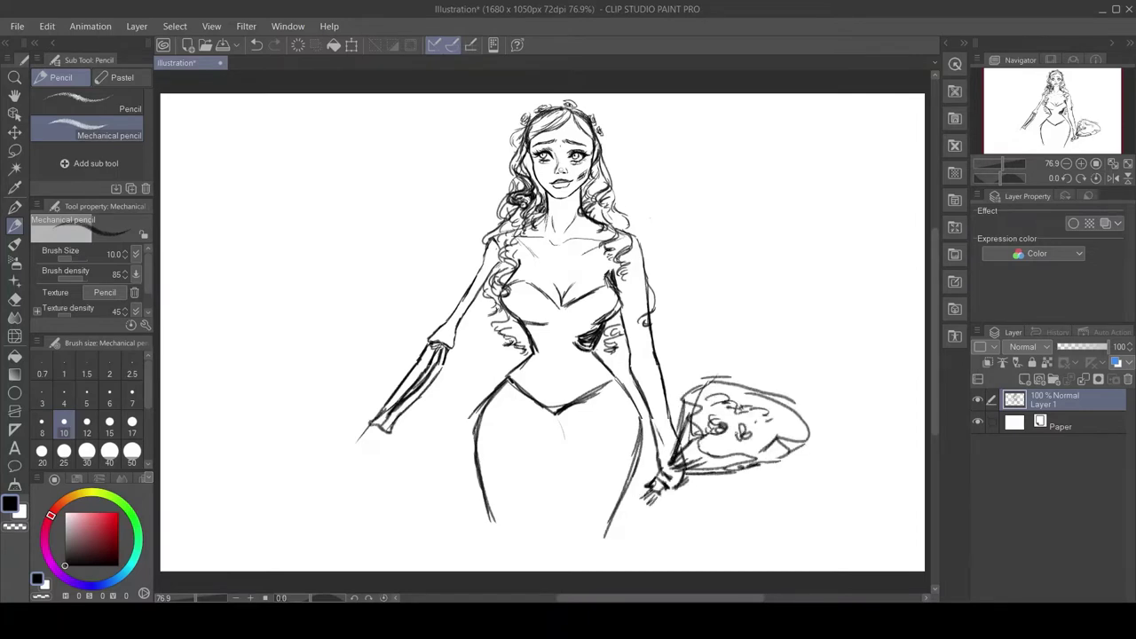
# Step: Shrink the whole figure and sketch one leg with its inner thigh, knee and calf
pyautogui.hotkey('ctrl', 't')
pyautogui.press('Return')
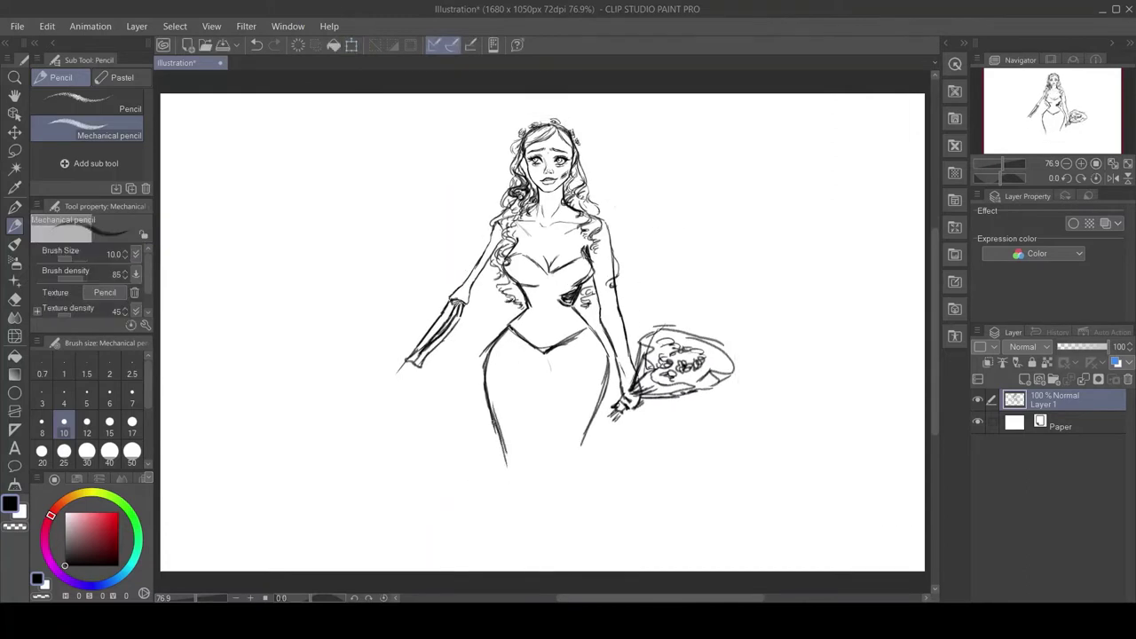
pyautogui.moveTo(511, 421)
pyautogui.mouseDown()
pyautogui.moveTo(492, 486)
pyautogui.moveTo(497, 571)
pyautogui.mouseUp()
pyautogui.moveTo(545, 362); pyautogui.dragTo(540, 488)
pyautogui.moveTo(534, 355); pyautogui.dragTo(559, 365)
pyautogui.moveTo(536, 484); pyautogui.dragTo(518, 561)
pyautogui.moveTo(495, 465); pyautogui.dragTo(513, 518)
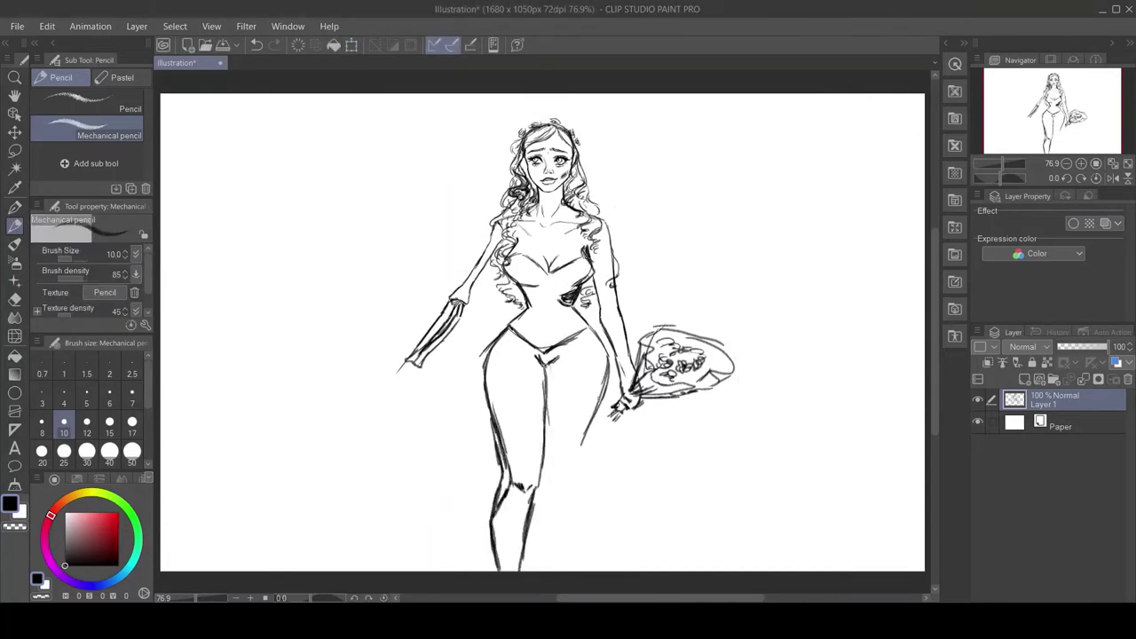
# Step: Erase the hip and thigh outline on the bouquet side, and add a new layer above the sketch
pyautogui.press('e')
pyautogui.moveTo(609, 364)
pyautogui.mouseDown()
pyautogui.moveTo(585, 444)
pyautogui.moveTo(596, 404)
pyautogui.mouseUp()
pyautogui.press('p')
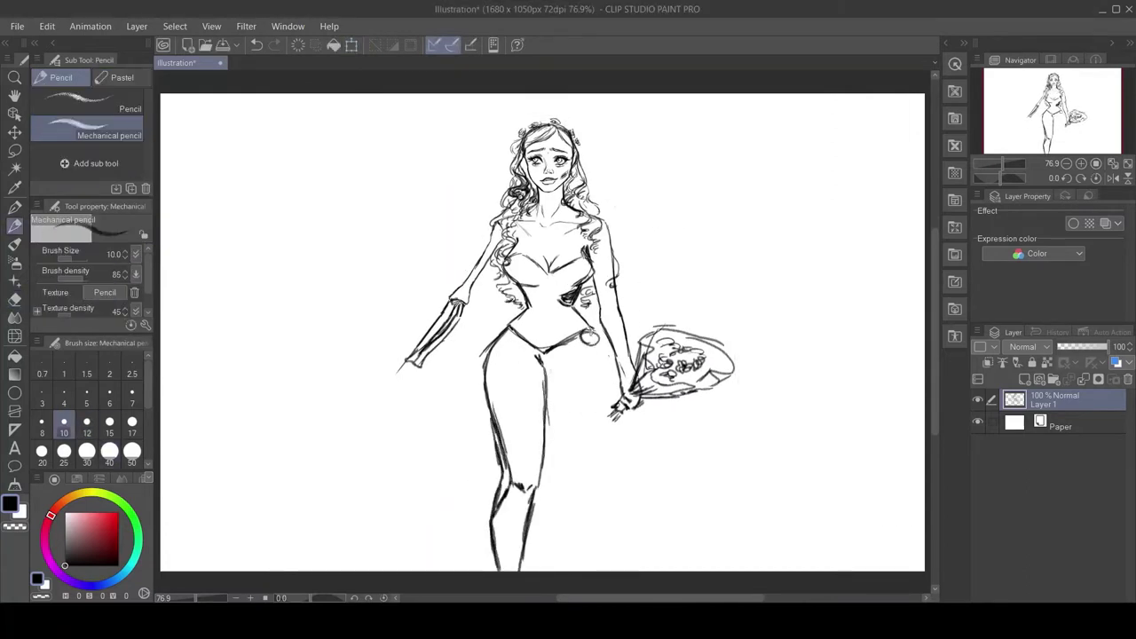
pyautogui.hotkey('ctrl', 'shift', 'n')
pyautogui.moveTo(504, 331); pyautogui.dragTo(597, 328)
pyautogui.moveTo(502, 333)
pyautogui.mouseDown()
pyautogui.moveTo(577, 366)
pyautogui.moveTo(595, 330)
pyautogui.mouseUp()
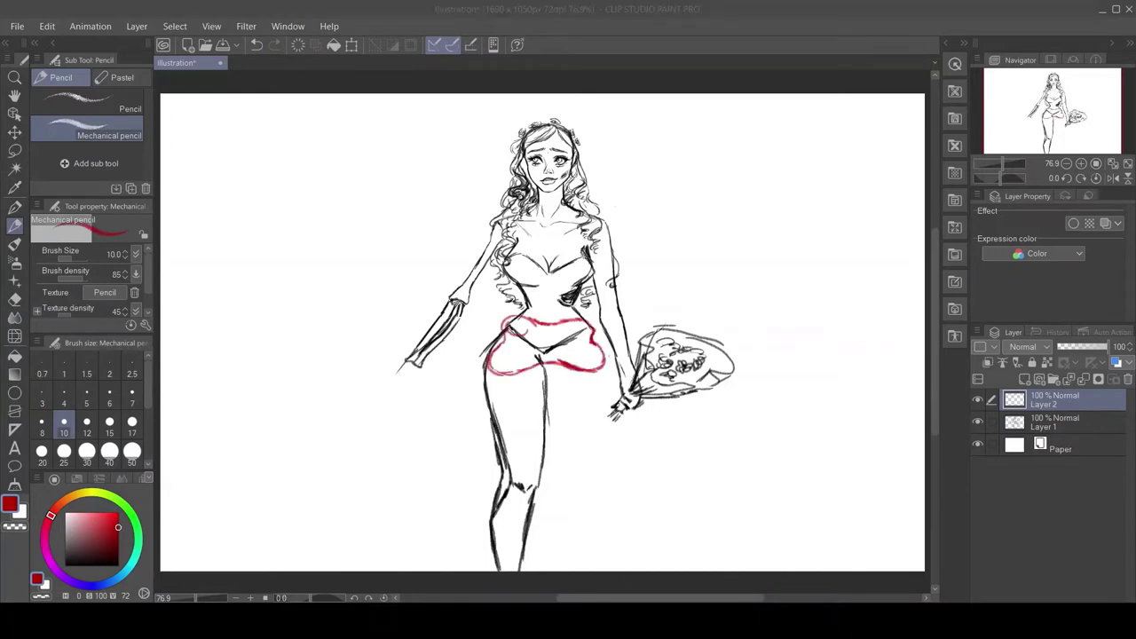
pyautogui.hotkey('ctrl', 'z')
pyautogui.hotkey('ctrl', 'z')
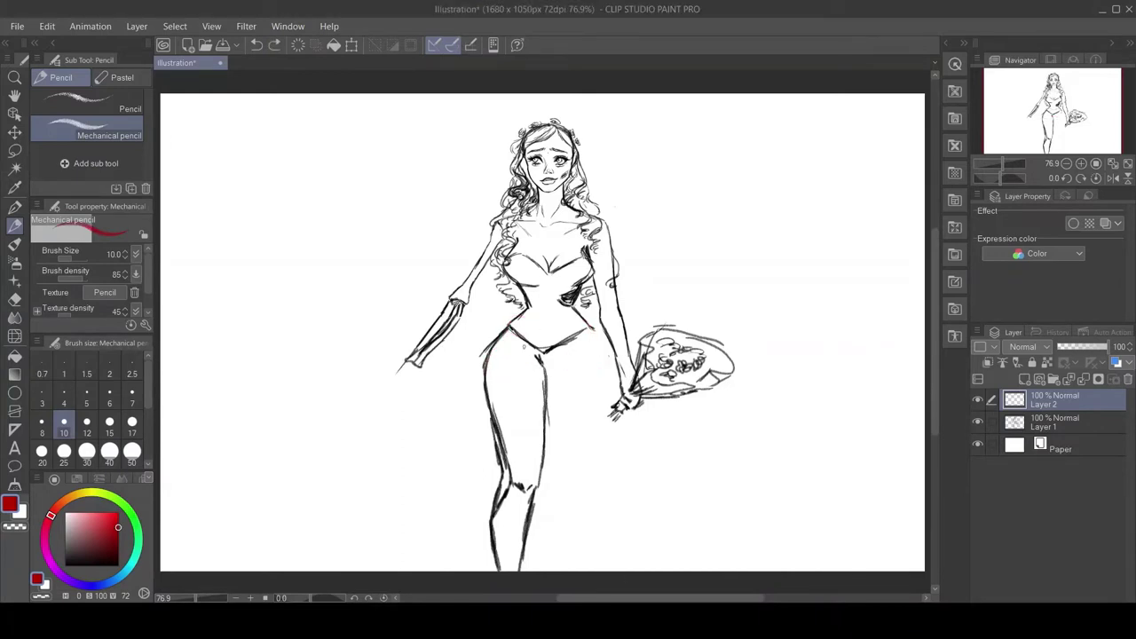
# Step: Sketch a red pelvis bone across the hips and scale it down to fit within the body outline
pyautogui.moveTo(480, 334); pyautogui.dragTo(503, 383)
pyautogui.moveTo(578, 376); pyautogui.dragTo(500, 383)
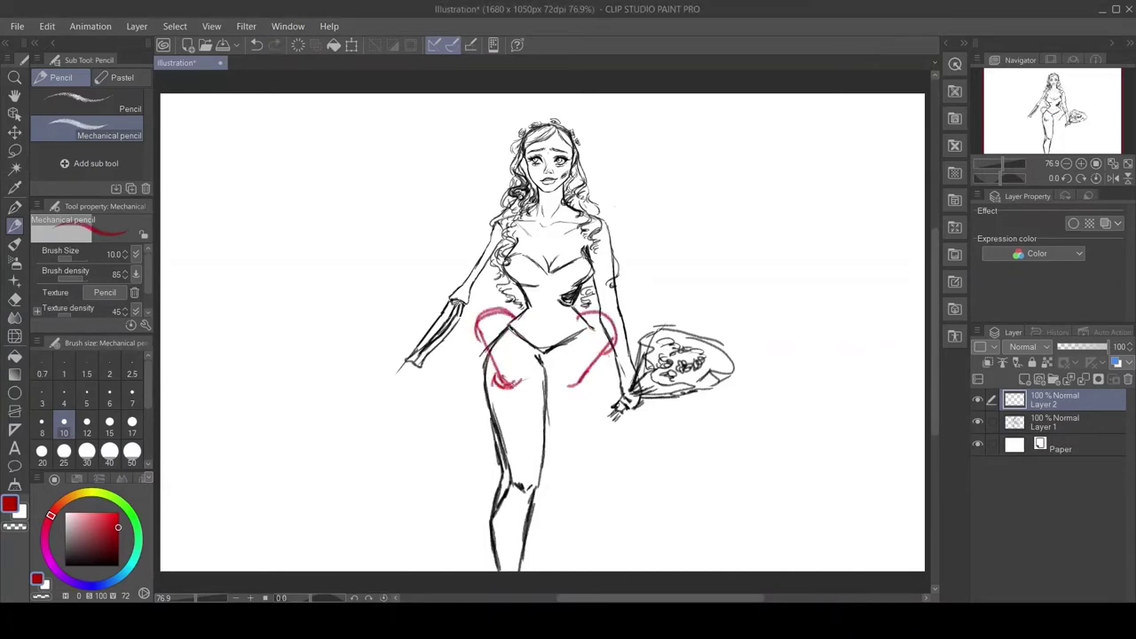
pyautogui.moveTo(484, 341)
pyautogui.mouseDown()
pyautogui.moveTo(587, 380)
pyautogui.moveTo(609, 350)
pyautogui.moveTo(504, 354)
pyautogui.mouseUp()
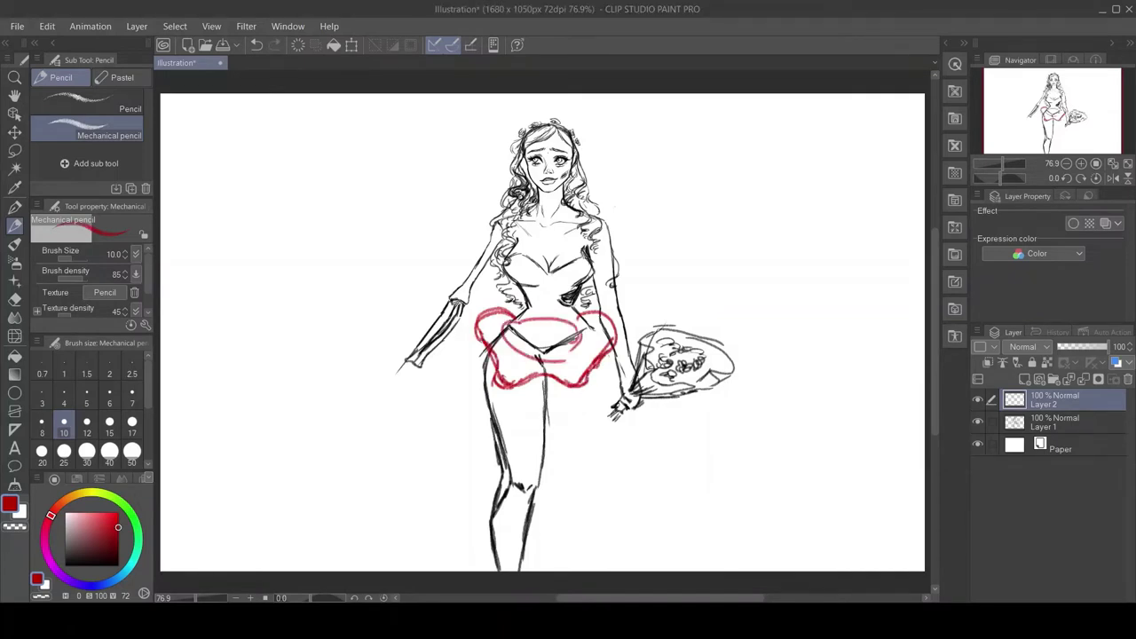
pyautogui.hotkey('ctrl', 't')
pyautogui.moveTo(620, 305); pyautogui.dragTo(597, 320)
pyautogui.moveTo(474, 390); pyautogui.dragTo(499, 373)
pyautogui.press('Return')
# Step: On a new layer above the figure sketch, draw a blue skeletal leg with thigh bone, knee and shin bones below the bouquet-side hip
pyautogui.click(988, 362)
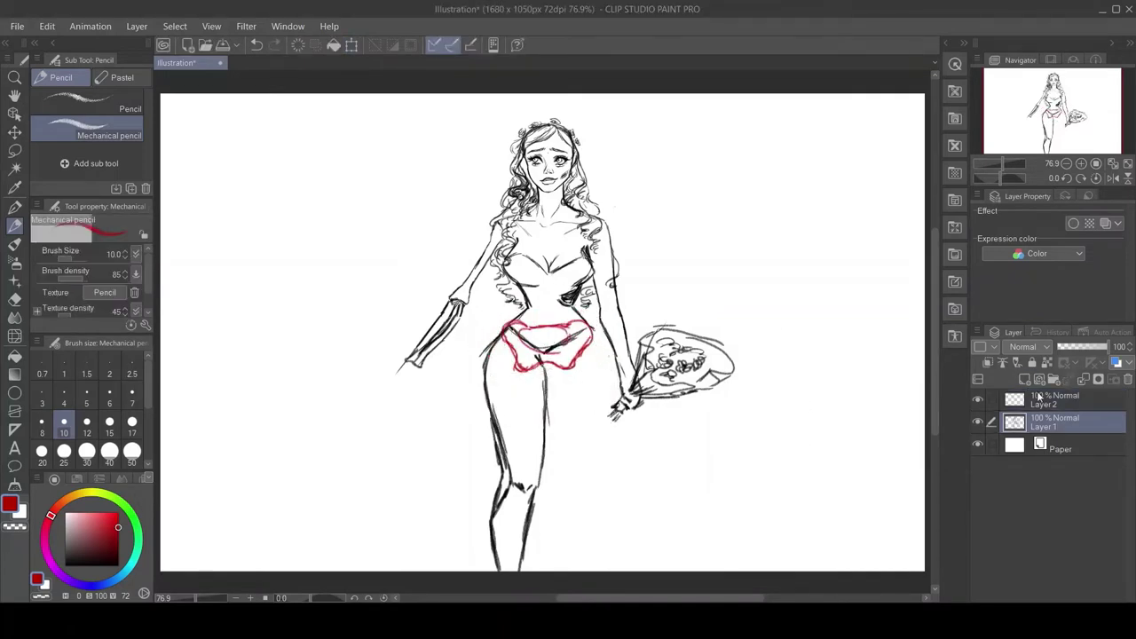
pyautogui.click(91, 586)
pyautogui.moveTo(594, 339)
pyautogui.mouseDown()
pyautogui.moveTo(597, 428)
pyautogui.moveTo(600, 364)
pyautogui.mouseUp()
pyautogui.hotkey('ctrl', 'z')
pyautogui.hotkey('ctrl', 'z')
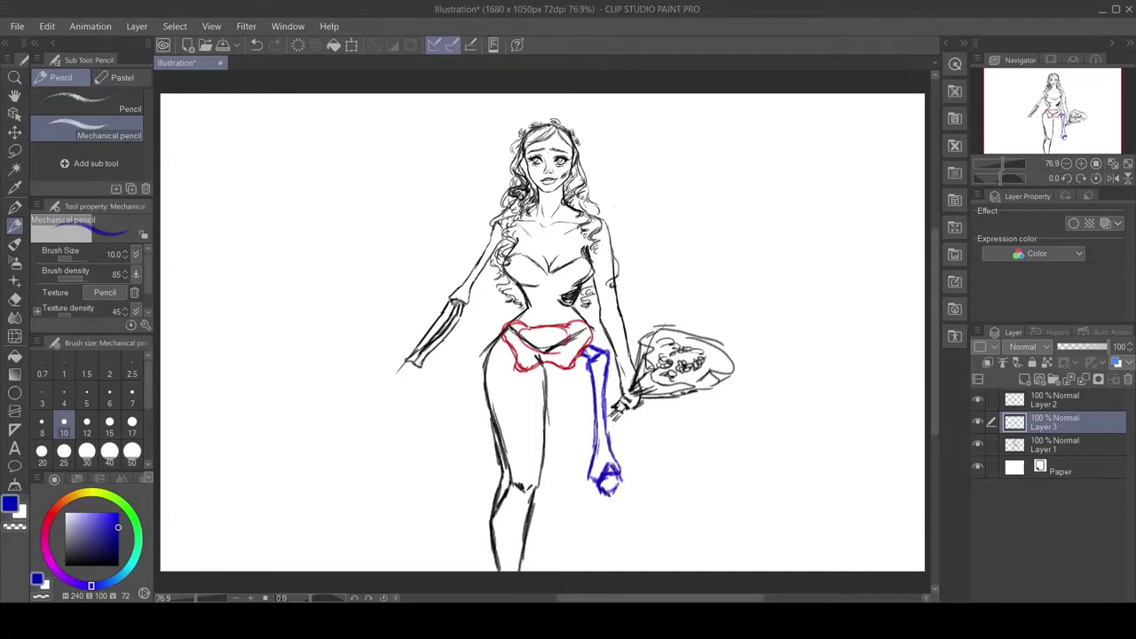
pyautogui.moveTo(603, 466); pyautogui.dragTo(593, 570)
pyautogui.moveTo(609, 493); pyautogui.dragTo(605, 570)
# Step: Erase the red pelvis sketch from the hips
pyautogui.press('e')
pyautogui.keyDown('ctrl'); pyautogui.keyDown('shift'); pyautogui.click(489, 462); pyautogui.keyUp('shift'); pyautogui.keyUp('ctrl')
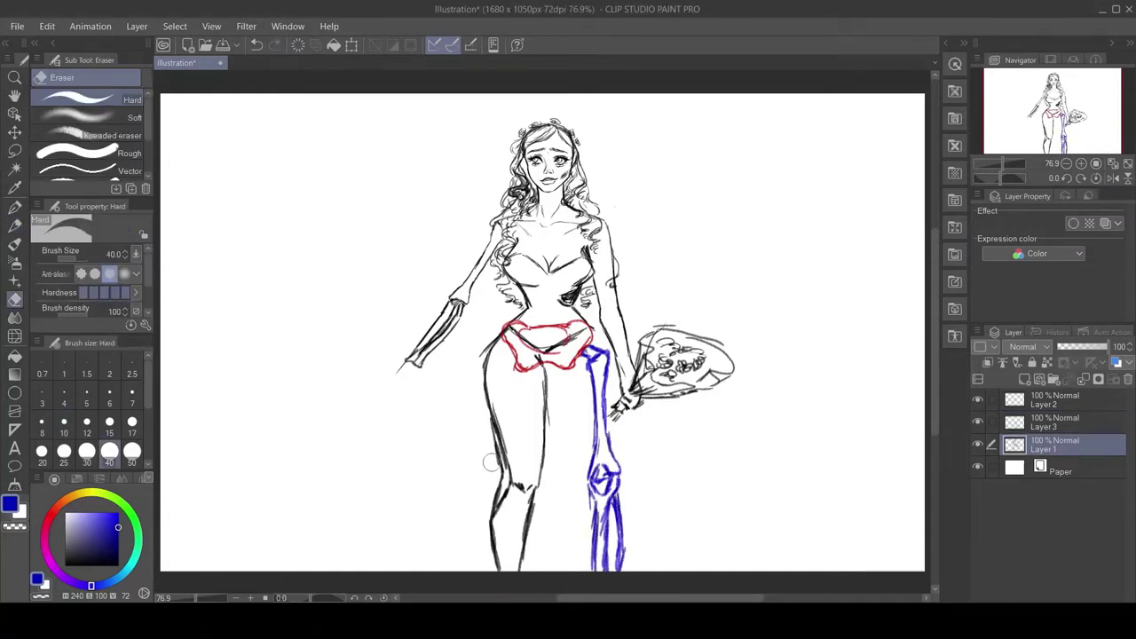
pyautogui.keyDown('ctrl'); pyautogui.keyDown('shift'); pyautogui.click(541, 342); pyautogui.keyUp('shift'); pyautogui.keyUp('ctrl')
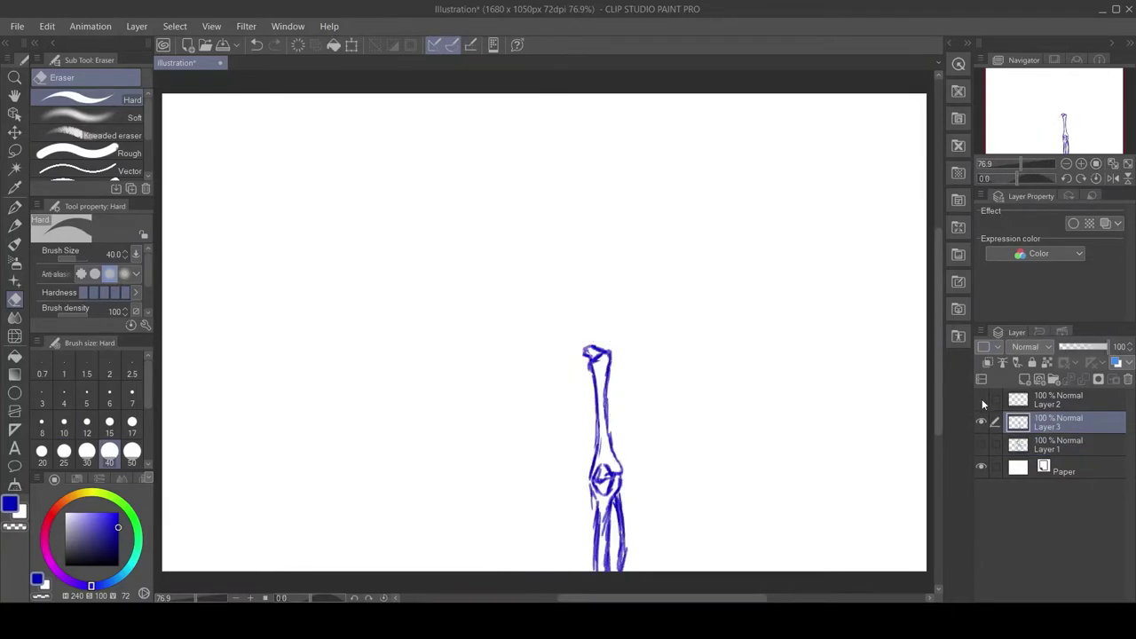
pyautogui.moveTo(515, 341)
pyautogui.mouseDown()
pyautogui.moveTo(840, 364)
pyautogui.moveTo(340, 355)
pyautogui.mouseUp()
# Step: Sketch the exposed hip bone in black and recolour the skeletal leg's blue lines black
pyautogui.press('x')
pyautogui.press('p')
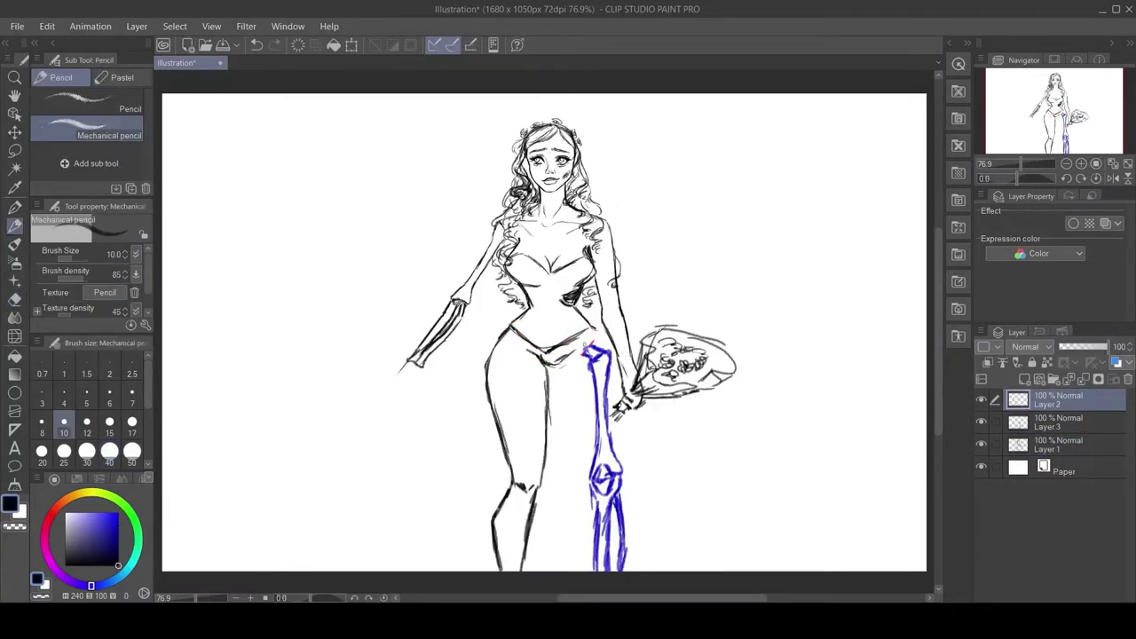
pyautogui.click(1128, 379)
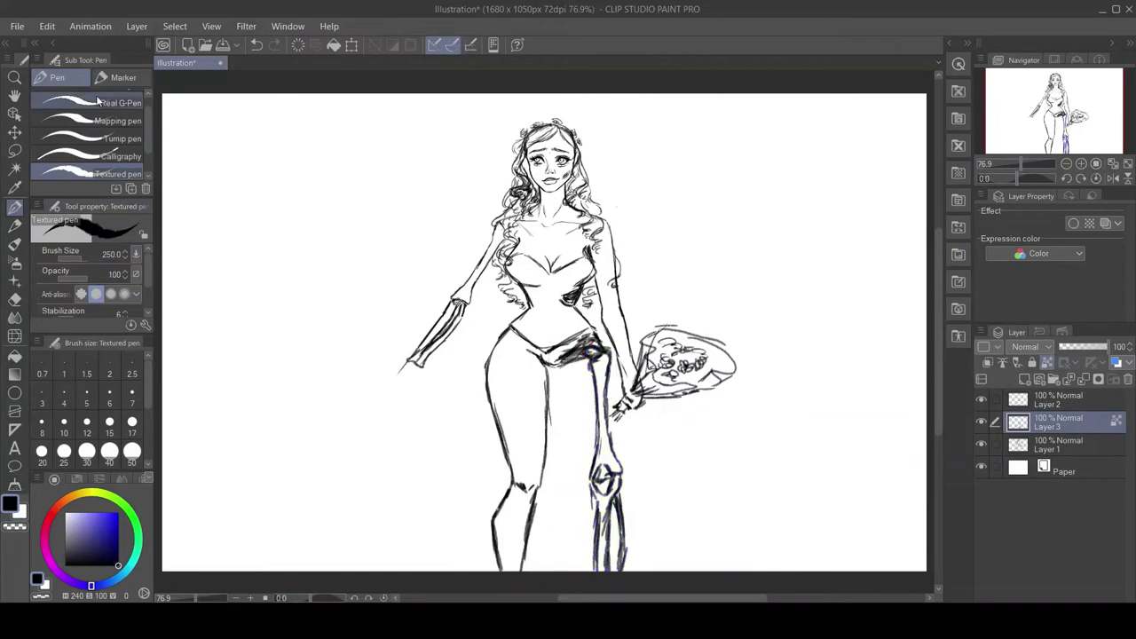
# Step: Sketch the bony hand with its fingers and thumb at the end of the exposed forearm
pyautogui.hotkey('ctrl', '+')
pyautogui.moveTo(270, 394); pyautogui.dragTo(210, 416)
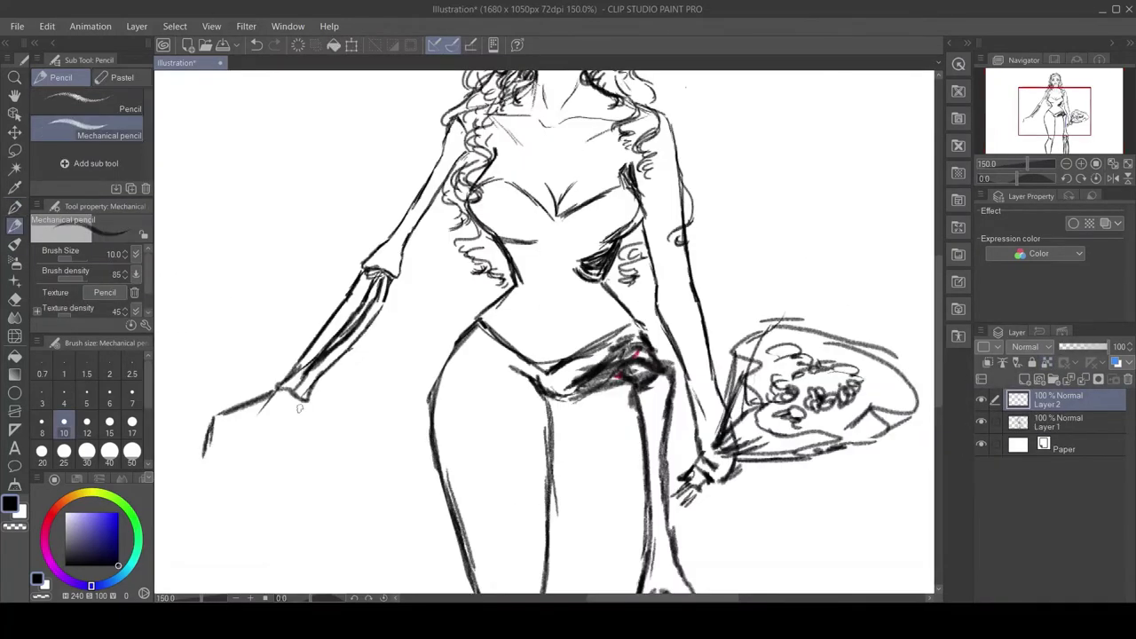
pyautogui.hotkey('ctrl', '0')
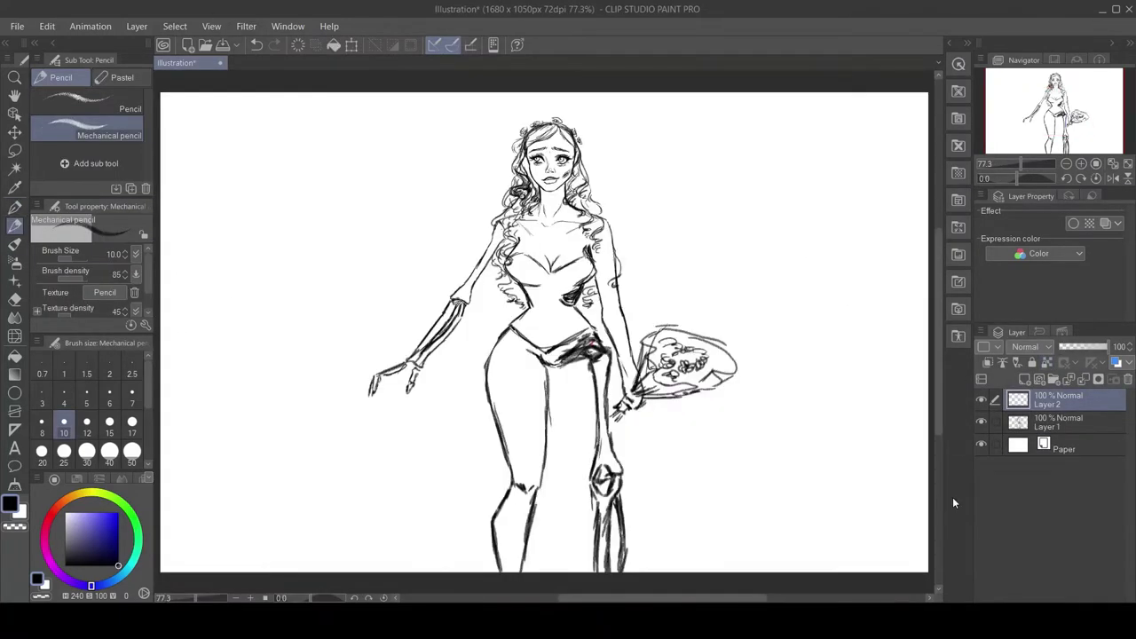
pyautogui.click(1057, 422)
pyautogui.click(14, 150)
pyautogui.moveTo(585, 351)
pyautogui.mouseDown()
pyautogui.moveTo(637, 465)
pyautogui.moveTo(610, 347)
pyautogui.mouseUp()
pyautogui.hotkey('ctrl', 't')
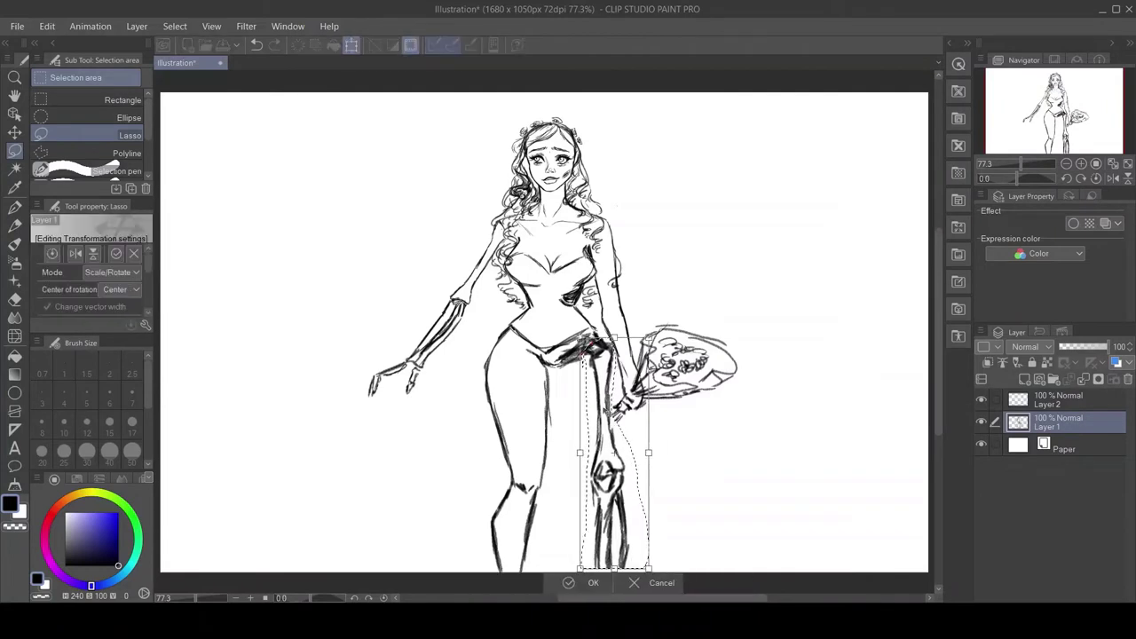
pyautogui.press('Escape')
# Step: Lasso the skeletal leg below the knee and free-transform it to reach the canvas edge
pyautogui.moveTo(587, 501)
pyautogui.mouseDown()
pyautogui.moveTo(635, 484)
pyautogui.moveTo(587, 486)
pyautogui.mouseUp()
pyautogui.hotkey('ctrl', 't')
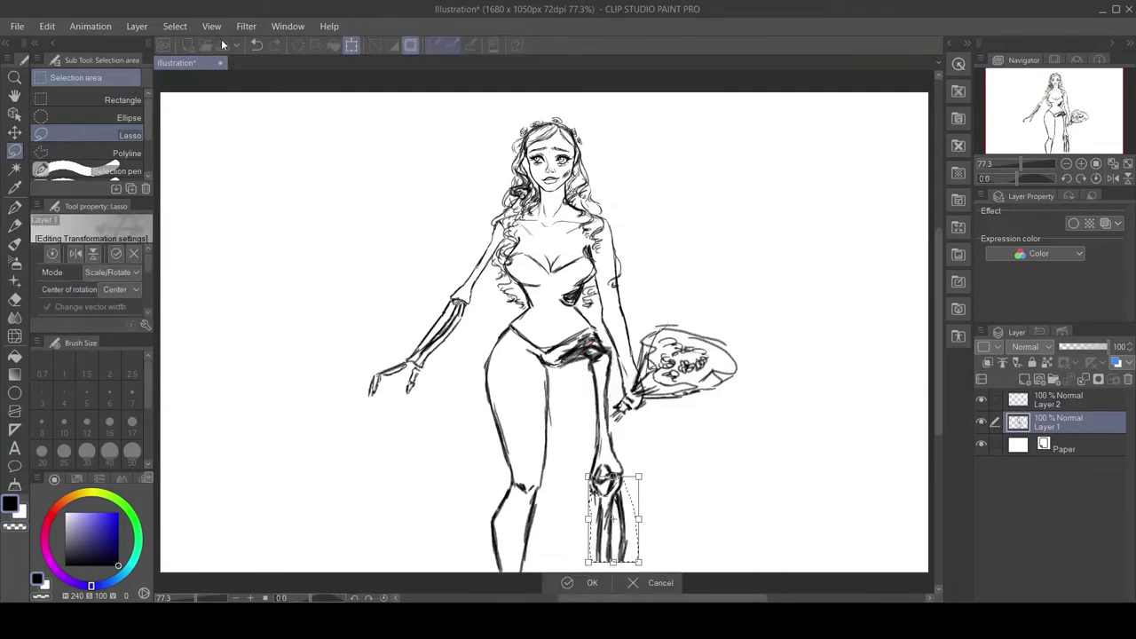
pyautogui.press('Escape')
pyautogui.hotkey('ctrl', 't')
pyautogui.press('Escape')
pyautogui.hotkey('ctrl', 't')
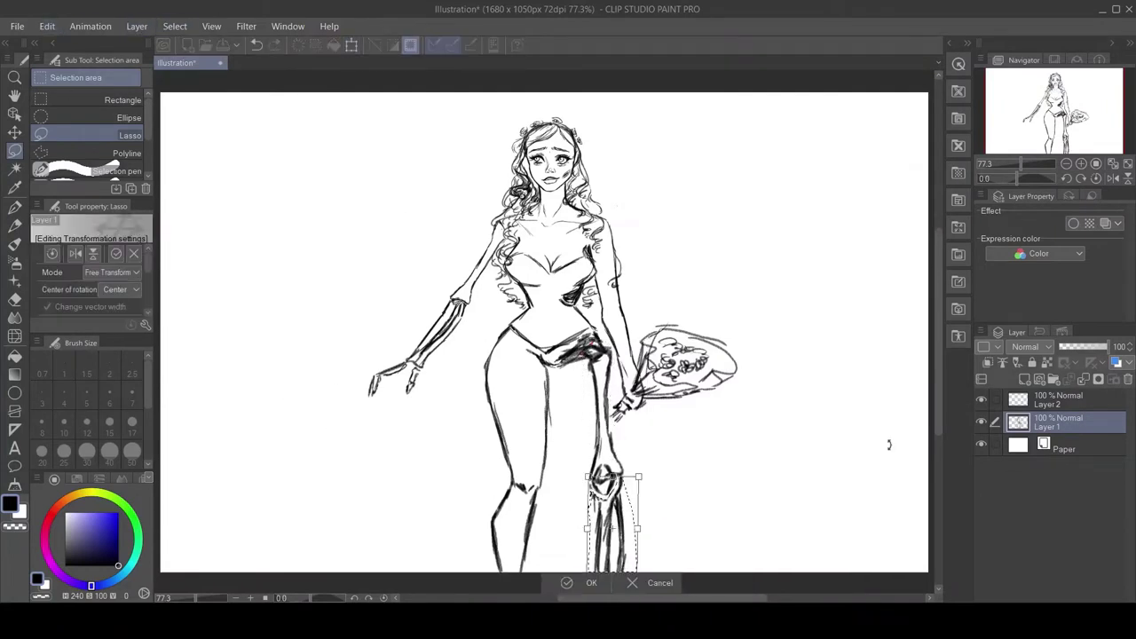
pyautogui.scroll(-1, 887, 444)
pyautogui.press('Return')
pyautogui.hotkey('ctrl', 'd')
# Step: On Layer 2, sketch the flaring outer edges and front slit of a long skirt in blue with the Mechanical pencil
pyautogui.click(1078, 397)
pyautogui.press('x')
pyautogui.press('p')
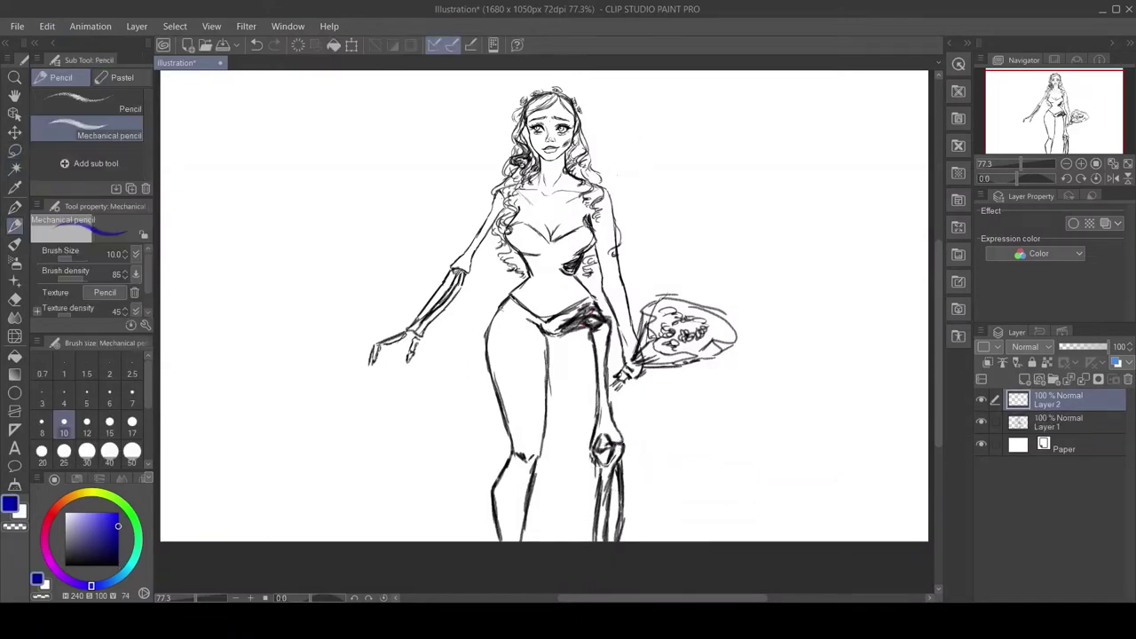
pyautogui.moveTo(555, 362); pyautogui.dragTo(435, 540)
pyautogui.moveTo(496, 312)
pyautogui.mouseDown()
pyautogui.moveTo(408, 501)
pyautogui.moveTo(311, 540)
pyautogui.mouseUp()
pyautogui.moveTo(557, 355); pyautogui.dragTo(632, 493)
pyautogui.moveTo(604, 323); pyautogui.dragTo(701, 540)
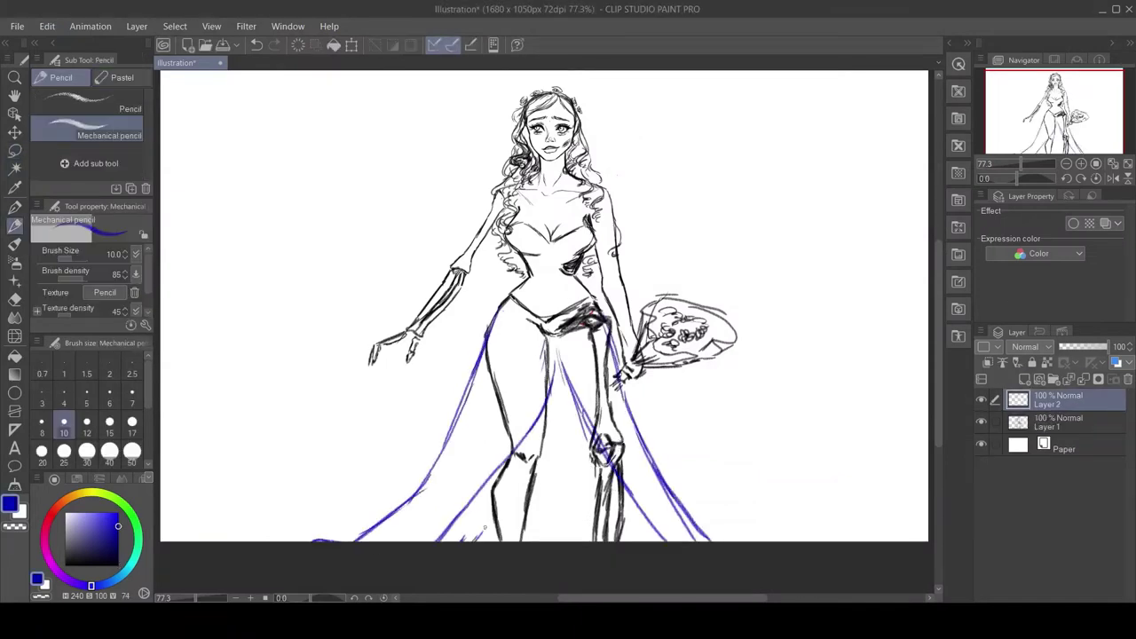
# Step: Redraw the skirt's slit edge over the skeletal leg and widen its outer edges on both sides
pyautogui.moveTo(559, 348); pyautogui.dragTo(648, 539)
pyautogui.hotkey('ctrl', 'z')
pyautogui.hotkey('ctrl', 'z')
pyautogui.moveTo(555, 387); pyautogui.dragTo(671, 539)
pyautogui.moveTo(623, 351); pyautogui.dragTo(744, 539)
pyautogui.moveTo(494, 341); pyautogui.dragTo(320, 540)
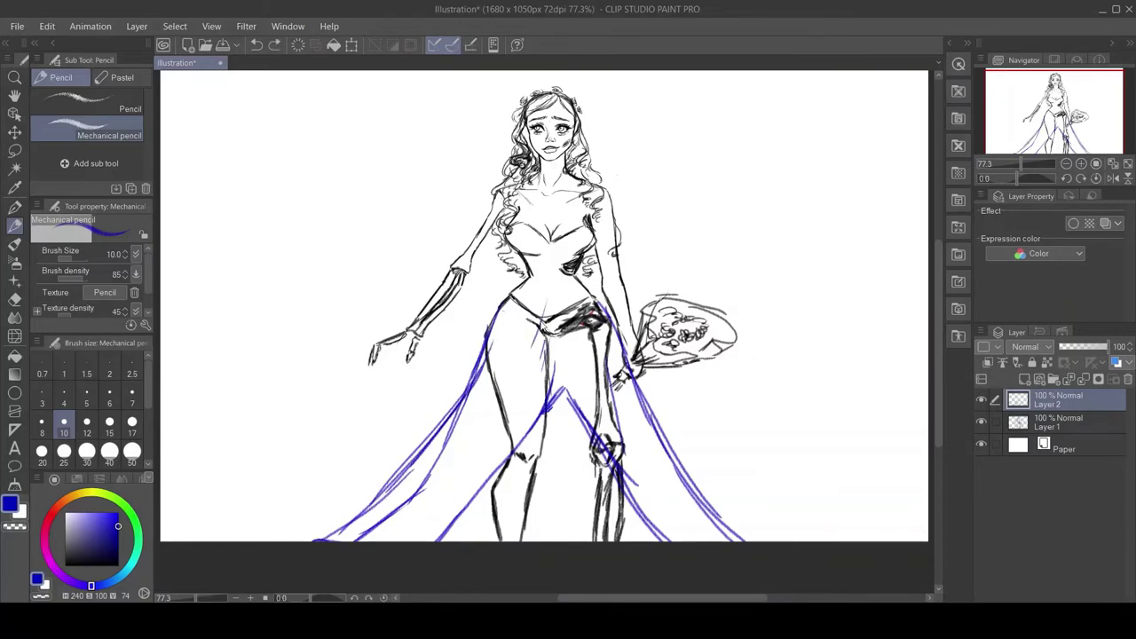
# Step: Fill both halves of the skirt with long flowing fold lines and recolour the blue skirt lines black
pyautogui.moveTo(546, 300); pyautogui.dragTo(440, 539)
pyautogui.moveTo(560, 332)
pyautogui.mouseDown()
pyautogui.moveTo(644, 540)
pyautogui.moveTo(680, 506)
pyautogui.mouseUp()
pyautogui.moveTo(632, 386); pyautogui.dragTo(751, 539)
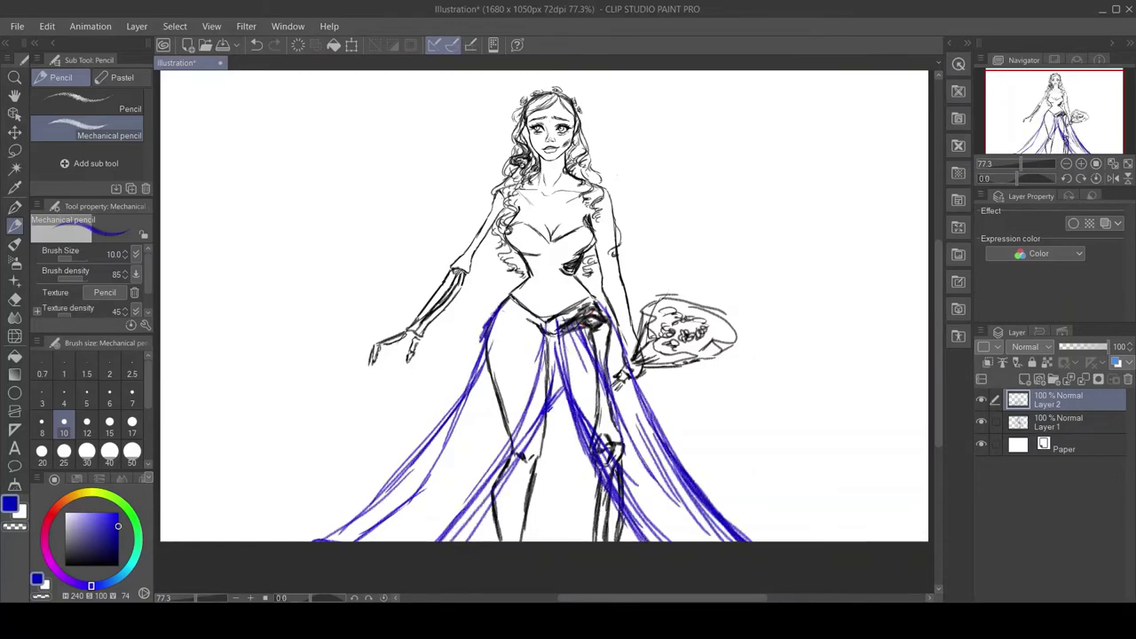
pyautogui.moveTo(503, 304)
pyautogui.mouseDown()
pyautogui.moveTo(394, 515)
pyautogui.moveTo(341, 533)
pyautogui.mouseUp()
pyautogui.moveTo(575, 312); pyautogui.dragTo(676, 539)
pyautogui.moveTo(497, 404); pyautogui.dragTo(371, 540)
pyautogui.press('p')
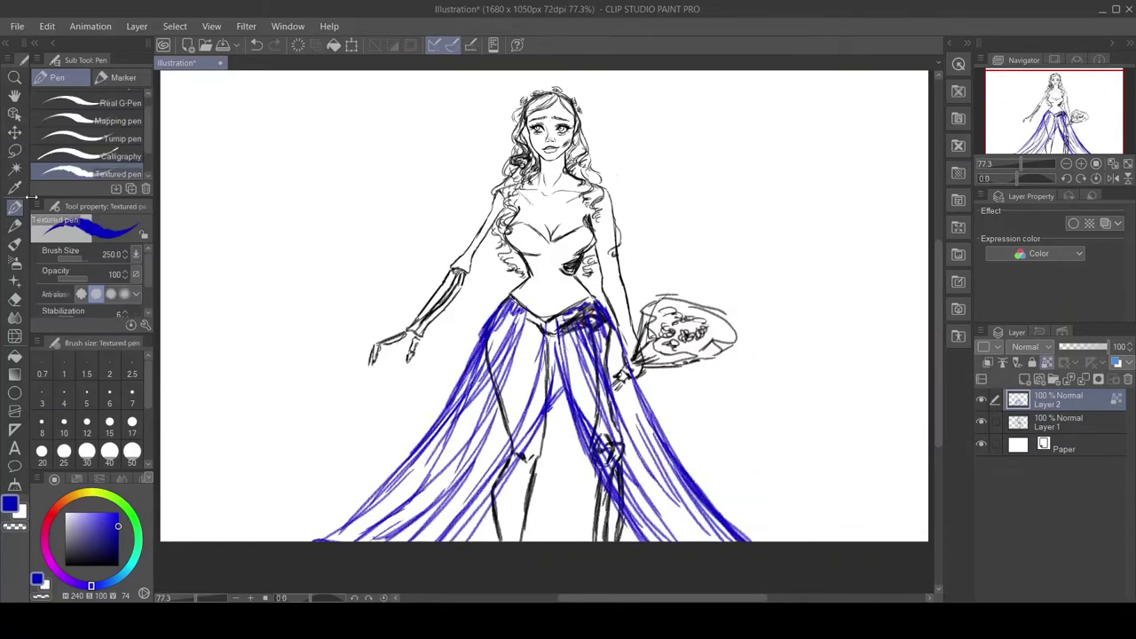
pyautogui.moveTo(568, 319); pyautogui.dragTo(674, 532)
# Step: On Layer 1, erase the fleshy leg's thigh outline that shows through the skirt
pyautogui.click(1056, 423)
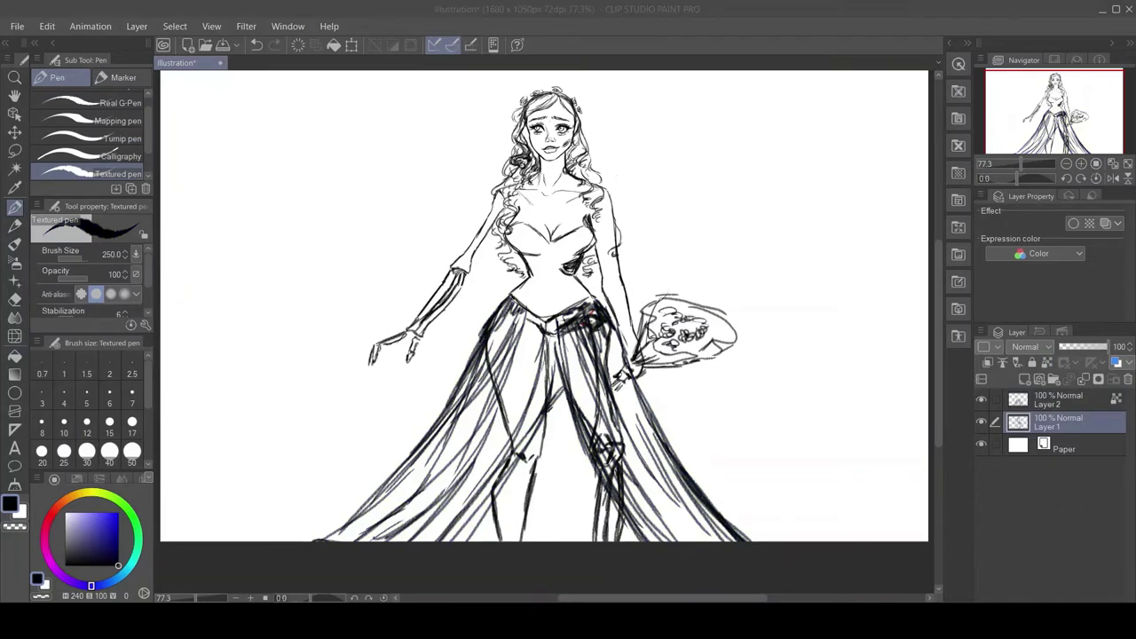
pyautogui.press('e')
pyautogui.moveTo(612, 493)
pyautogui.mouseDown()
pyautogui.moveTo(581, 324)
pyautogui.moveTo(530, 410)
pyautogui.mouseUp()
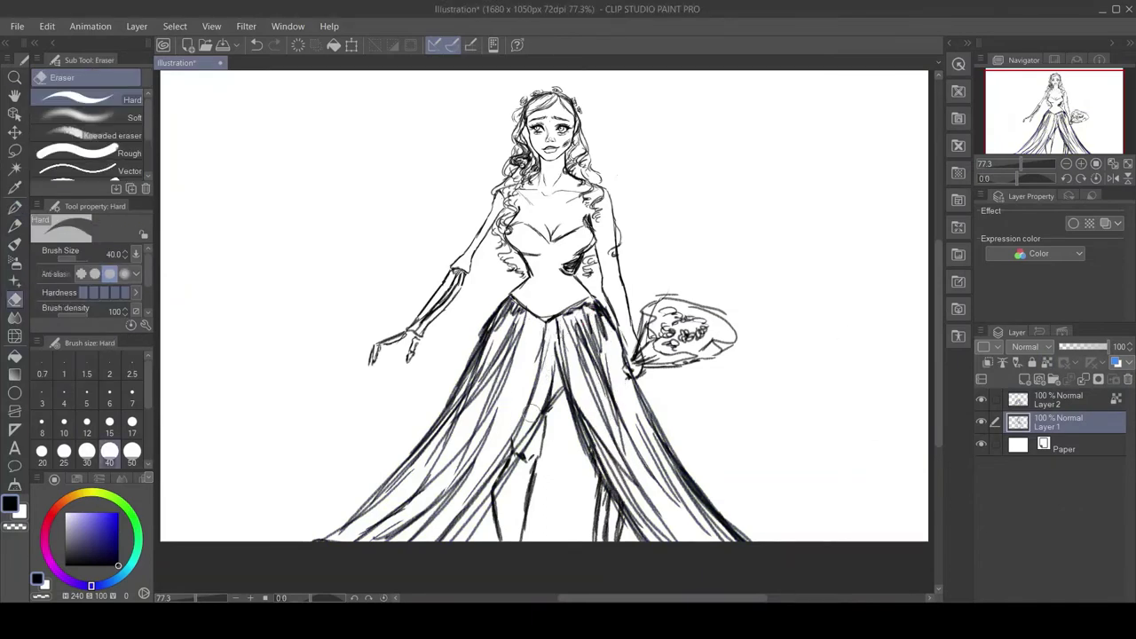
pyautogui.hotkey('ctrl', 'z')
pyautogui.moveTo(497, 346); pyautogui.dragTo(507, 444)
pyautogui.moveTo(600, 302); pyautogui.dragTo(547, 390)
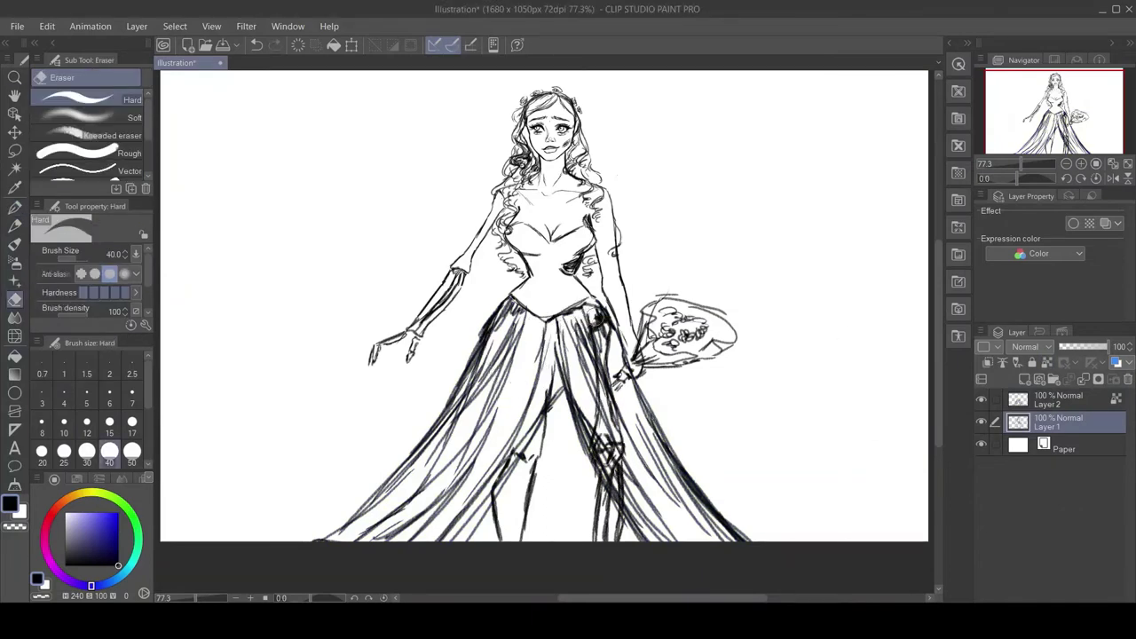
# Step: Move the skeletal leg inward toward the skirt's slit and erase the thigh bone covered by the fabric
pyautogui.click(15, 151)
pyautogui.moveTo(621, 390); pyautogui.dragTo(631, 550)
pyautogui.hotkey('ctrl', 't')
pyautogui.moveTo(613, 426); pyautogui.dragTo(590, 431)
pyautogui.press('Return')
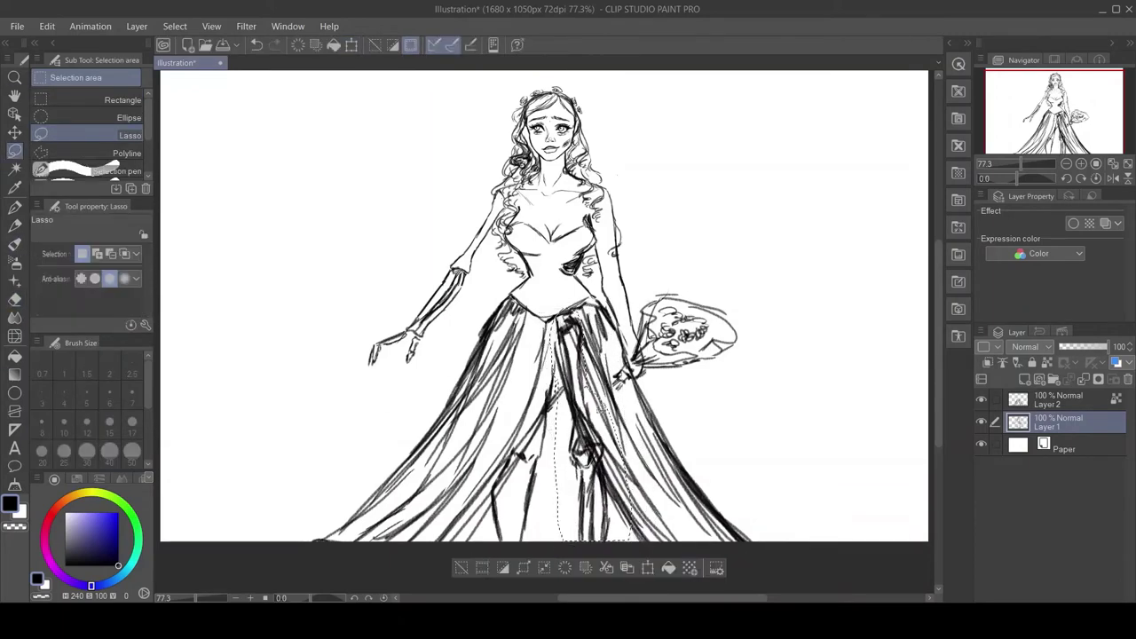
pyautogui.hotkey('ctrl', 'd')
pyautogui.press('e')
pyautogui.moveTo(568, 320); pyautogui.dragTo(573, 371)
# Step: Lighten the skirt's fold lines with the Pencil at size 25 in transparent colour, and merge the skirt layer into the sketch
pyautogui.hotkey('alt', ']')
pyautogui.press('p')
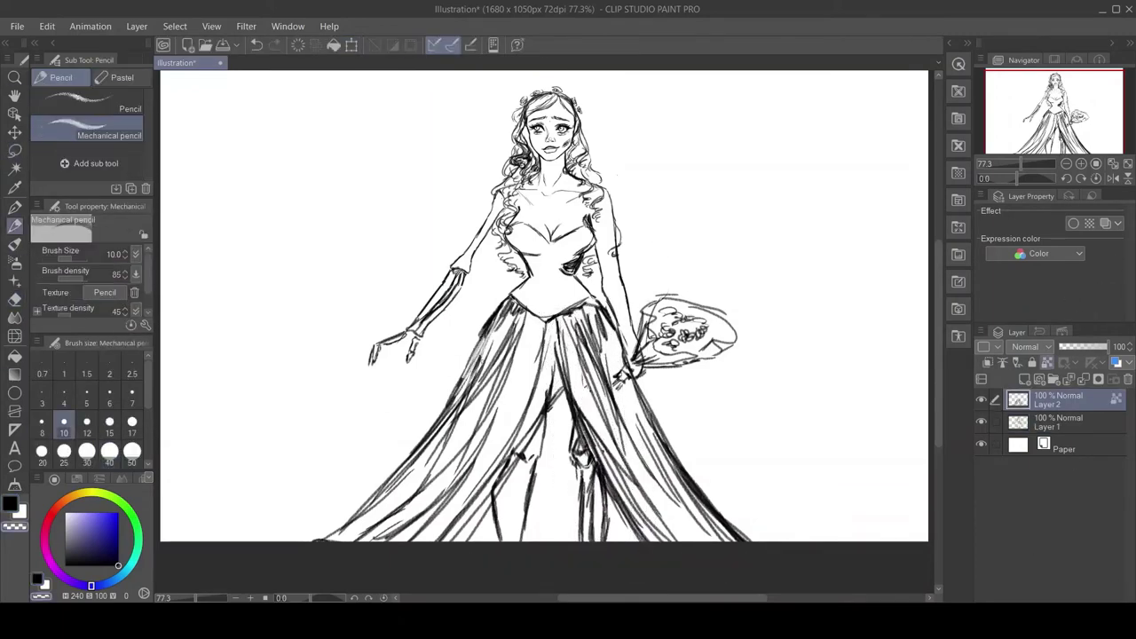
pyautogui.click(64, 451)
pyautogui.moveTo(497, 328)
pyautogui.mouseDown()
pyautogui.moveTo(462, 417)
pyautogui.moveTo(390, 524)
pyautogui.mouseUp()
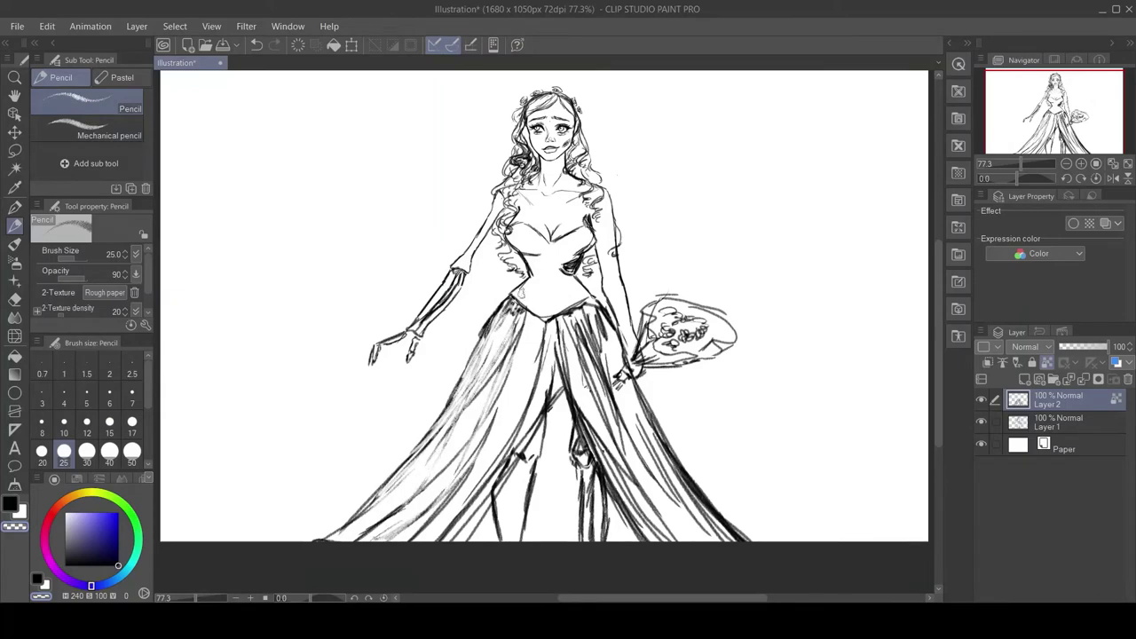
pyautogui.moveTo(613, 373); pyautogui.dragTo(639, 524)
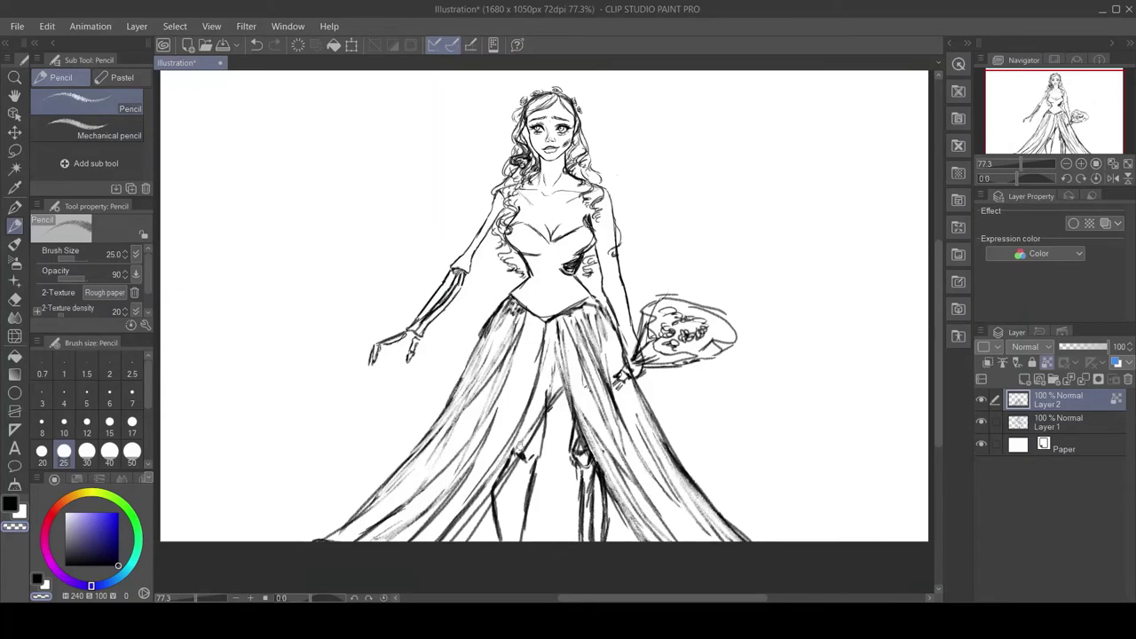
pyautogui.press('p')
pyautogui.hotkey('ctrl', 'e')
# Step: Replace the bodice's pointed waistline with a garland of small roses, using the Mechanical pencil at size 4
pyautogui.hotkey('ctrl', 'alt', '0')
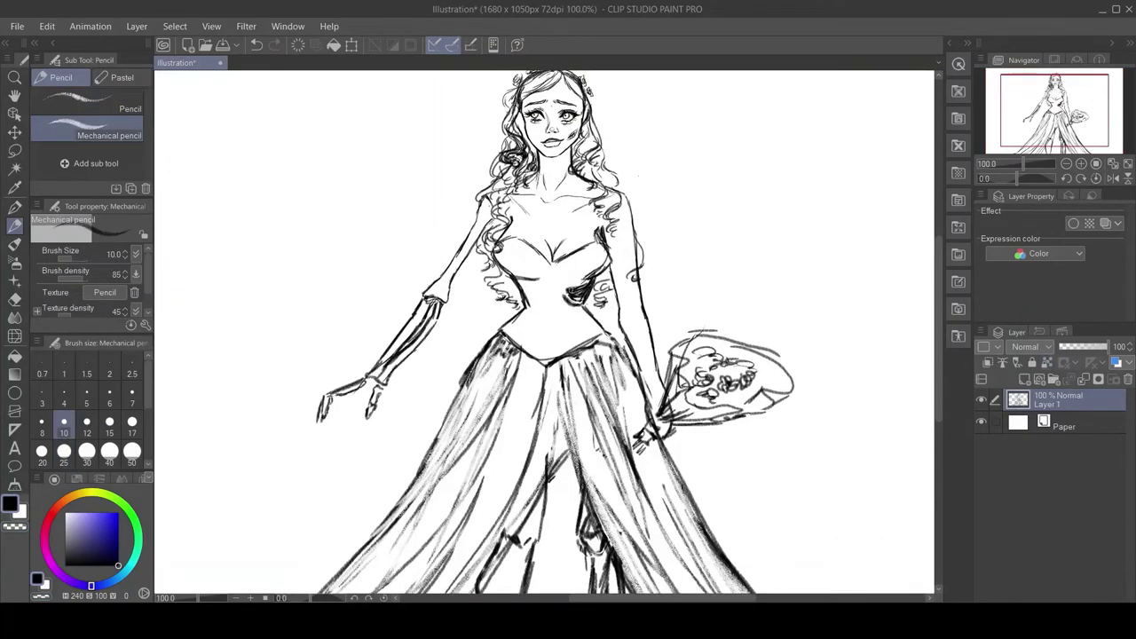
pyautogui.hotkey('ctrl', '+')
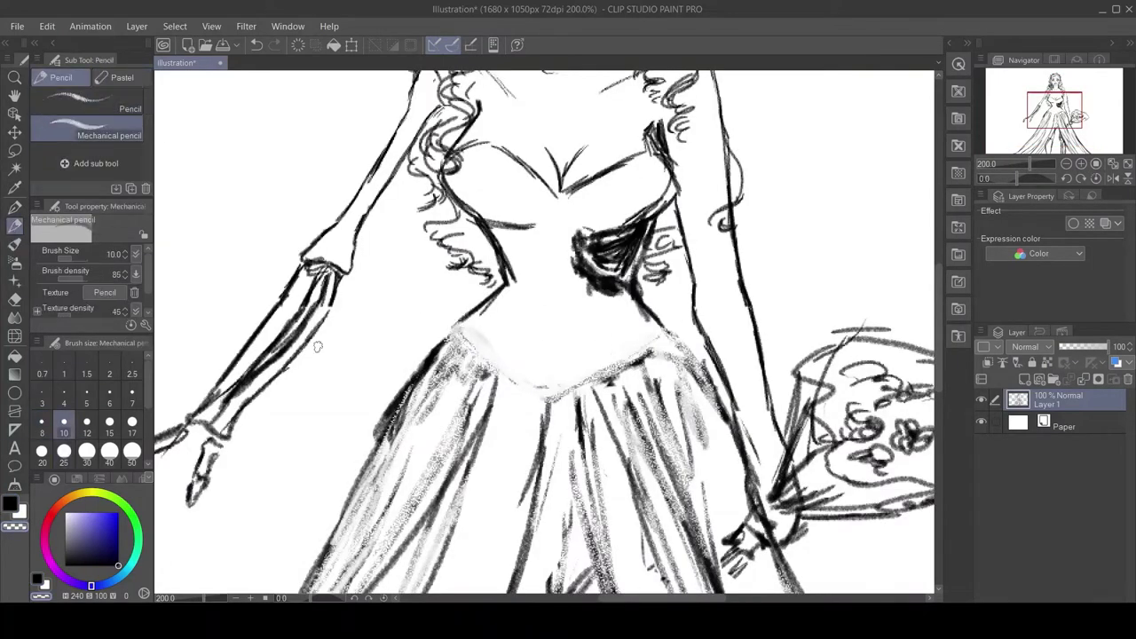
pyautogui.click(64, 398)
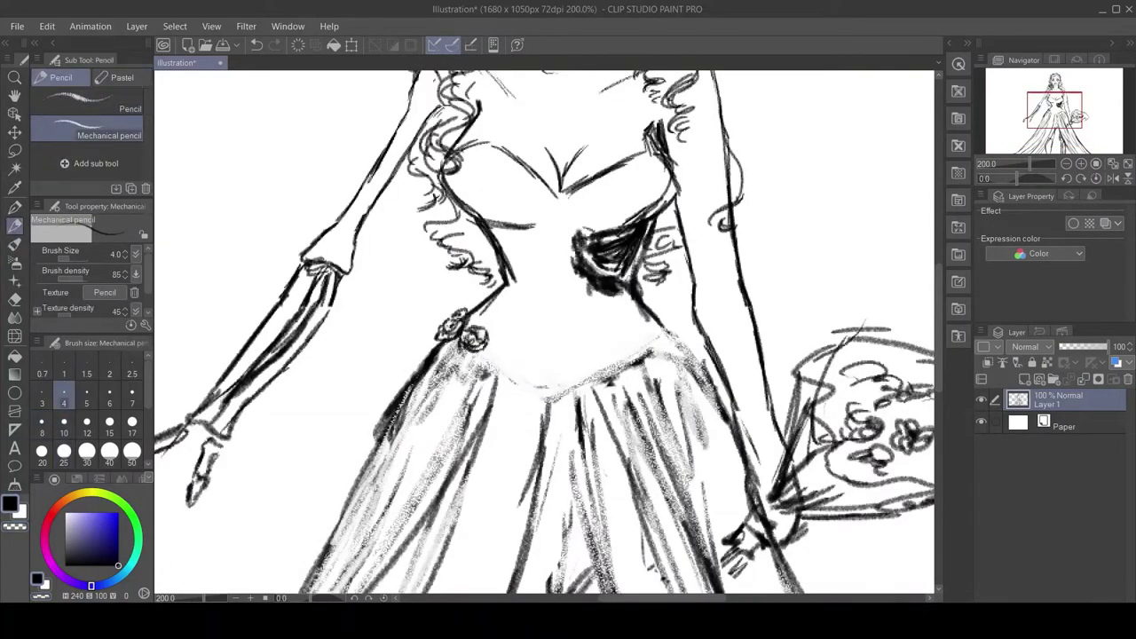
pyautogui.moveTo(531, 381); pyautogui.dragTo(532, 382)
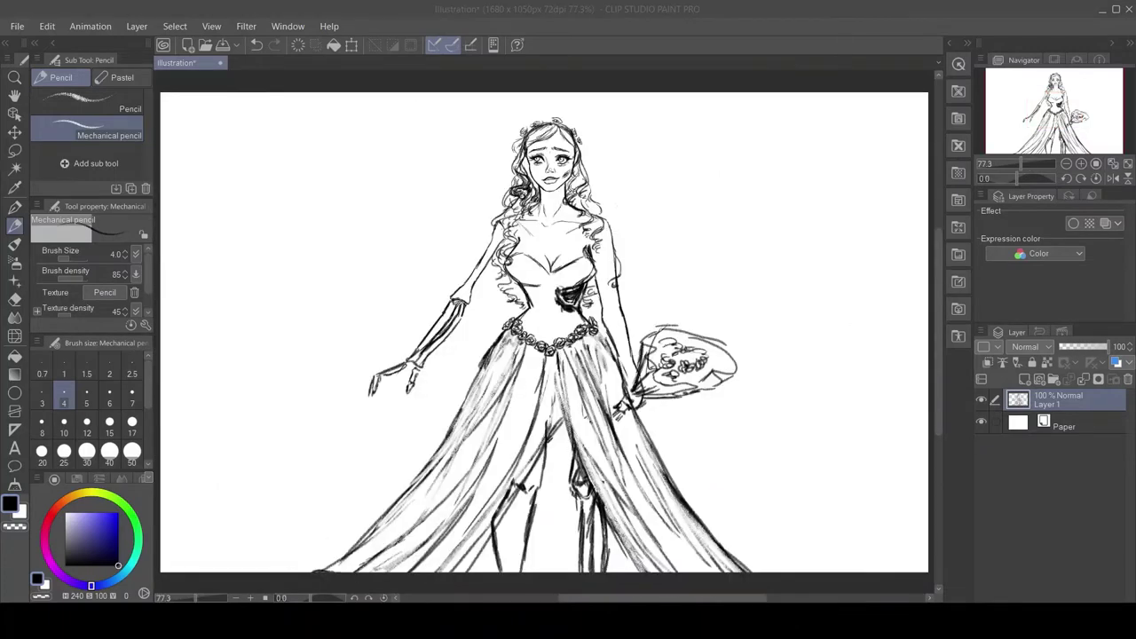
# Step: Erase the dark wound from the bouquet-side cheek
pyautogui.scroll(5, 661, 274)
pyautogui.press('e')
pyautogui.press('p')
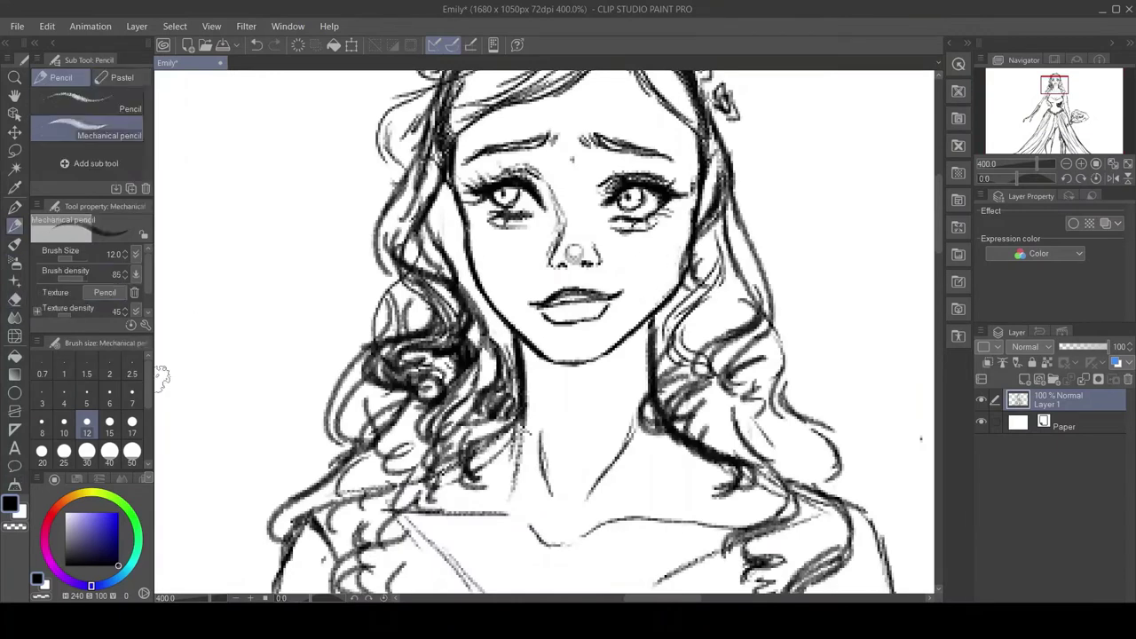
# Step: Sketch a torn cheek hole beside the mouth on the skeletal-arm side and detail its inside with a size 1 pencil
pyautogui.click(110, 135)
pyautogui.moveTo(475, 253); pyautogui.dragTo(515, 297)
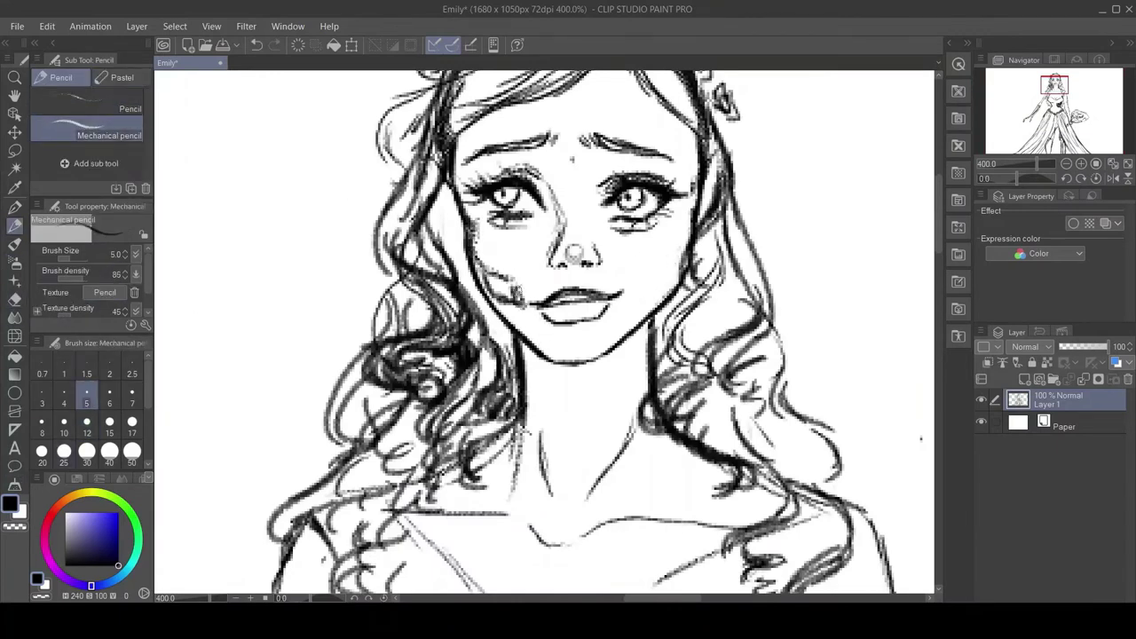
pyautogui.moveTo(479, 231); pyautogui.dragTo(523, 306)
pyautogui.click(63, 374)
pyautogui.scroll(2, 546, 333)
pyautogui.moveTo(426, 213); pyautogui.dragTo(506, 288)
pyautogui.scroll(-4, 546, 333)
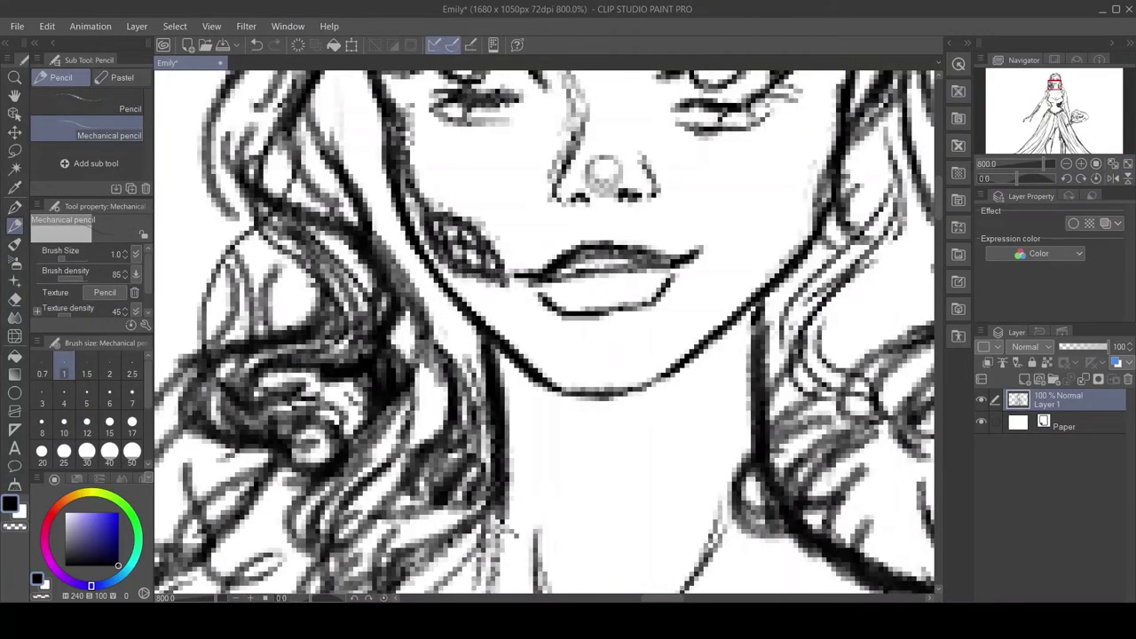
# Step: Erase the detailed cheek hole, then redraw the jawline, a smaller hole and the opposite cheek's contour with a size 3 pencil
pyautogui.scroll(3, 546, 332)
pyautogui.press('e')
pyautogui.press('p')
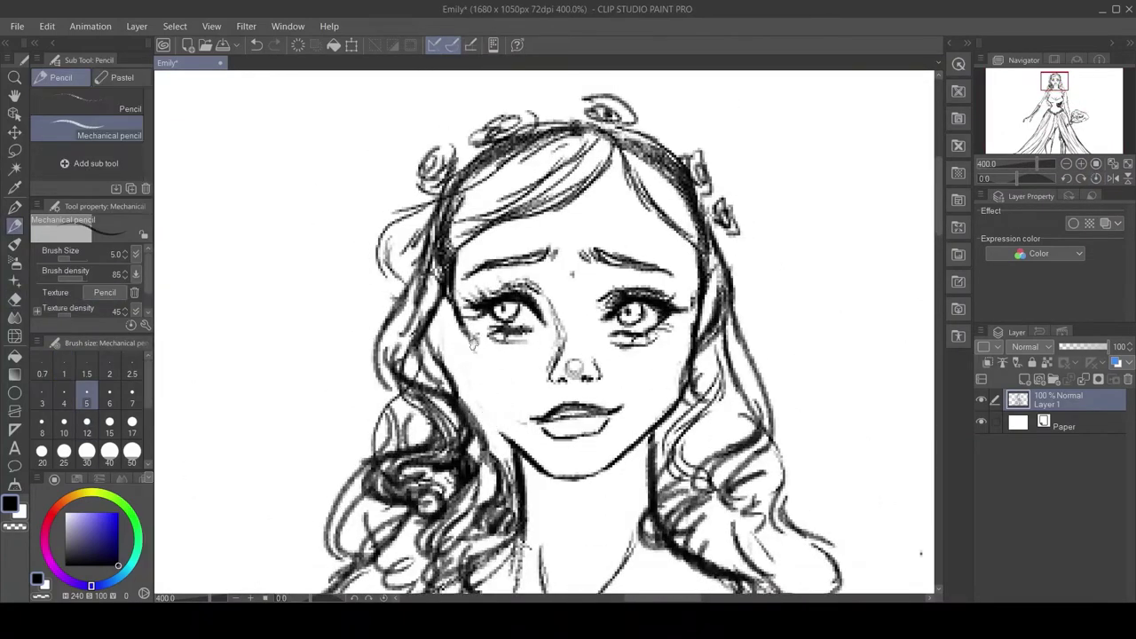
pyautogui.press('[')
pyautogui.press('[')
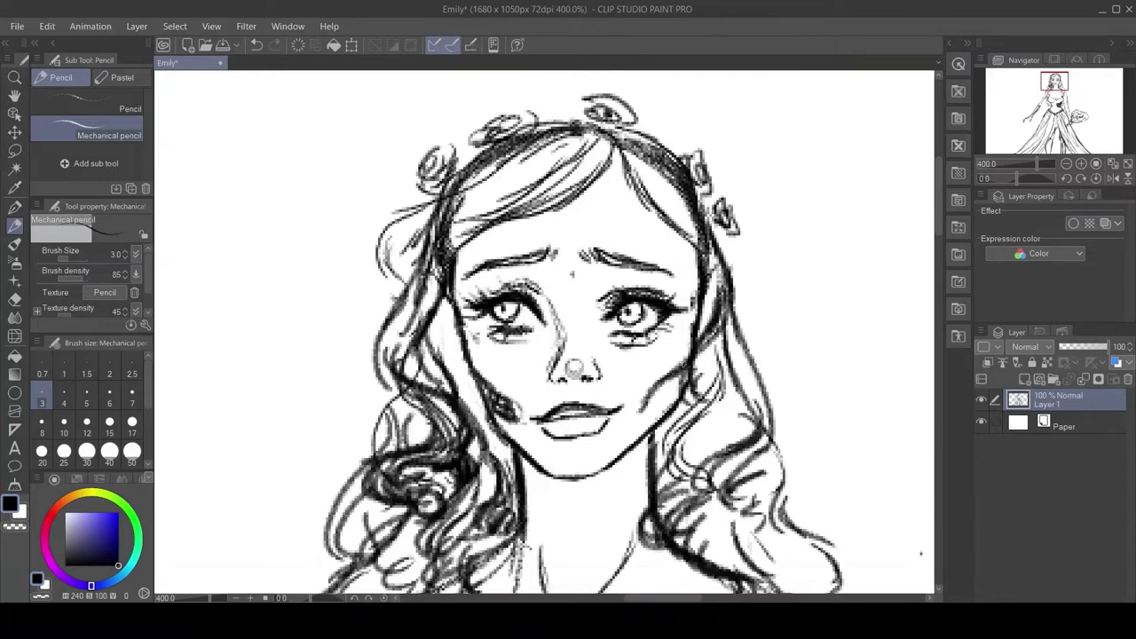
# Step: Darken and add strands to the wavy hair on both sides of the face
pyautogui.moveTo(417, 439); pyautogui.dragTo(364, 501)
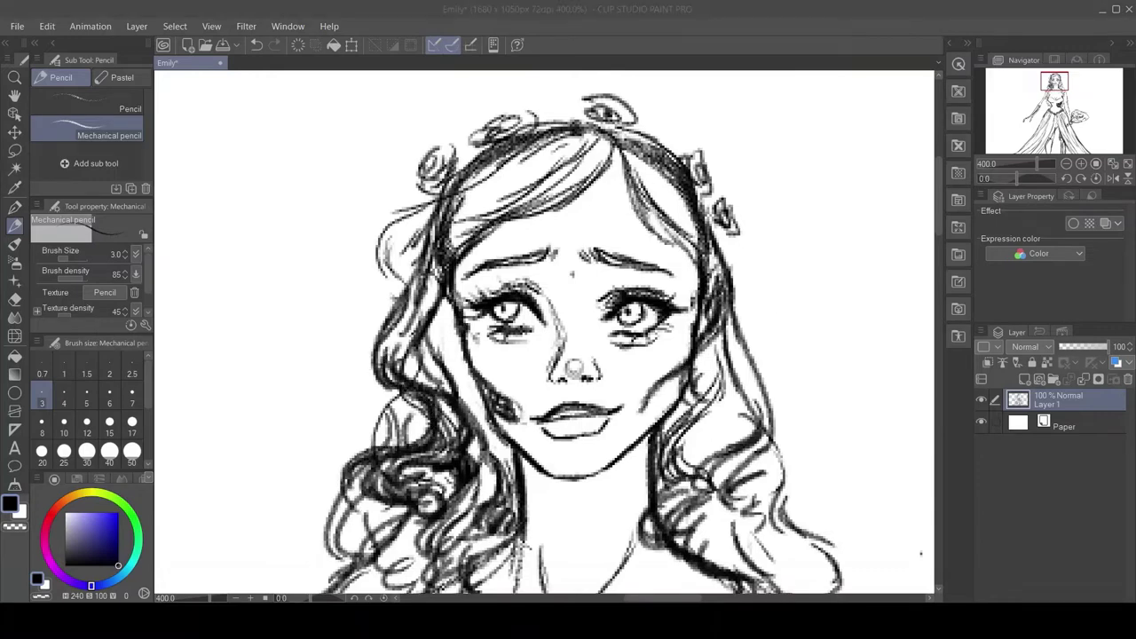
# Step: Darken the curls beside the bouquet-side cheek and fill out the ringlets over both shoulders with a size 4 pencil
pyautogui.moveTo(675, 377); pyautogui.dragTo(683, 413)
pyautogui.moveTo(710, 310); pyautogui.dragTo(701, 444)
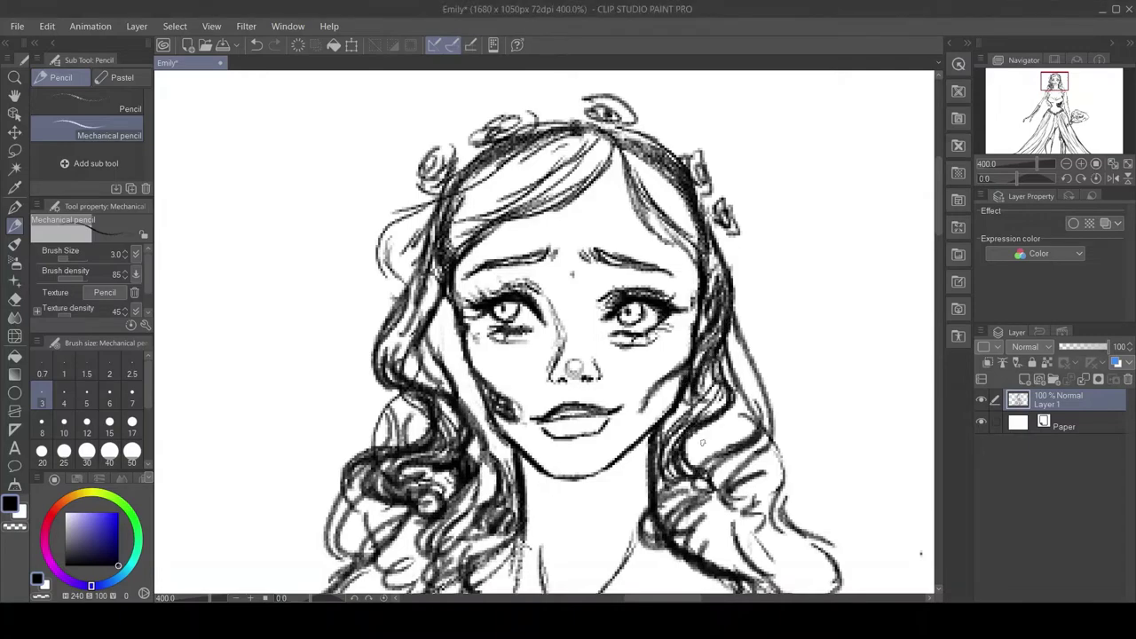
pyautogui.moveTo(692, 373); pyautogui.dragTo(684, 461)
pyautogui.hotkey('ctrl', '0')
pyautogui.hotkey('ctrl', '+')
pyautogui.hotkey('ctrl', '+')
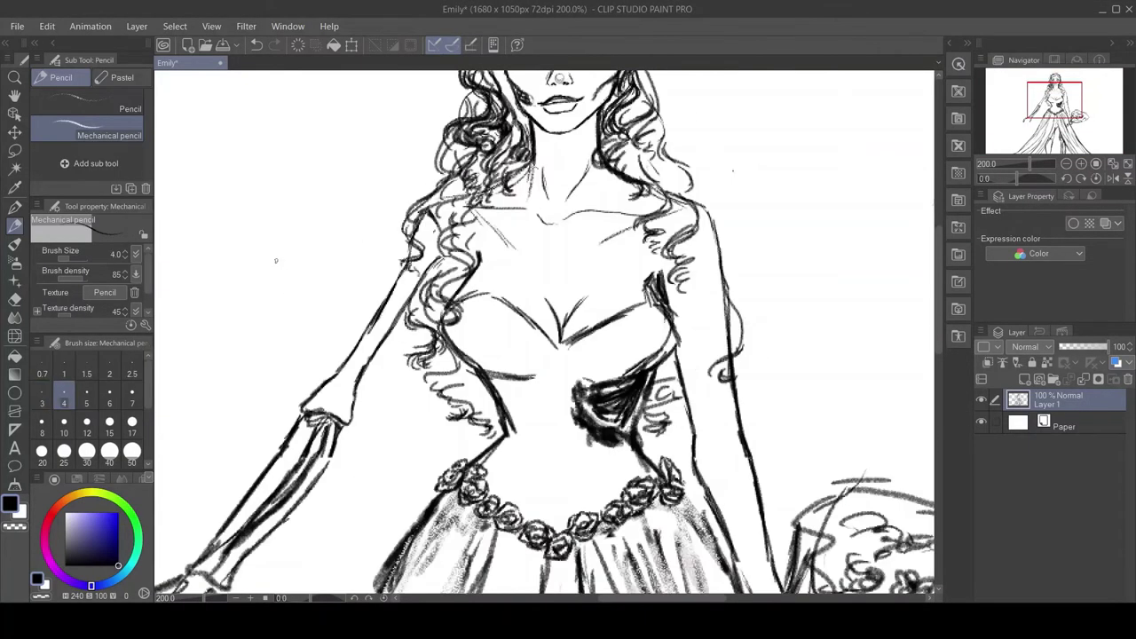
pyautogui.scroll(3, 702, 247)
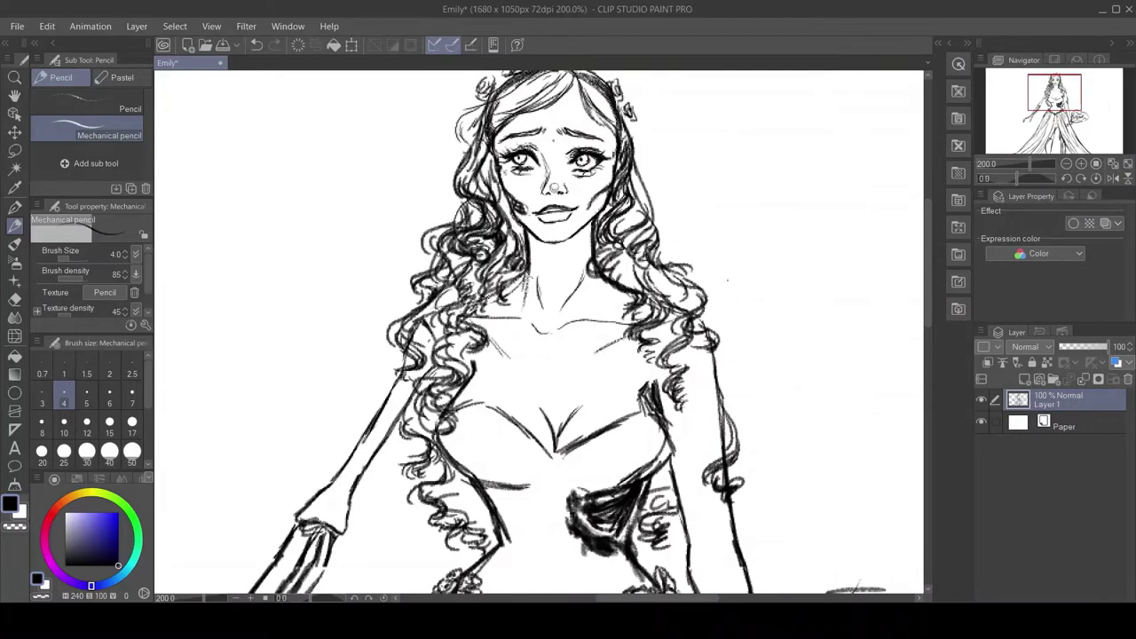
pyautogui.hotkey('ctrl', '0')
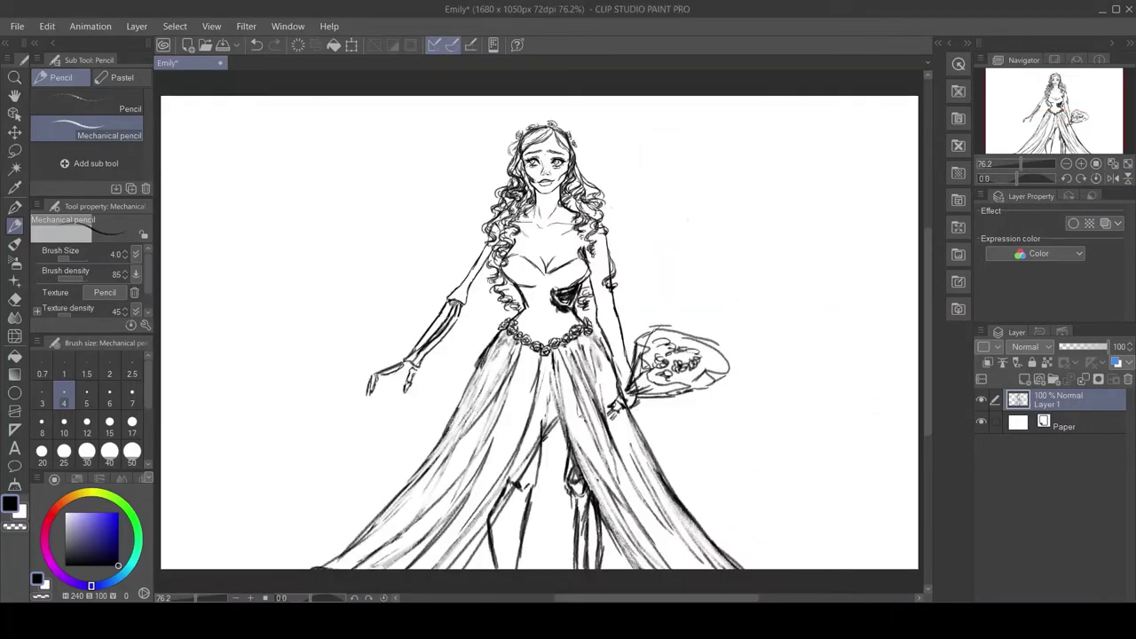
# Step: Create a layer beneath the sketch and paint the face, chest, fleshed arm and leg blue with a size 50 Oil paint brush
pyautogui.hotkey('ctrl', 'shift', 'n')
pyautogui.press('b')
pyautogui.moveTo(523, 222); pyautogui.dragTo(576, 257)
pyautogui.moveTo(1056, 399); pyautogui.dragTo(1056, 430)
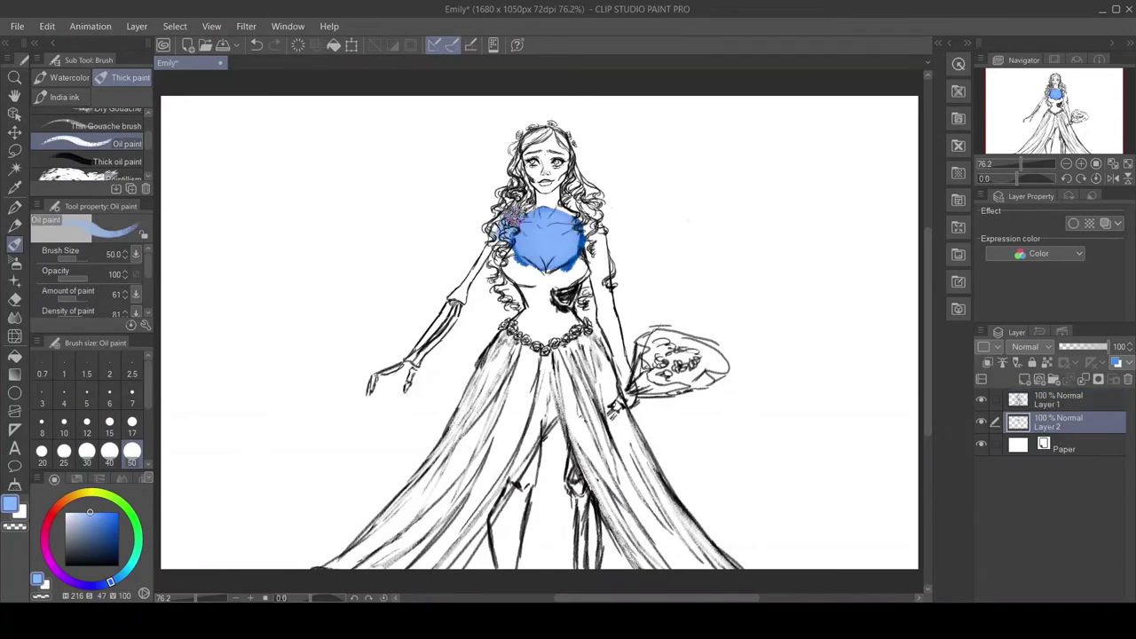
pyautogui.moveTo(528, 133); pyautogui.dragTo(559, 190)
pyautogui.moveTo(599, 266); pyautogui.dragTo(626, 378)
pyautogui.moveTo(528, 439); pyautogui.dragTo(510, 568)
# Step: Fill the gown's bodice, skirt and the area behind the legs with mid grey using the Oil paint brush
pyautogui.moveTo(515, 257); pyautogui.dragTo(577, 328)
pyautogui.moveTo(510, 292); pyautogui.dragTo(569, 395)
pyautogui.moveTo(603, 350); pyautogui.dragTo(643, 554)
pyautogui.moveTo(483, 351); pyautogui.dragTo(426, 524)
pyautogui.moveTo(613, 333); pyautogui.dragTo(661, 542)
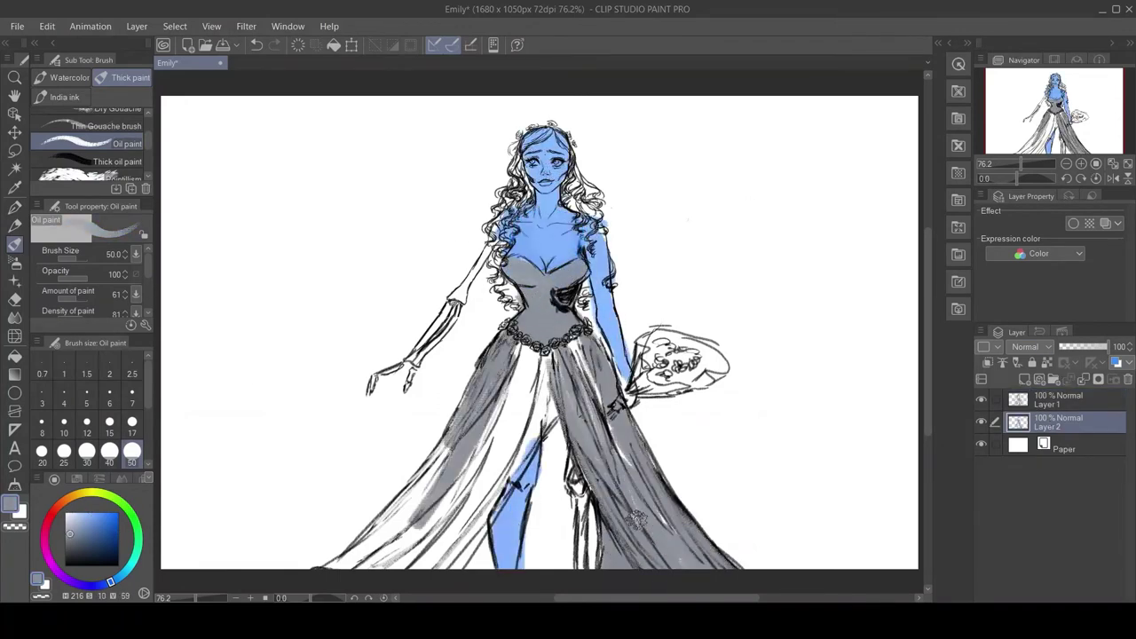
pyautogui.moveTo(550, 350)
pyautogui.mouseDown()
pyautogui.moveTo(536, 528)
pyautogui.moveTo(479, 373)
pyautogui.moveTo(373, 550)
pyautogui.mouseUp()
pyautogui.moveTo(444, 435); pyautogui.dragTo(338, 559)
# Step: Paint the skeletal leg and arm bones yellow with a size 25 Oil paint brush
pyautogui.scroll(-2, 89, 426)
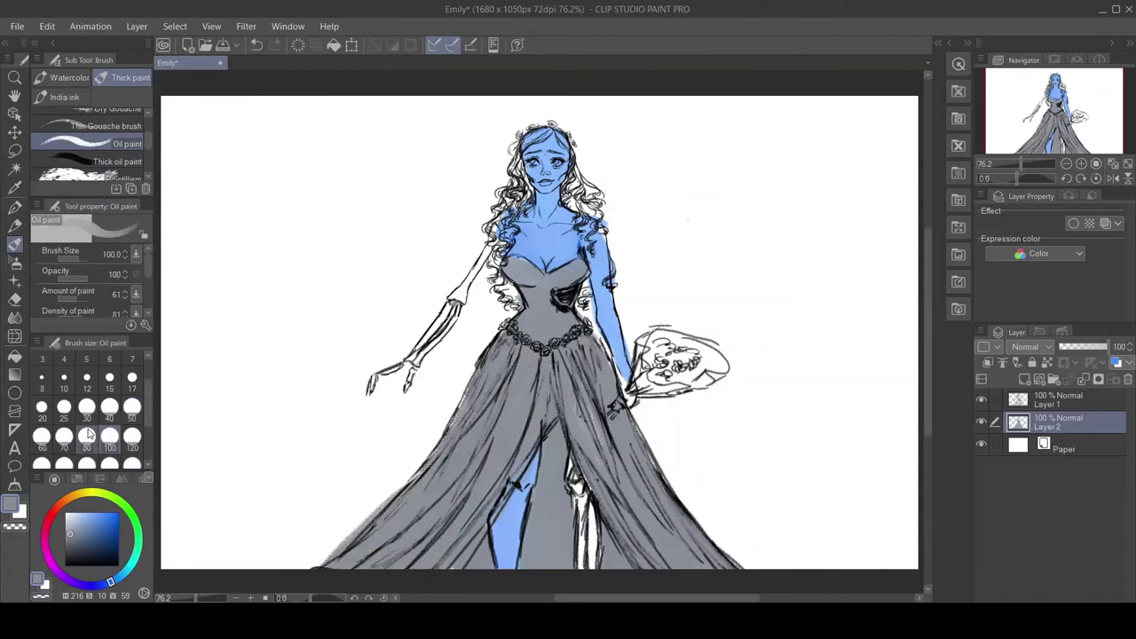
pyautogui.click(64, 407)
pyautogui.click(82, 499)
pyautogui.click(96, 512)
pyautogui.moveTo(581, 568)
pyautogui.mouseDown()
pyautogui.moveTo(579, 486)
pyautogui.moveTo(601, 541)
pyautogui.moveTo(578, 513)
pyautogui.mouseUp()
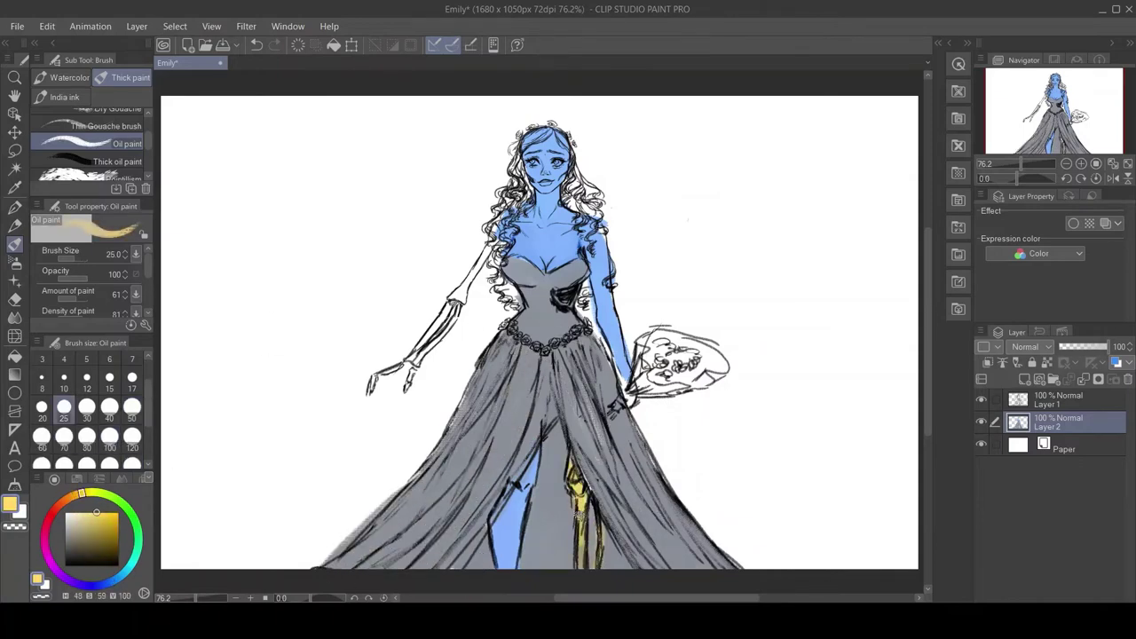
# Step: Paint the hair dark navy blue on a new layer between the sketch and the base colours
pyautogui.click(110, 584)
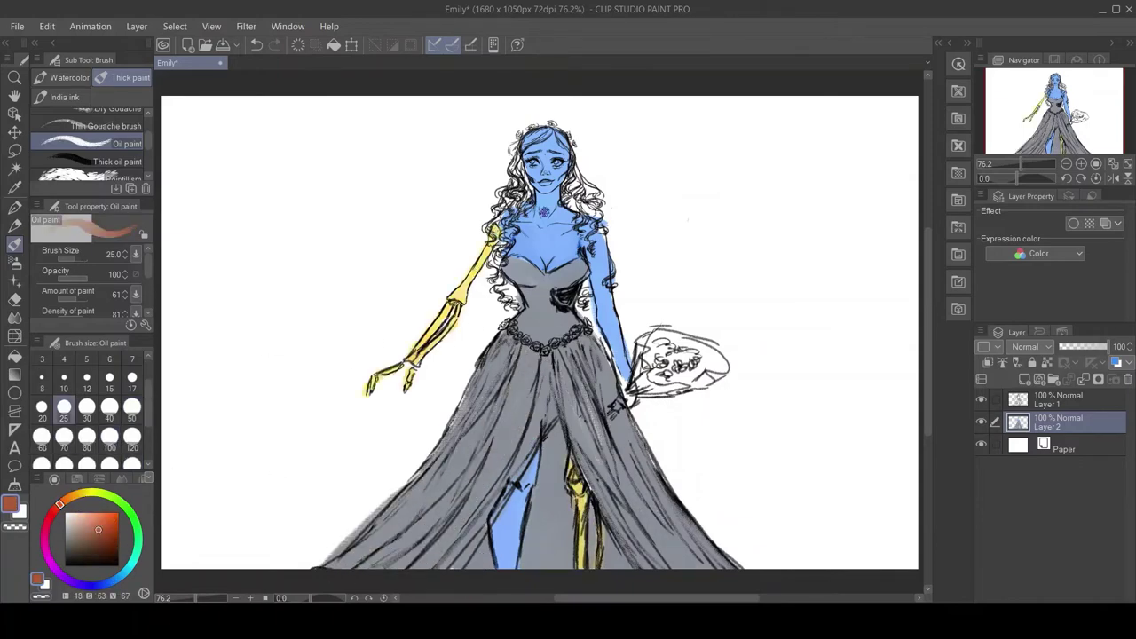
pyautogui.click(118, 544)
pyautogui.click(987, 362)
pyautogui.moveTo(523, 133); pyautogui.dragTo(544, 141)
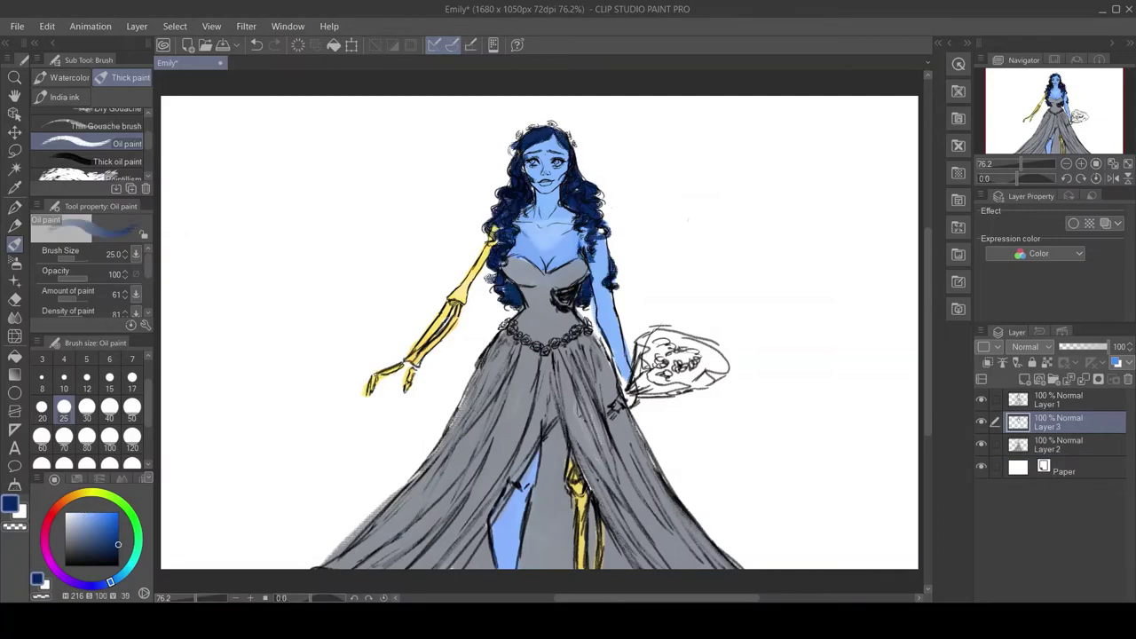
# Step: Fill the remaining curls with darker navy using a size 12 Thin Gouache brush and clean up the hair's edges with transparent colour
pyautogui.click(106, 126)
pyautogui.click(86, 377)
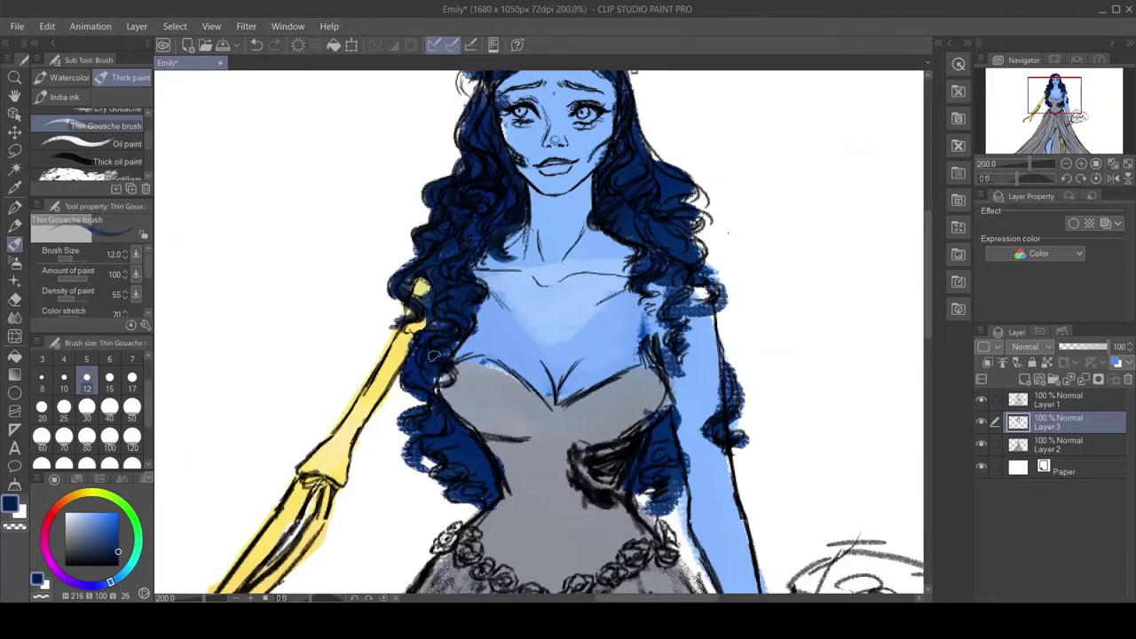
pyautogui.scroll(3, 685, 183)
pyautogui.moveTo(457, 191); pyautogui.dragTo(475, 238)
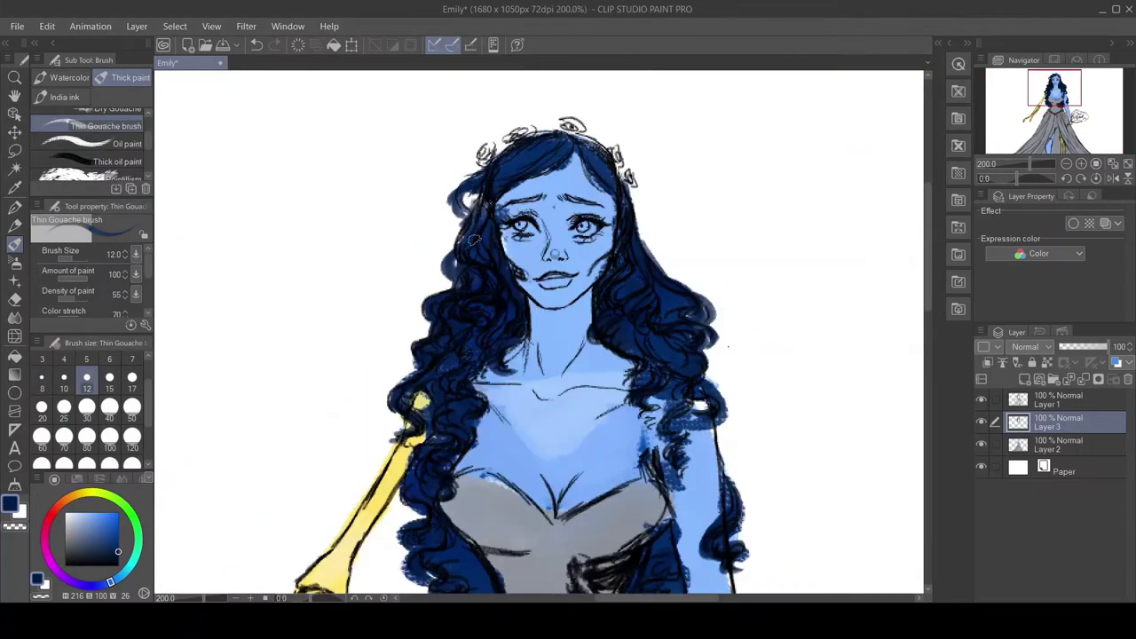
pyautogui.scroll(-3, 751, 330)
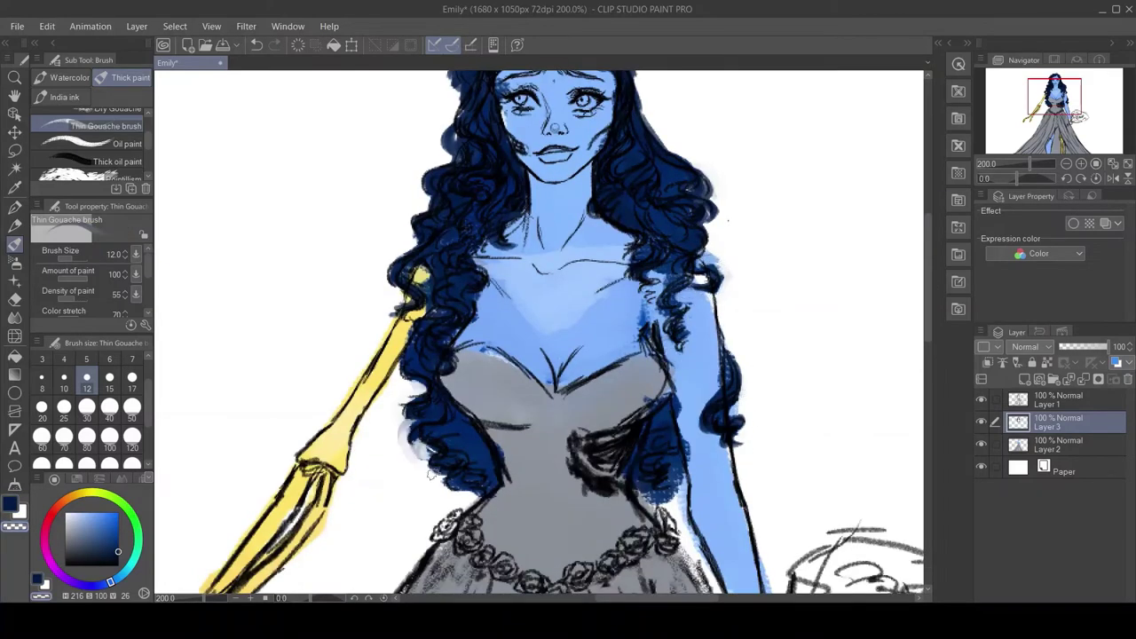
pyautogui.moveTo(724, 351); pyautogui.dragTo(722, 378)
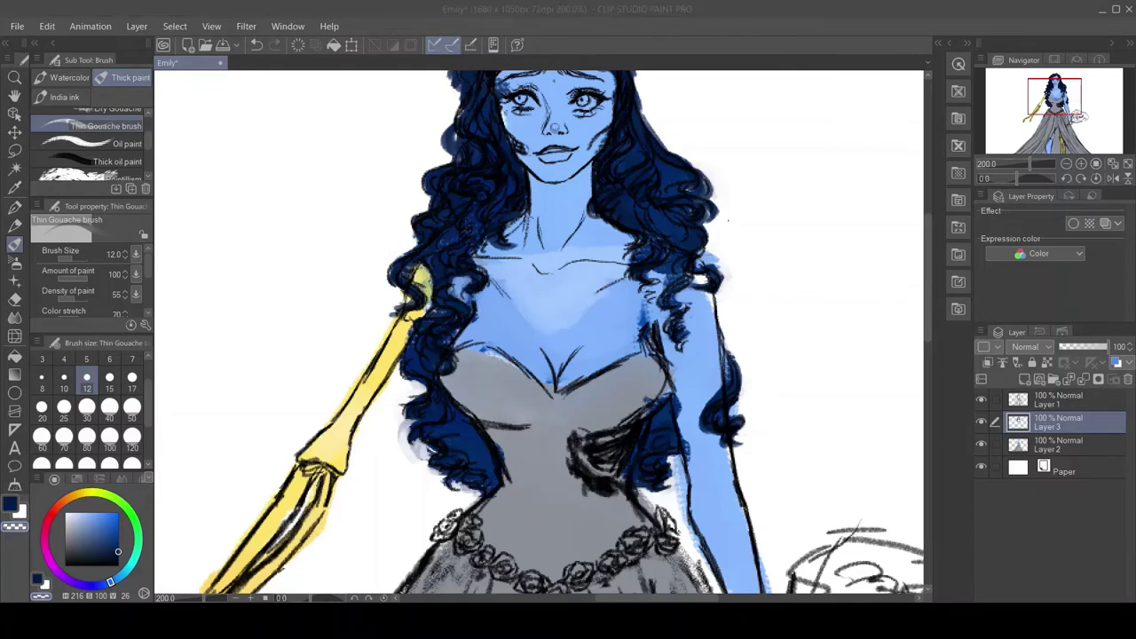
# Step: Lighten the chest and arm with pale blue Oil paint on Layer 2, then paint pale yellow ribs inside the torso wound
pyautogui.click(578, 266)
pyautogui.click(1058, 445)
pyautogui.click(115, 143)
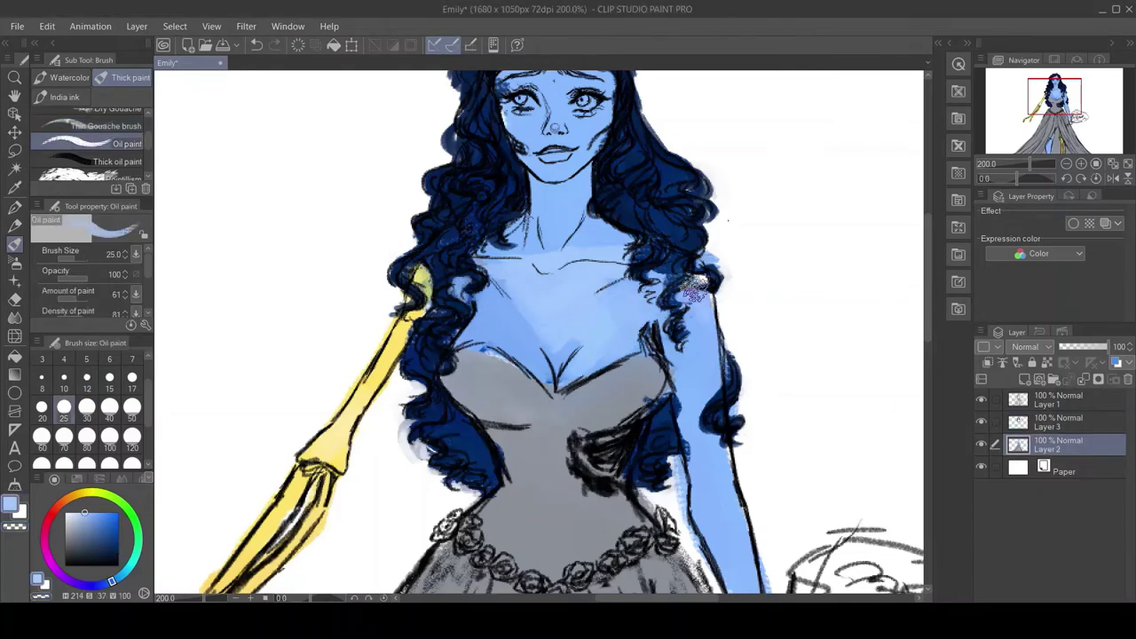
pyautogui.keyDown('alt'); pyautogui.click(590, 424); pyautogui.keyUp('alt')
pyautogui.click(106, 126)
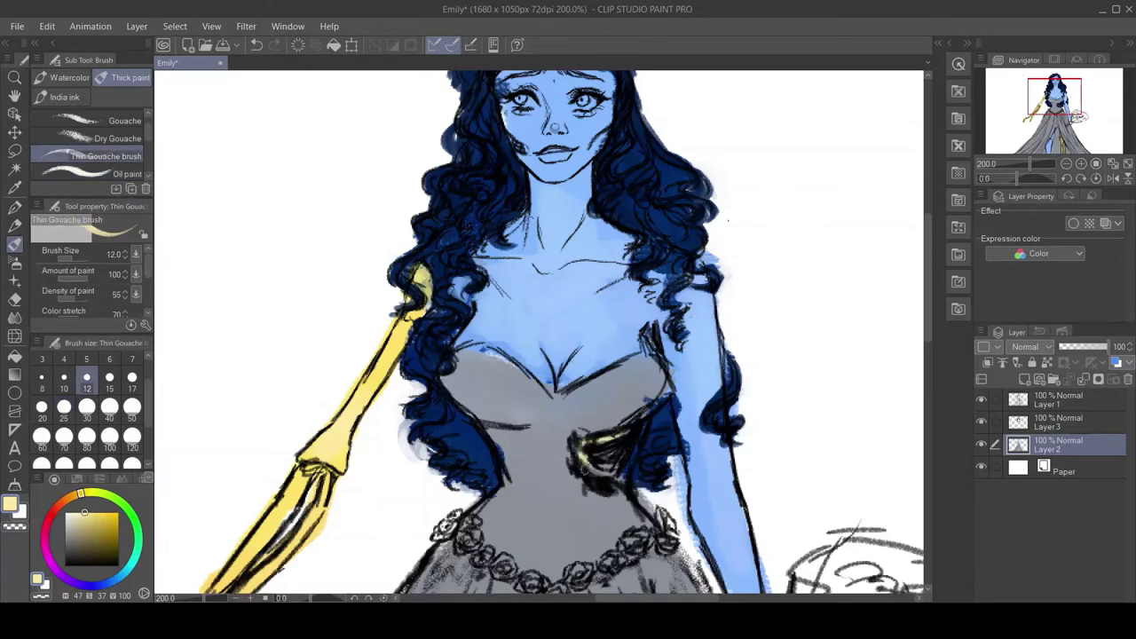
# Step: Paint darker blue shadows under the chin, at the collarbone, in the cleavage and along the arm with the Thin Gouache brush
pyautogui.keyDown('alt'); pyautogui.click(512, 248); pyautogui.keyUp('alt')
pyautogui.moveTo(546, 346); pyautogui.dragTo(572, 360)
pyautogui.click(550, 261)
pyautogui.moveTo(662, 328); pyautogui.dragTo(702, 488)
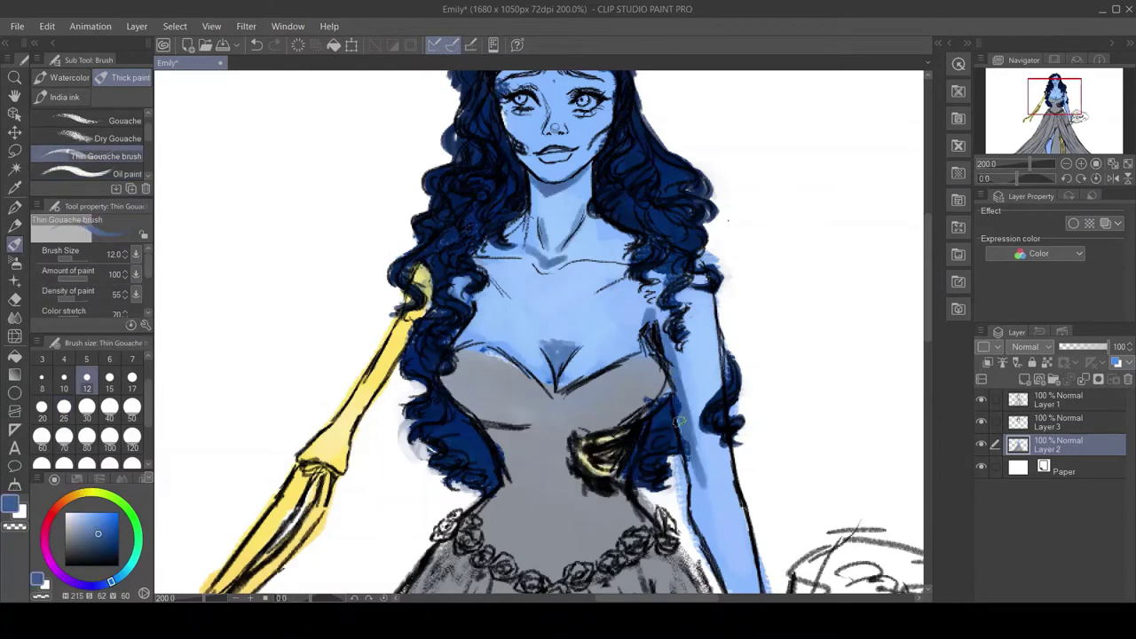
pyautogui.scroll(-3, 538, 333)
pyautogui.scroll(4, 539, 333)
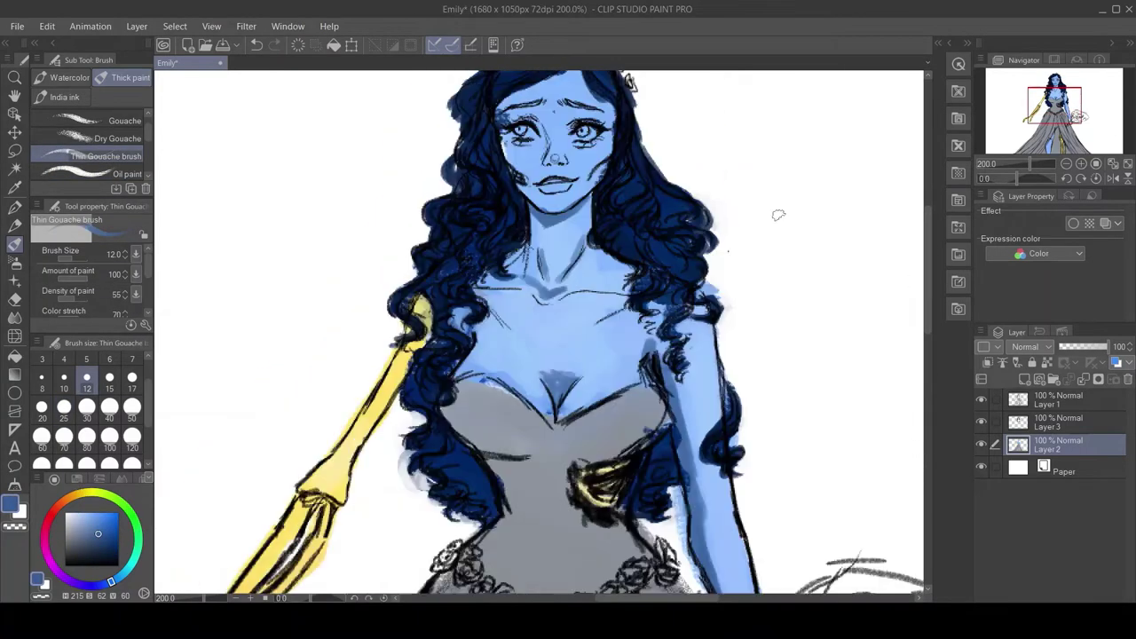
# Step: Soften the neck, chest and arm shadows and darken the bouquet-side cheek hollow with a size 10 Gouache brush
pyautogui.keyDown('alt'); pyautogui.click(555, 369); pyautogui.keyUp('alt')
pyautogui.click(111, 138)
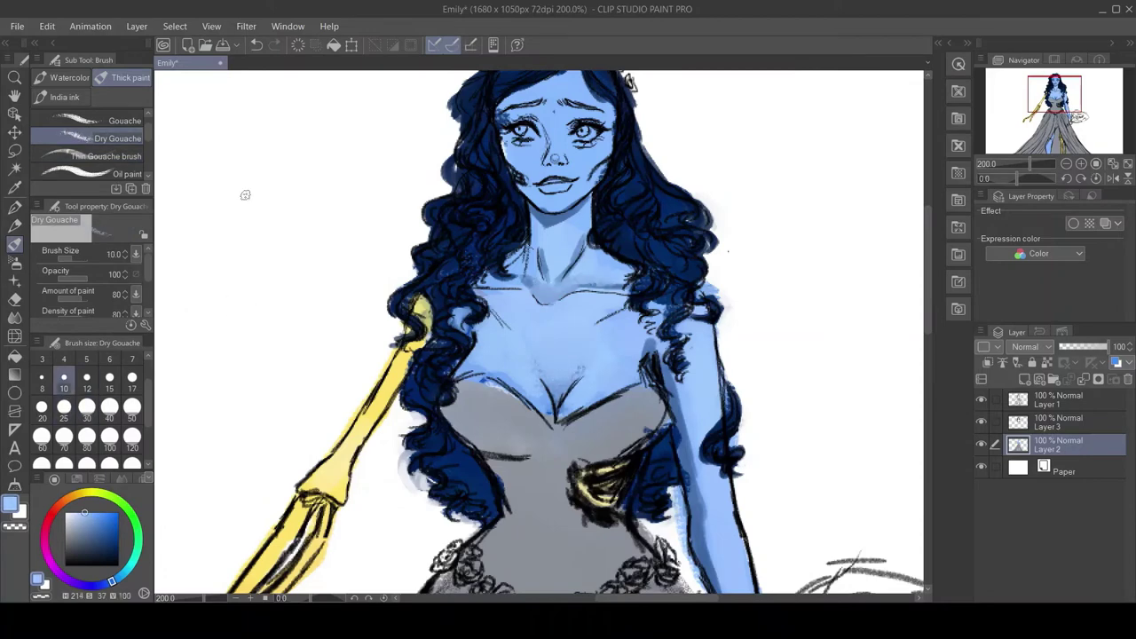
pyautogui.press(',')
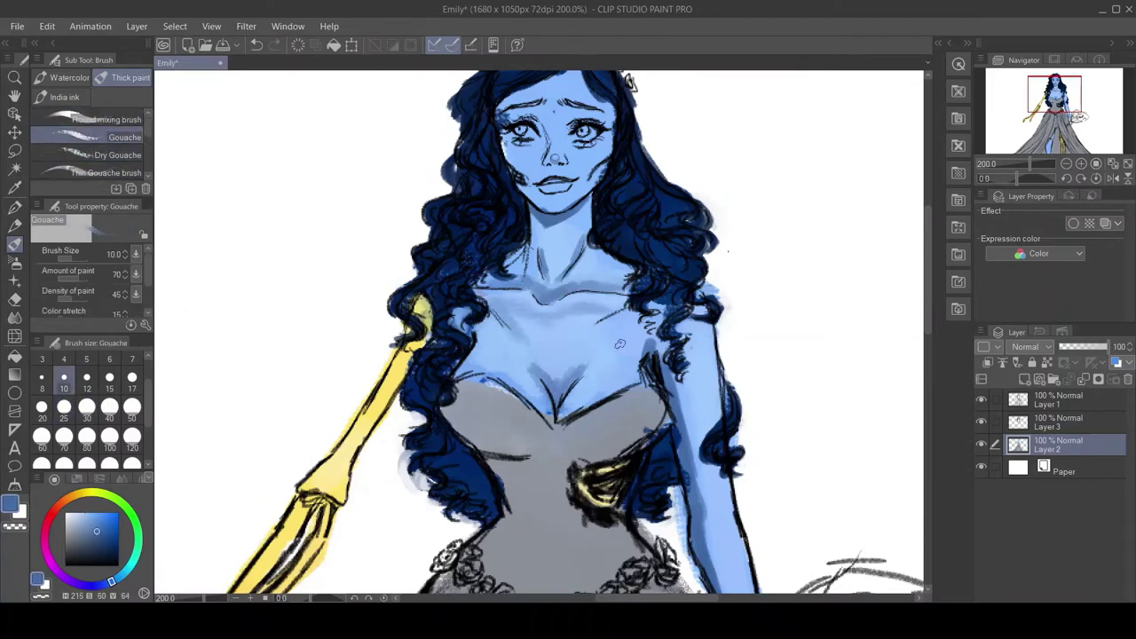
pyautogui.keyDown('alt'); pyautogui.click(684, 545); pyautogui.keyUp('alt')
pyautogui.keyDown('alt'); pyautogui.click(540, 207); pyautogui.keyUp('alt')
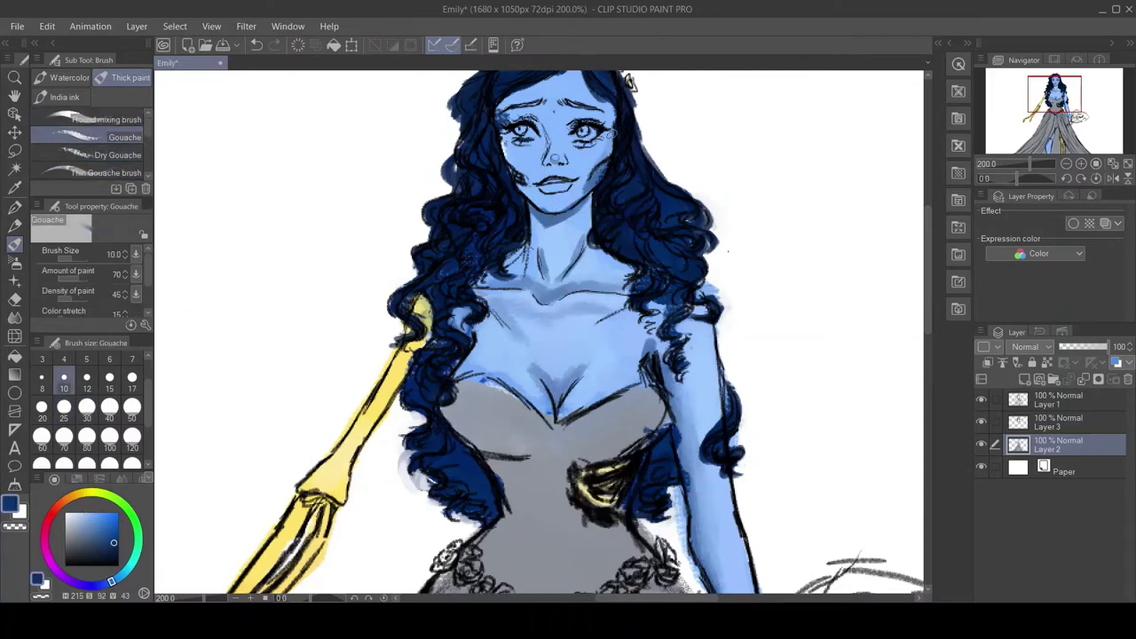
# Step: Shade the bodice with pale blue-grey highlights and darker waist and bust shadows using Gouache at sizes 30, 25 and 10
pyautogui.scroll(-5, 628, 81)
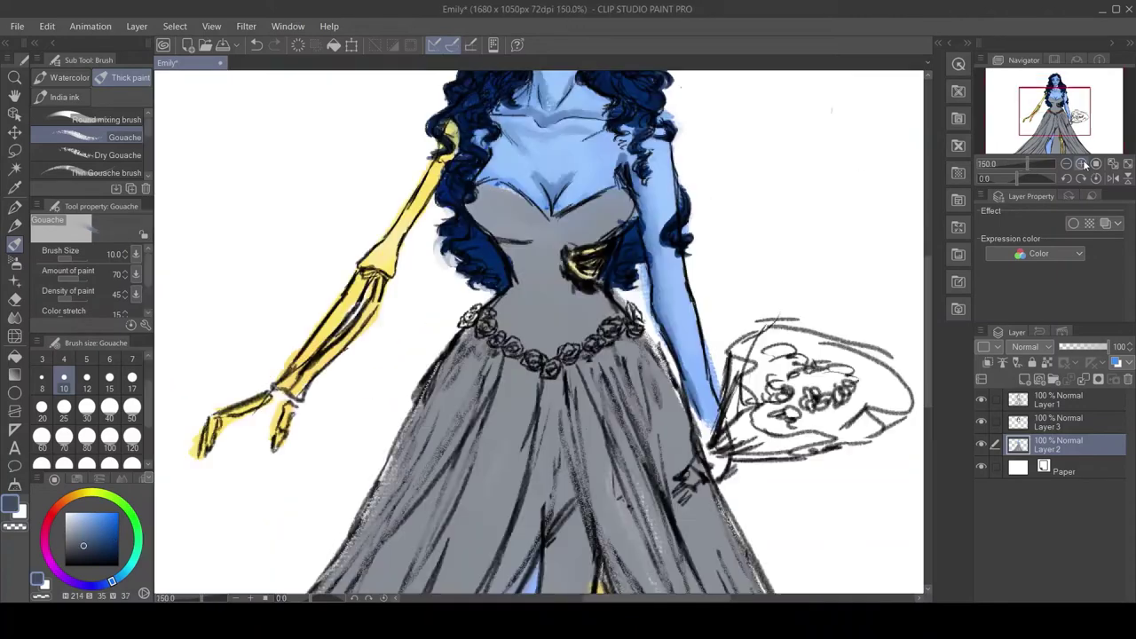
pyautogui.click(86, 407)
pyautogui.keyDown('alt'); pyautogui.click(533, 177); pyautogui.keyUp('alt')
pyautogui.moveTo(497, 178)
pyautogui.mouseDown()
pyautogui.moveTo(540, 224)
pyautogui.moveTo(568, 346)
pyautogui.mouseUp()
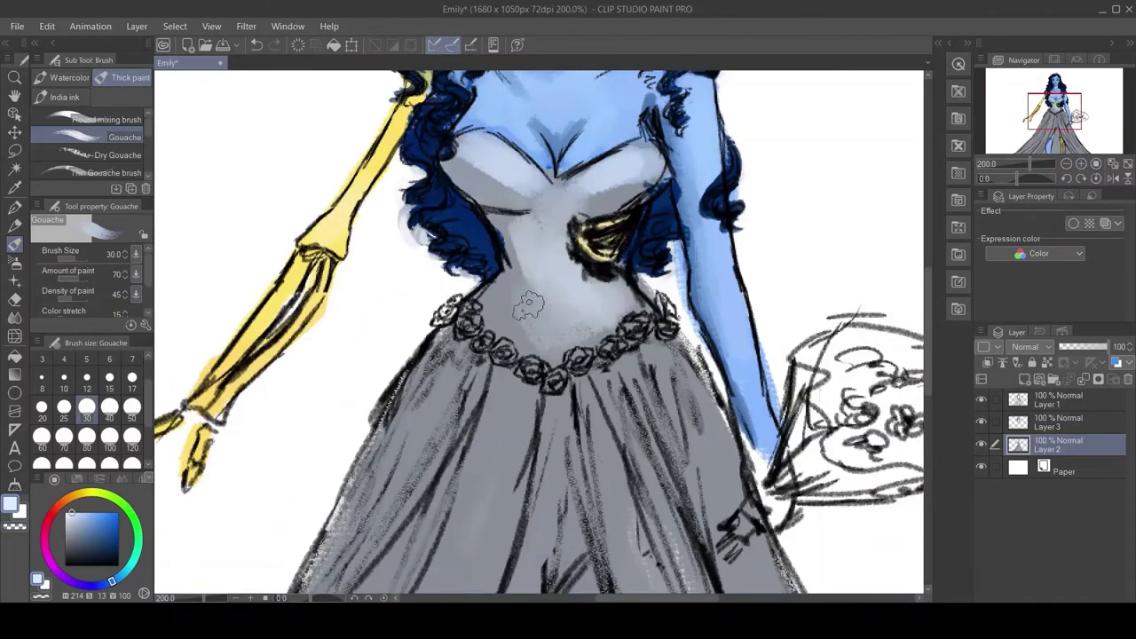
pyautogui.keyDown('alt'); pyautogui.click(515, 275); pyautogui.keyUp('alt')
pyautogui.moveTo(461, 177); pyautogui.dragTo(657, 204)
pyautogui.moveTo(515, 230); pyautogui.dragTo(533, 311)
pyautogui.click(64, 378)
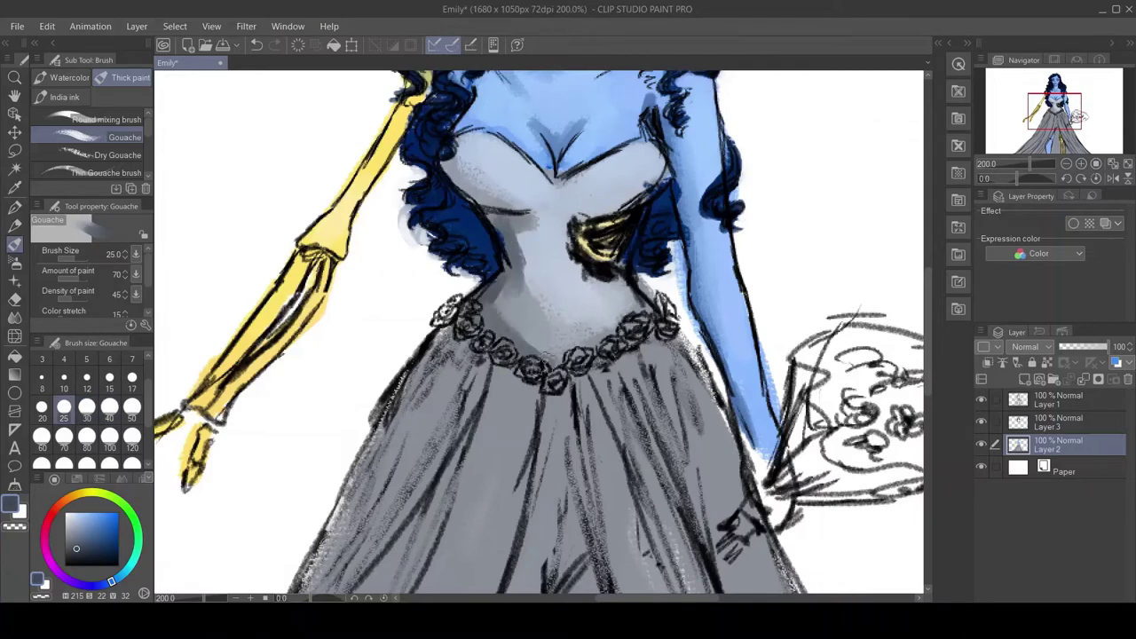
pyautogui.keyDown('alt'); pyautogui.click(540, 323); pyautogui.keyUp('alt')
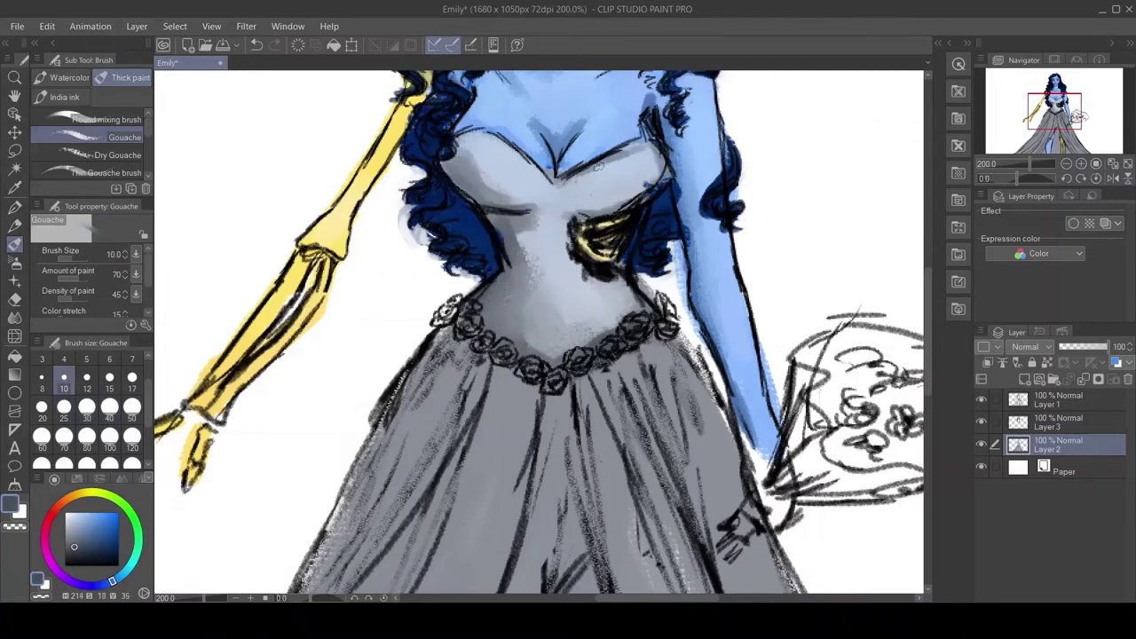
# Step: Paint pale blue highlights along the folds of the whole skirt with a size 40 Gouache brush
pyautogui.hotkey('ctrl', '0')
pyautogui.click(109, 406)
pyautogui.moveTo(577, 559); pyautogui.dragTo(674, 395)
pyautogui.moveTo(710, 564); pyautogui.dragTo(630, 435)
pyautogui.moveTo(514, 505); pyautogui.dragTo(466, 386)
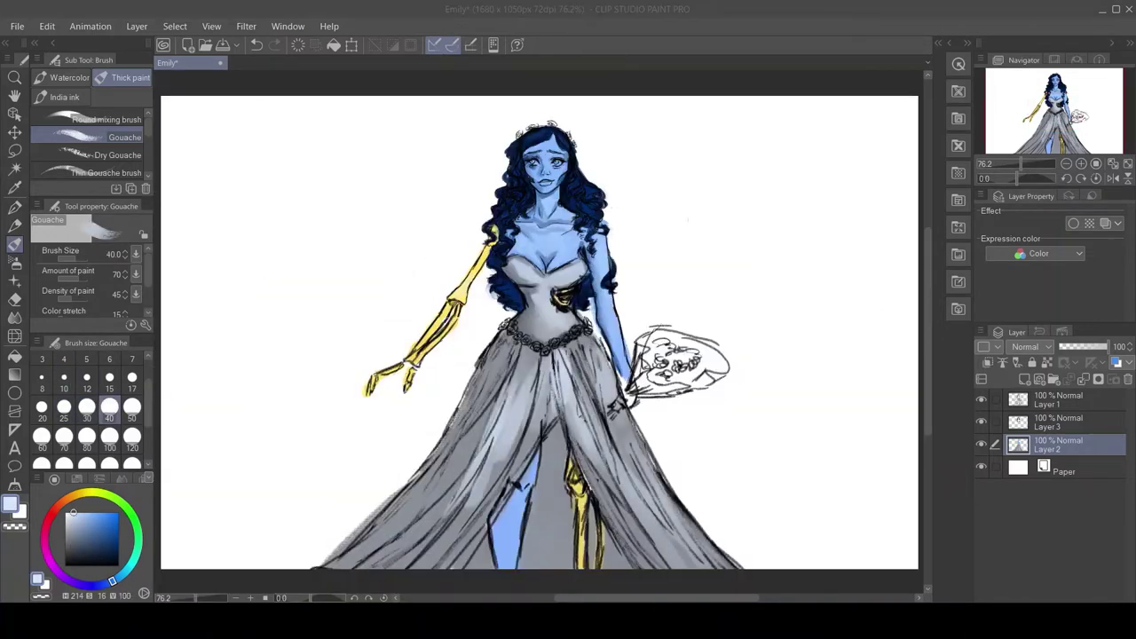
pyautogui.moveTo(594, 462); pyautogui.dragTo(488, 350)
pyautogui.moveTo(493, 514); pyautogui.dragTo(448, 430)
pyautogui.moveTo(621, 419); pyautogui.dragTo(715, 558)
pyautogui.moveTo(506, 524); pyautogui.dragTo(391, 346)
pyautogui.moveTo(541, 568); pyautogui.dragTo(417, 364)
pyautogui.moveTo(479, 568); pyautogui.dragTo(355, 431)
# Step: Darken the gown's interior behind both legs to a deep blue-grey
pyautogui.keyDown('alt'); pyautogui.click(546, 497); pyautogui.keyUp('alt')
pyautogui.moveTo(546, 444); pyautogui.dragTo(555, 568)
pyautogui.moveTo(621, 543); pyautogui.dragTo(479, 549)
pyautogui.moveTo(544, 448); pyautogui.dragTo(559, 510)
pyautogui.moveTo(533, 533)
pyautogui.mouseDown()
pyautogui.moveTo(501, 346)
pyautogui.moveTo(461, 444)
pyautogui.mouseUp()
# Step: Tint the skirt folds with muted purple patches using a size 30 Gouache brush
pyautogui.click(86, 406)
pyautogui.click(50, 516)
pyautogui.click(96, 547)
pyautogui.moveTo(444, 515); pyautogui.dragTo(373, 564)
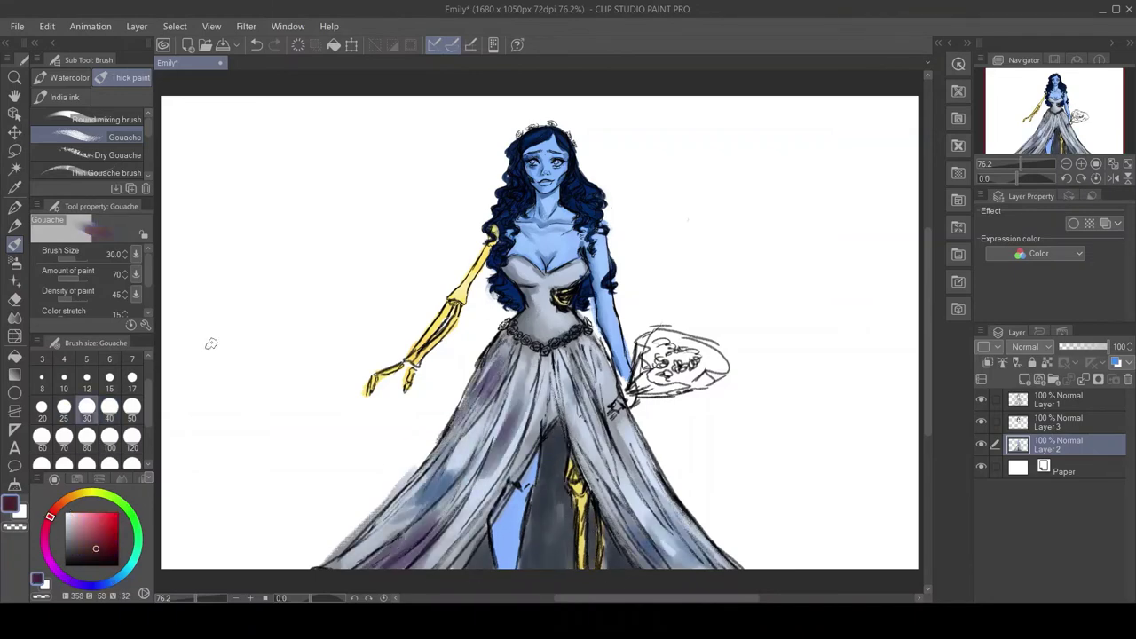
# Step: Paint a dark red bloodstain around the torso wound and trim its edges with the bodice's pale grey
pyautogui.hotkey('ctrl', '+')
pyautogui.hotkey('ctrl', '+')
pyautogui.click(64, 381)
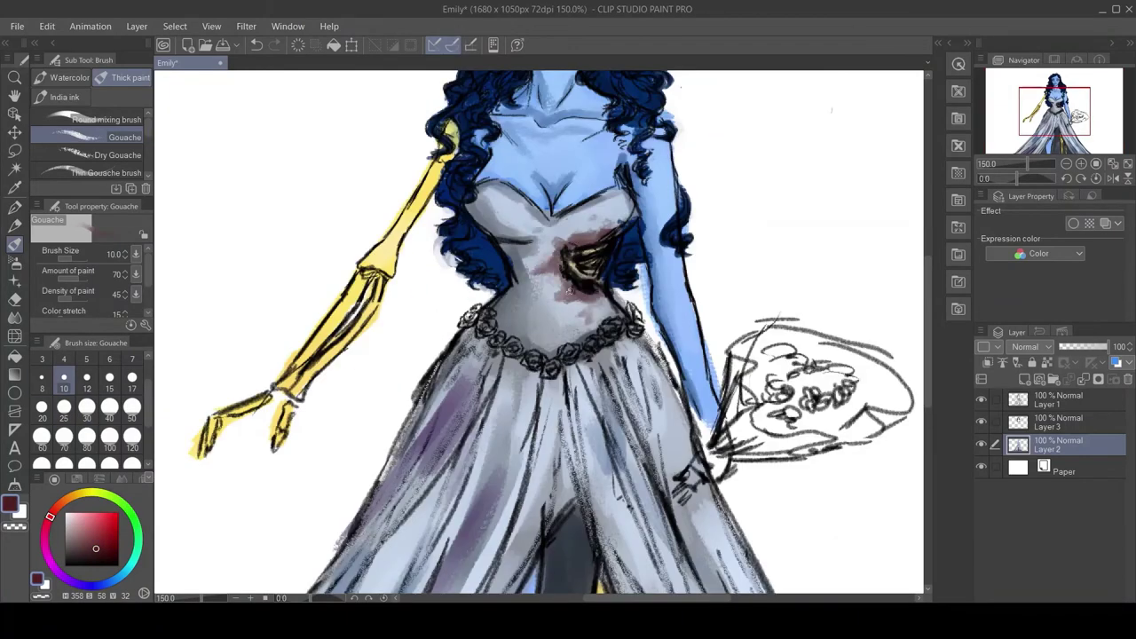
pyautogui.keyDown('alt'); pyautogui.click(484, 221); pyautogui.keyUp('alt')
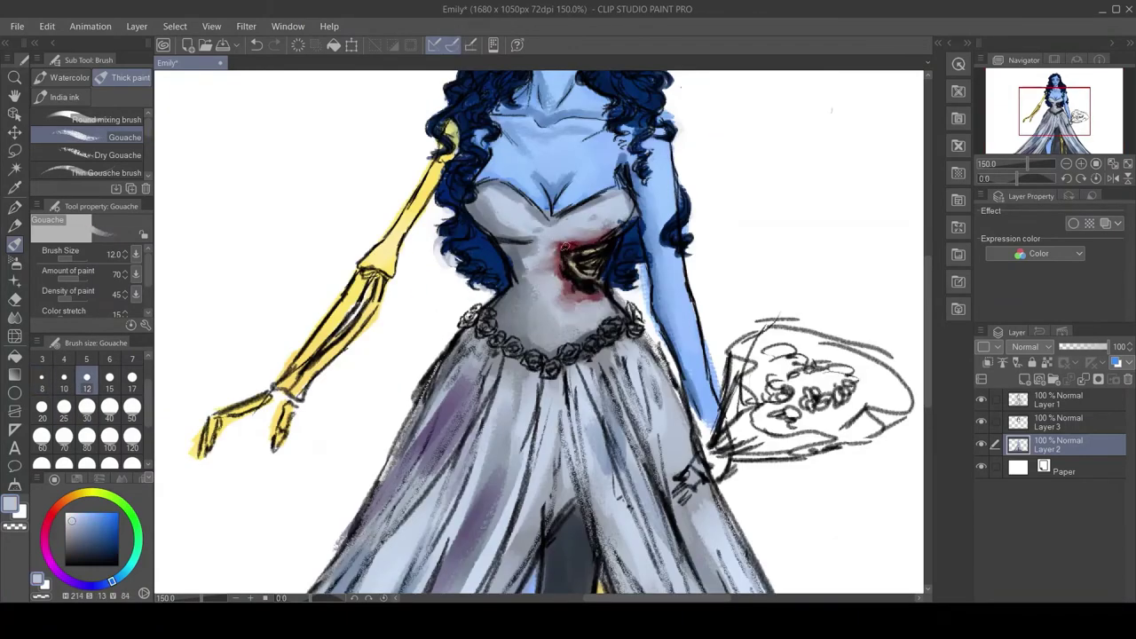
# Step: Paint grey-blue over the arm, chest and face on a new layer clipped to Layer 2 with a size 40 Gouache brush
pyautogui.hotkey('ctrl', '-')
pyautogui.hotkey('ctrl', '-')
pyautogui.click(78, 531)
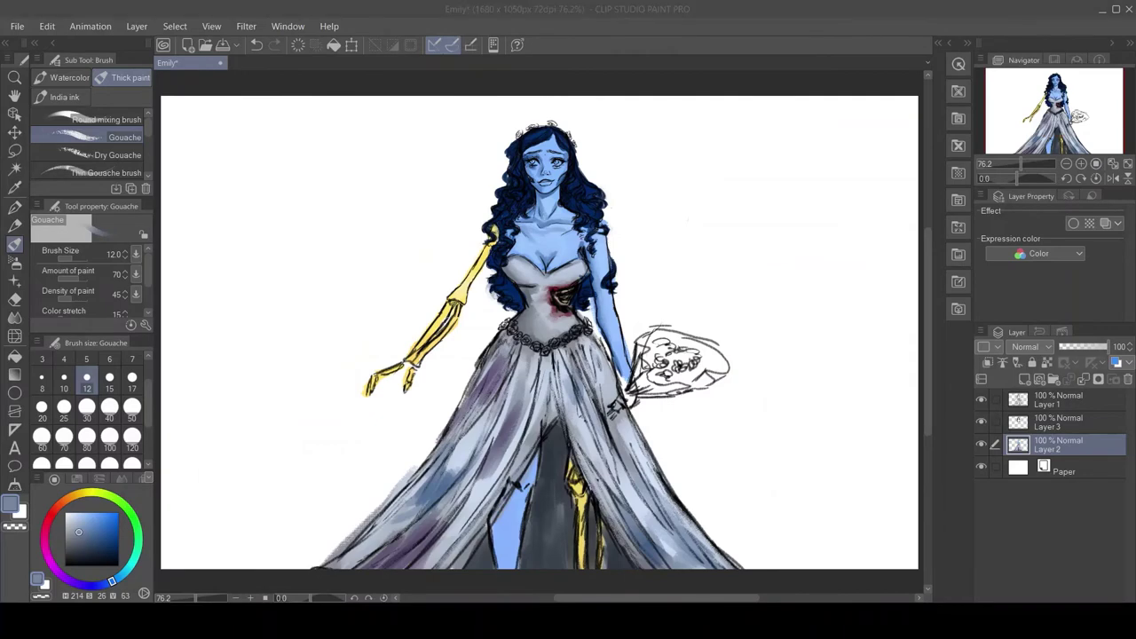
pyautogui.click(109, 407)
pyautogui.hotkey('ctrl', 'shift', 'n')
pyautogui.hotkey('ctrl', '+')
pyautogui.hotkey('ctrl', '+')
pyautogui.hotkey('ctrl', '+')
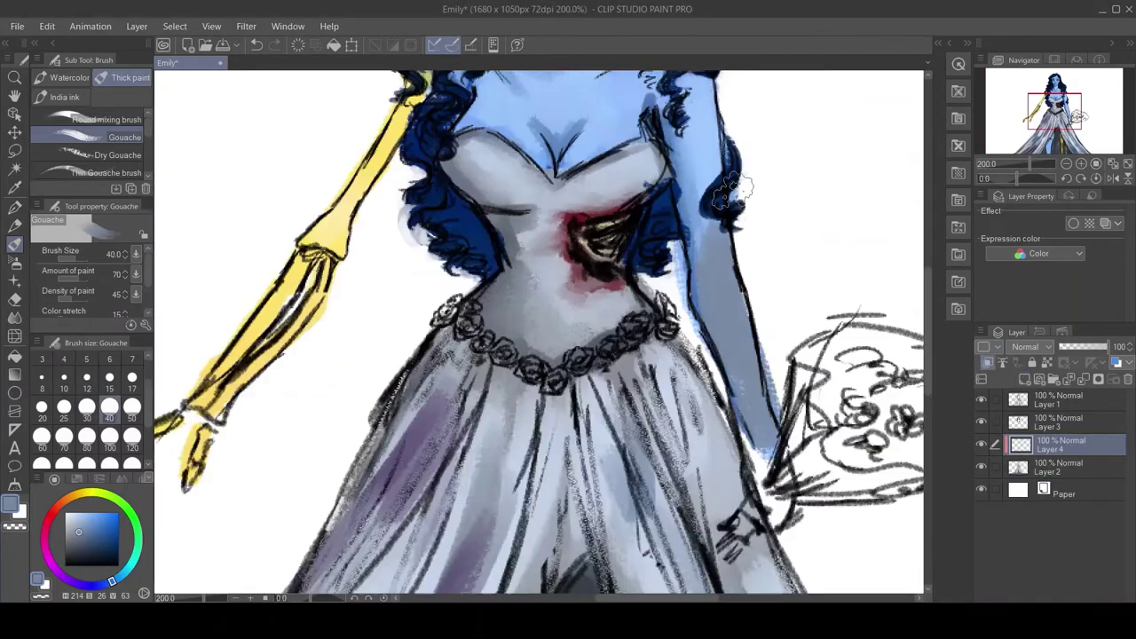
pyautogui.scroll(5, 539, 333)
# Step: Set the clipped skin layer to Color blending at 86% opacity and merge it into Layer 2
pyautogui.click(1030, 346)
pyautogui.moveTo(1107, 346); pyautogui.dragTo(1092, 346)
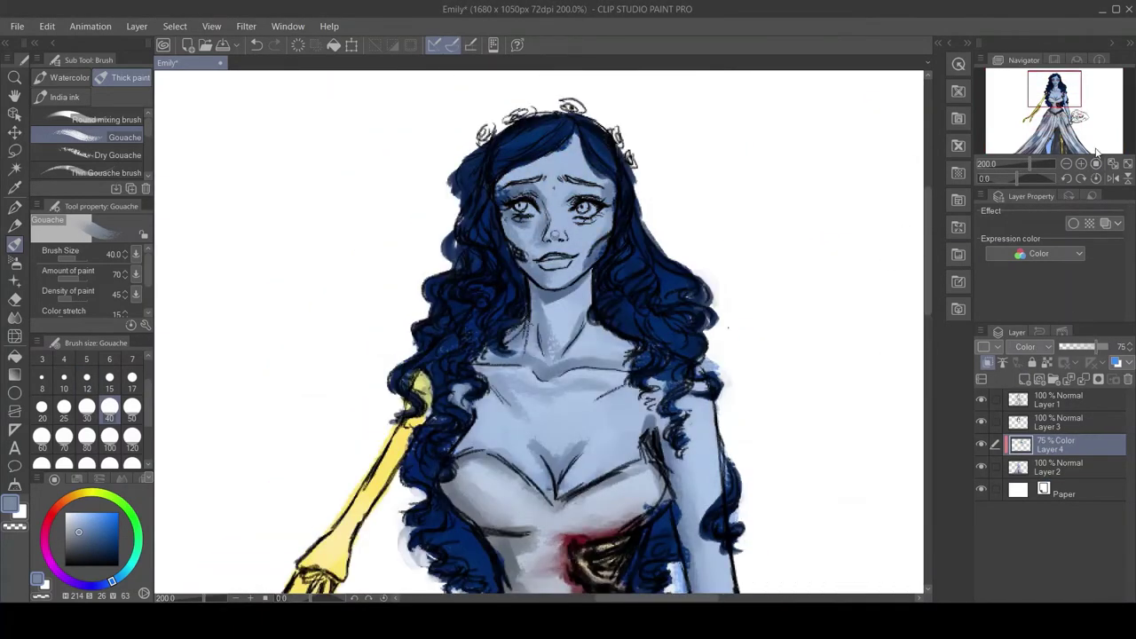
pyautogui.click(1131, 349)
pyautogui.hotkey('ctrl', '-')
pyautogui.hotkey('ctrl', '-')
pyautogui.hotkey('ctrl', '-')
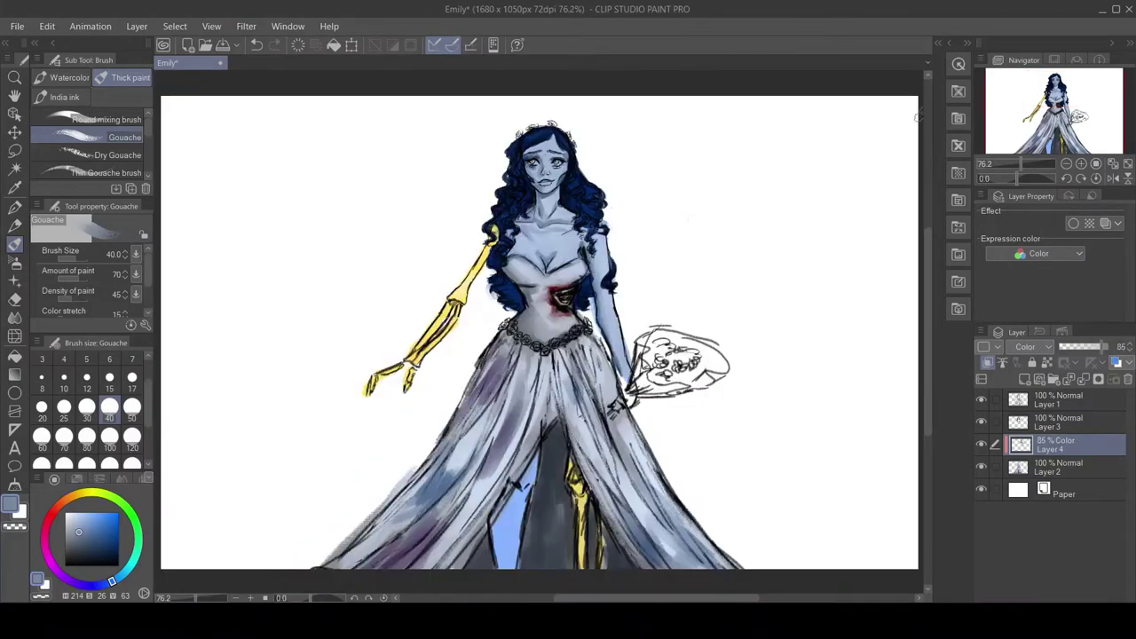
pyautogui.hotkey('ctrl', 'e')
# Step: Recolour and shade the fleshed leg in muted blue and deepen the shadow beside it with a size 25 Gouache brush
pyautogui.click(64, 407)
pyautogui.hotkey('ctrl', '+')
pyautogui.hotkey('ctrl', '+')
pyautogui.moveTo(461, 266); pyautogui.dragTo(444, 408)
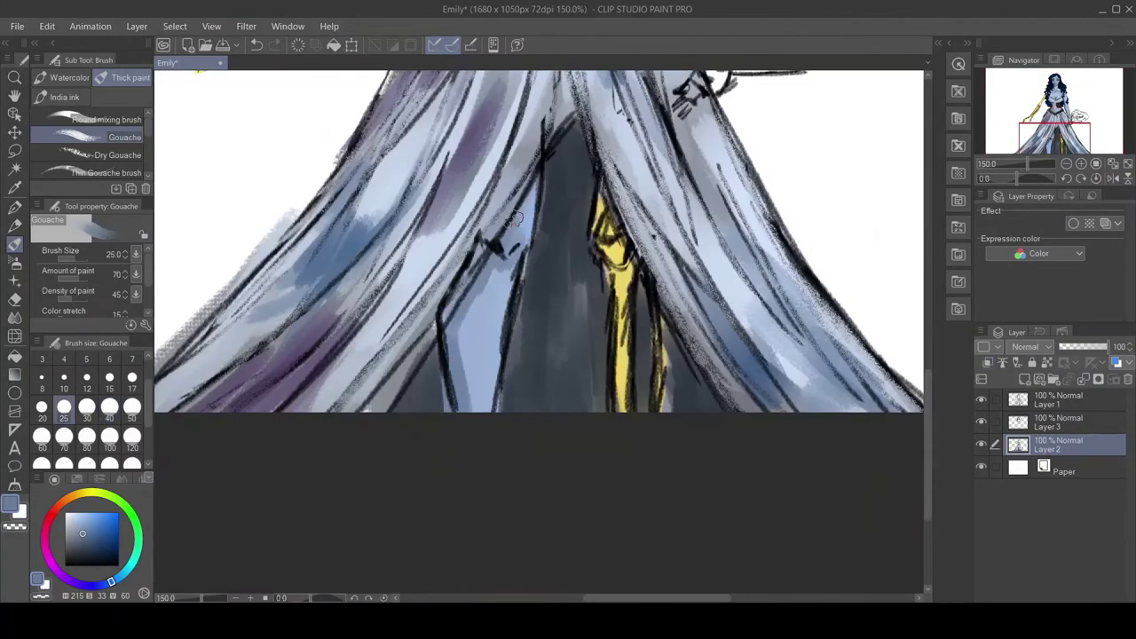
pyautogui.moveTo(524, 186)
pyautogui.mouseDown()
pyautogui.moveTo(528, 235)
pyautogui.moveTo(501, 408)
pyautogui.mouseUp()
pyautogui.moveTo(533, 248); pyautogui.dragTo(590, 355)
pyautogui.hotkey('ctrl', '-')
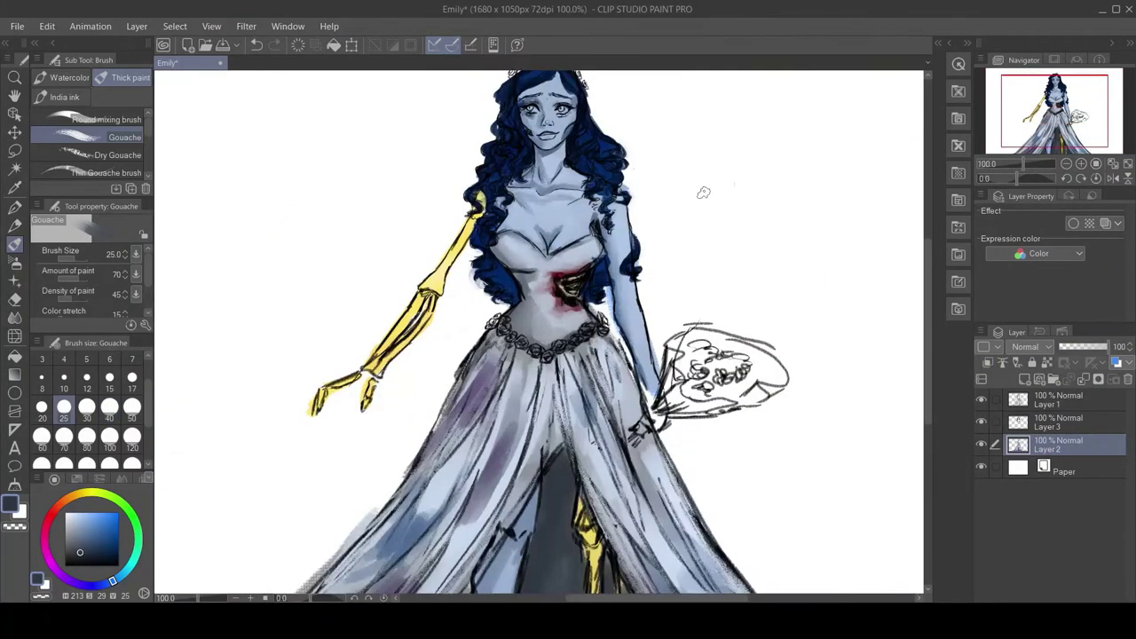
# Step: Touch up the blue skin shading on the chest along the bodice neckline with a size 12 Gouache brush
pyautogui.hotkey('ctrl', '+')
pyautogui.moveTo(544, 158); pyautogui.dragTo(591, 190)
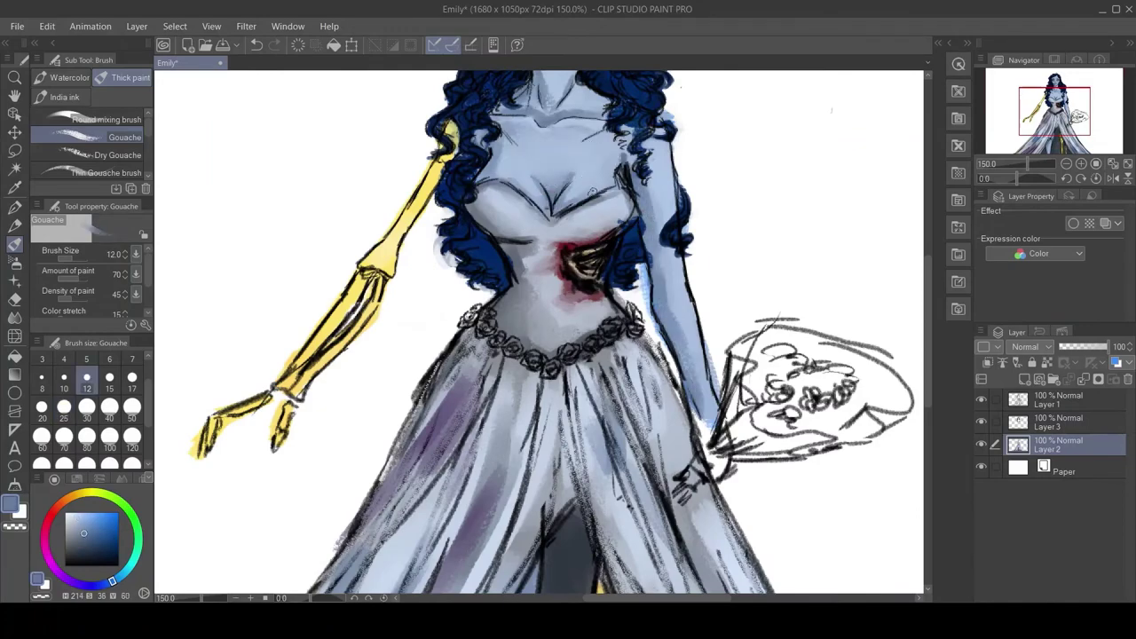
pyautogui.press('e')
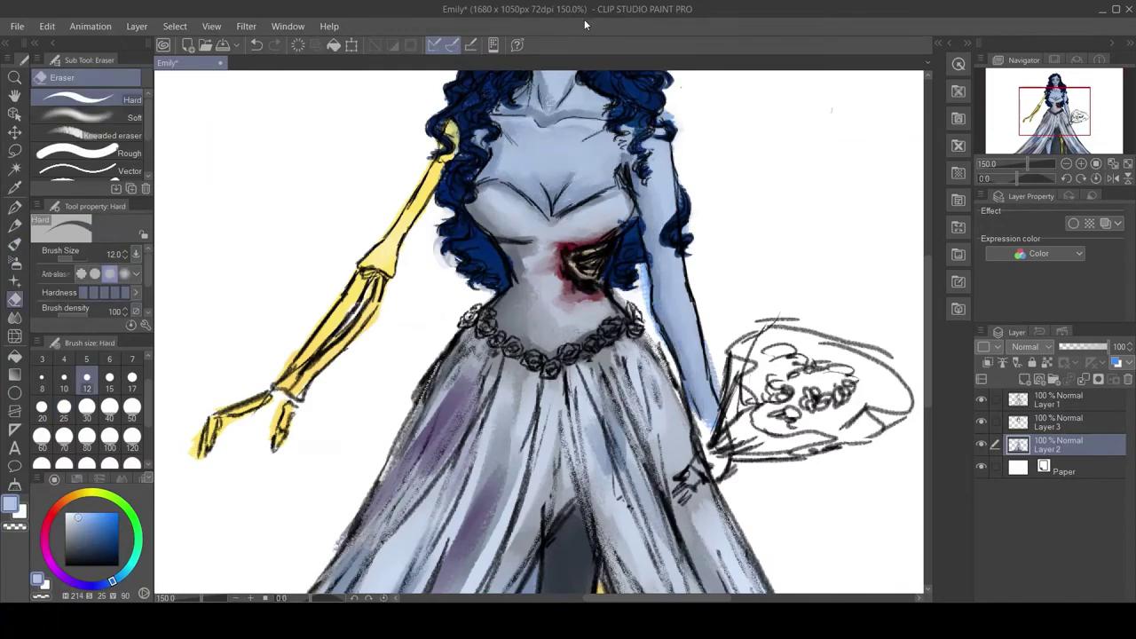
# Step: Paint violet eyeshadow, lips and cheek shadows, brown irises and pale eye whites on the face with the Thin Gouache brush
pyautogui.scroll(-3, 645, 287)
pyautogui.scroll(6, 470, 136)
pyautogui.click(67, 581)
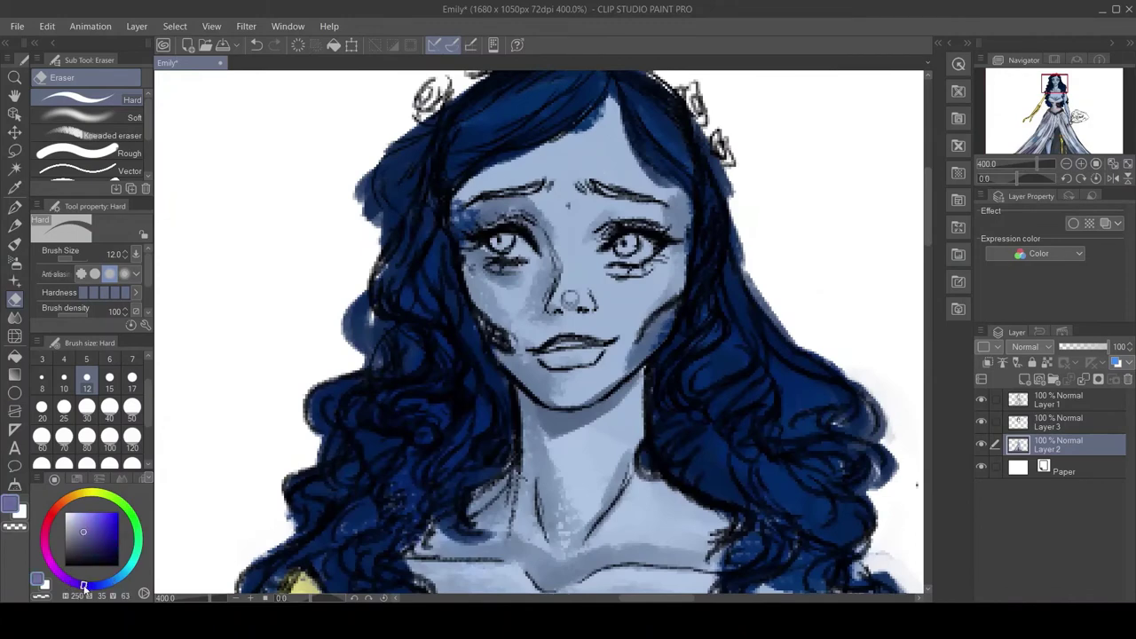
pyautogui.press('b')
pyautogui.click(117, 552)
pyautogui.moveTo(541, 351); pyautogui.dragTo(595, 357)
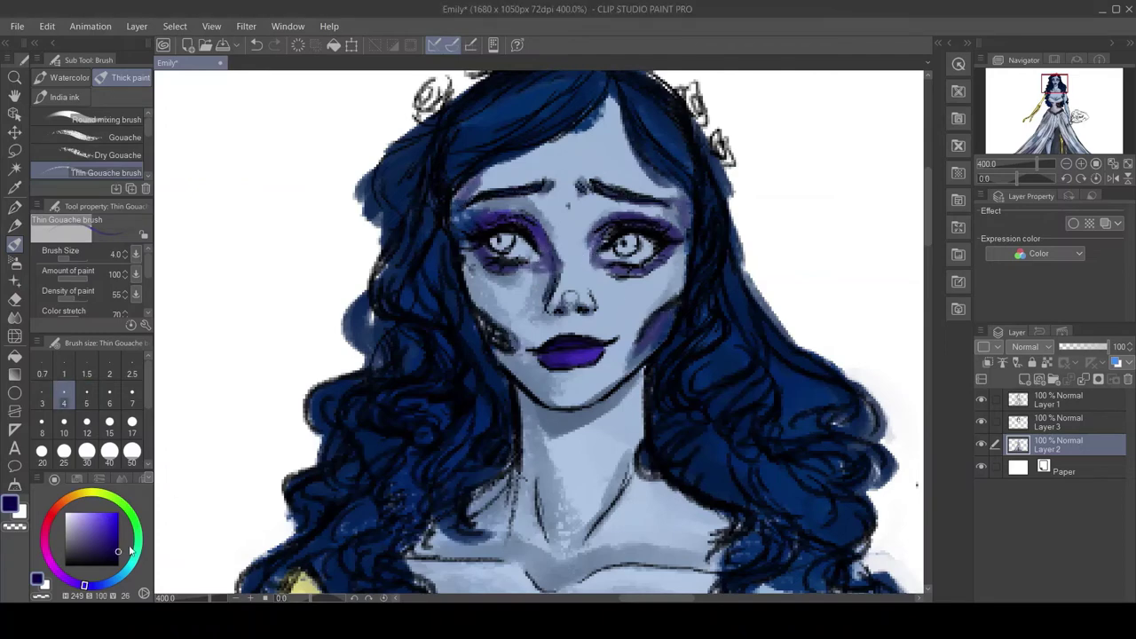
pyautogui.keyDown('alt'); pyautogui.click(626, 243); pyautogui.keyUp('alt')
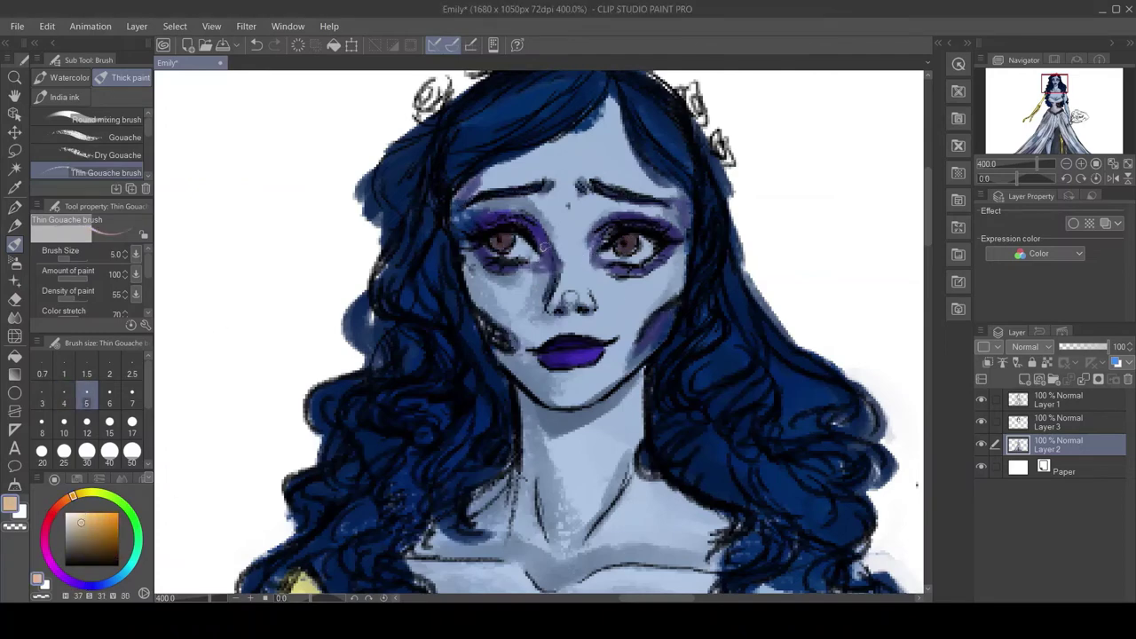
pyautogui.keyDown('alt'); pyautogui.click(627, 243); pyautogui.keyUp('alt')
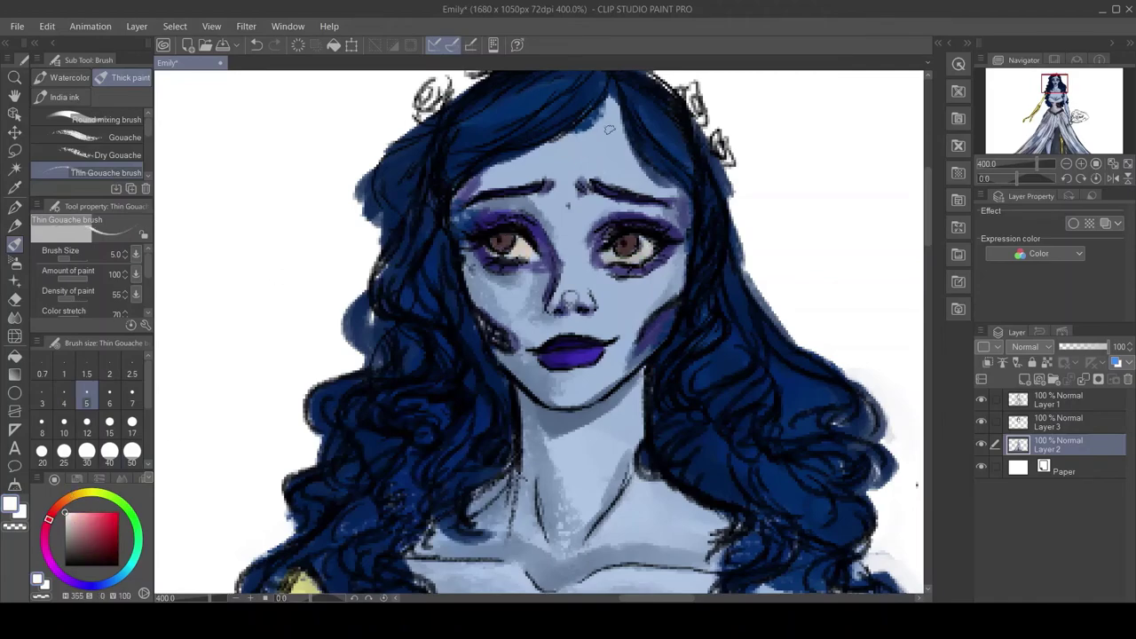
# Step: Trim the outer edges of the hair on Layer 3 with a size 5 Thin Gouache brush in transparent colour
pyautogui.hotkey('alt', ']')
pyautogui.moveTo(381, 177); pyautogui.dragTo(350, 346)
pyautogui.scroll(5, 355, 346)
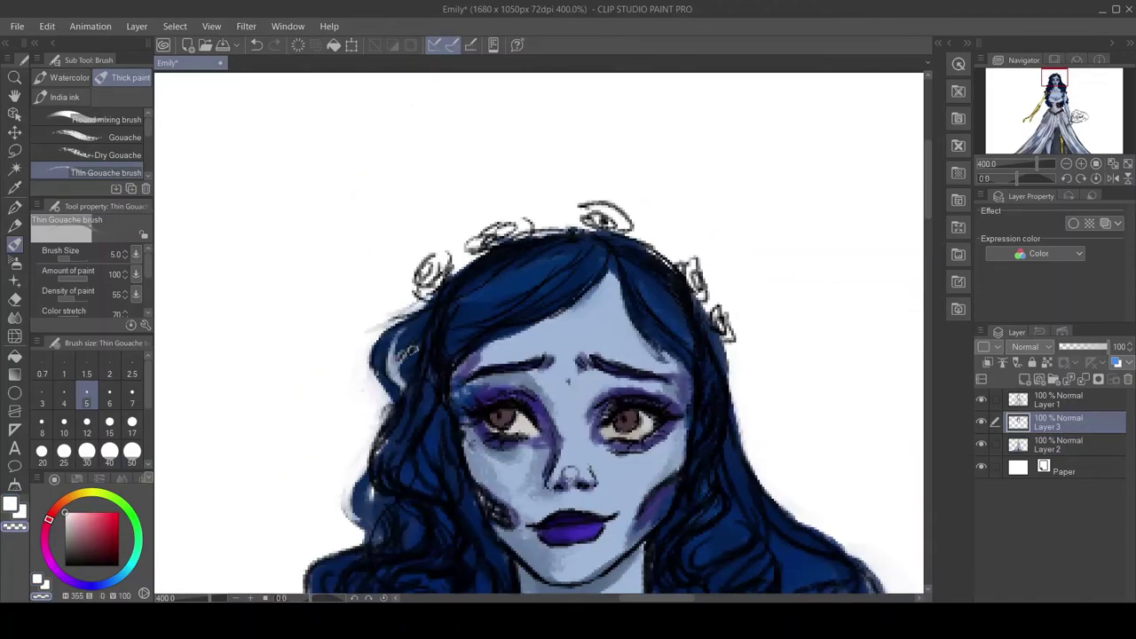
pyautogui.scroll(-5, 404, 350)
pyautogui.scroll(5, 622, 266)
# Step: Soften the cheek and eye shadows with sampled blues using size 12 and 10 Gouache, and merge Layer 3 into Layer 2
pyautogui.keyDown('alt'); pyautogui.click(664, 258); pyautogui.keyUp('alt')
pyautogui.hotkey('ctrl', 'shift', 'b')
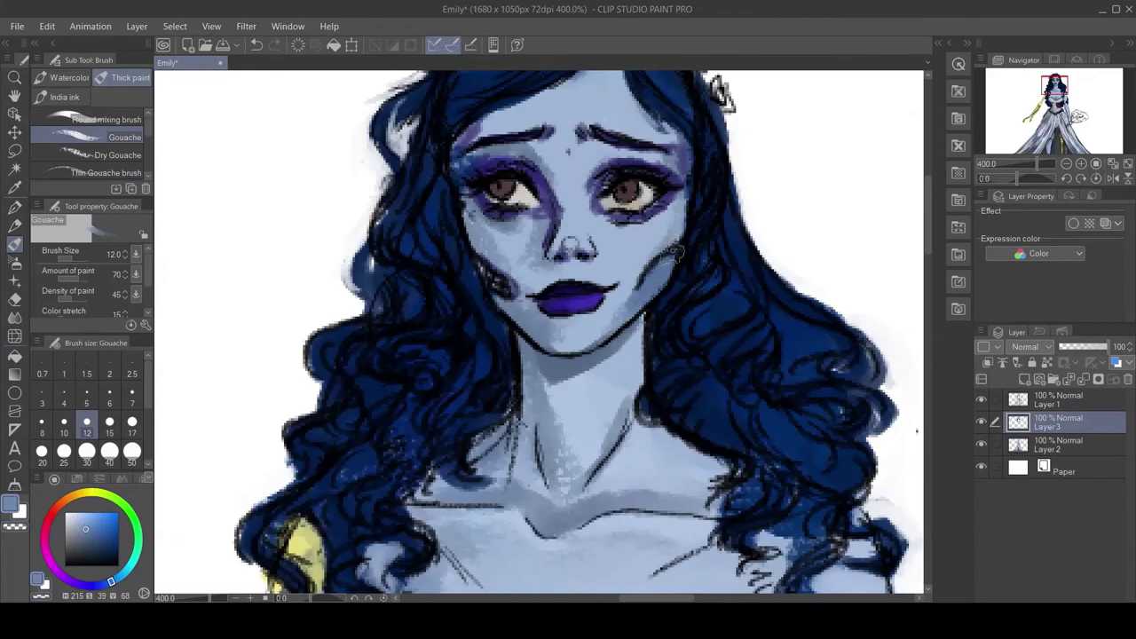
pyautogui.keyDown('alt'); pyautogui.click(494, 225); pyautogui.keyUp('alt')
pyautogui.moveTo(513, 218); pyautogui.dragTo(492, 226)
pyautogui.keyDown('alt'); pyautogui.click(615, 175); pyautogui.keyUp('alt')
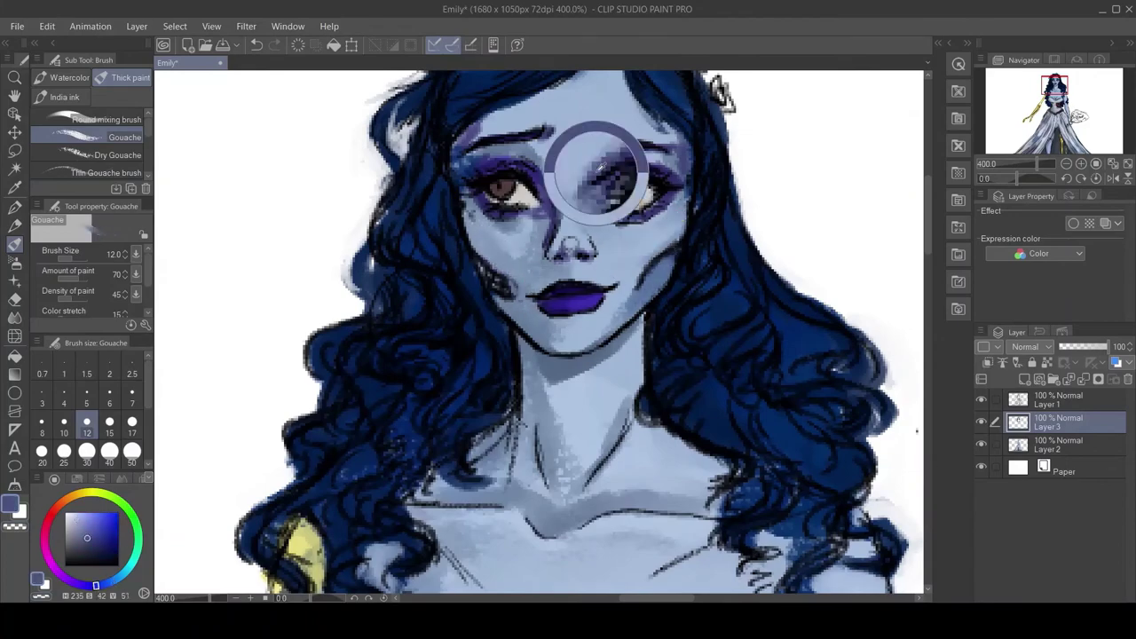
pyautogui.press('[')
pyautogui.moveTo(586, 182); pyautogui.dragTo(622, 200)
pyautogui.hotkey('ctrl', 'e')
pyautogui.hotkey('ctrl', '0')
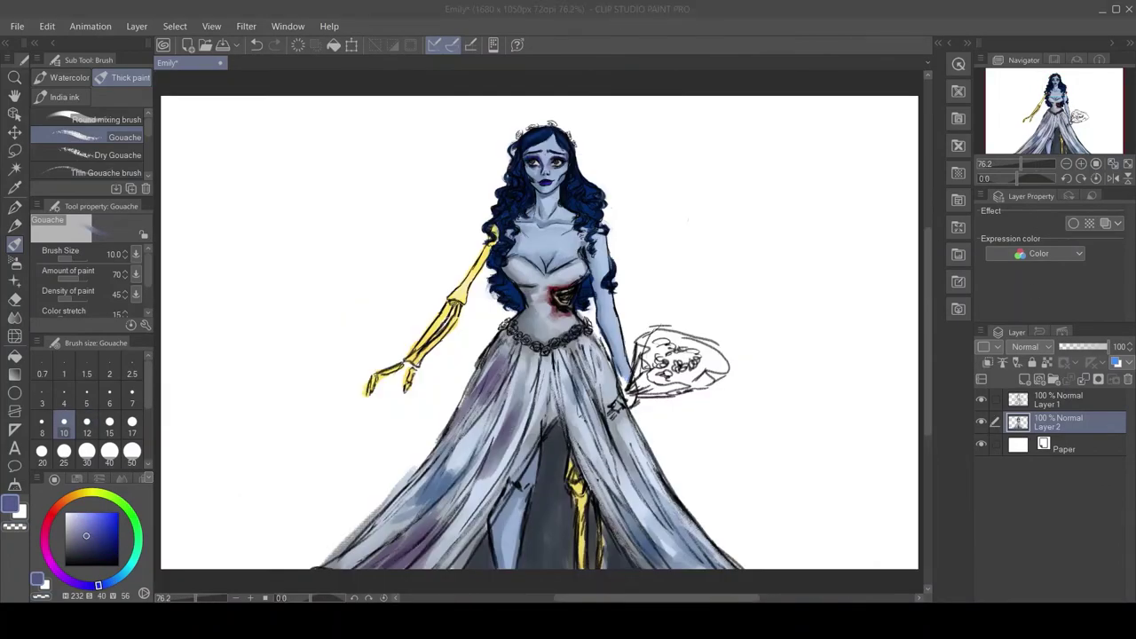
# Step: Paint the bouquet's wrapping and the ribbon below the hand dark purple with a size 15 Gouache brush
pyautogui.scroll(2, 541, 329)
pyautogui.press(']')
pyautogui.press(']')
pyautogui.moveTo(739, 387)
pyautogui.mouseDown()
pyautogui.moveTo(723, 443)
pyautogui.moveTo(804, 448)
pyautogui.moveTo(732, 441)
pyautogui.moveTo(888, 421)
pyautogui.mouseUp()
pyautogui.moveTo(737, 342); pyautogui.dragTo(859, 436)
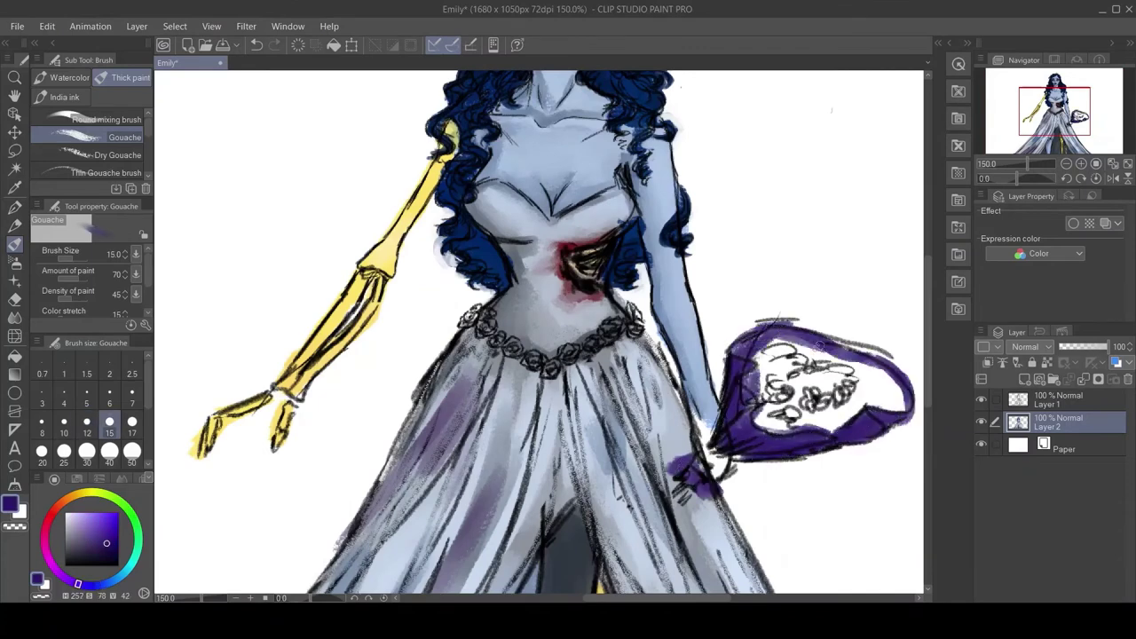
# Step: Fill the bouquet's centre with dark blue and teal, and paint the holding hand in the arm's pale blue
pyautogui.click(127, 569)
pyautogui.moveTo(763, 417); pyautogui.dragTo(803, 403)
pyautogui.moveTo(754, 355); pyautogui.dragTo(843, 390)
pyautogui.moveTo(790, 364); pyautogui.dragTo(879, 412)
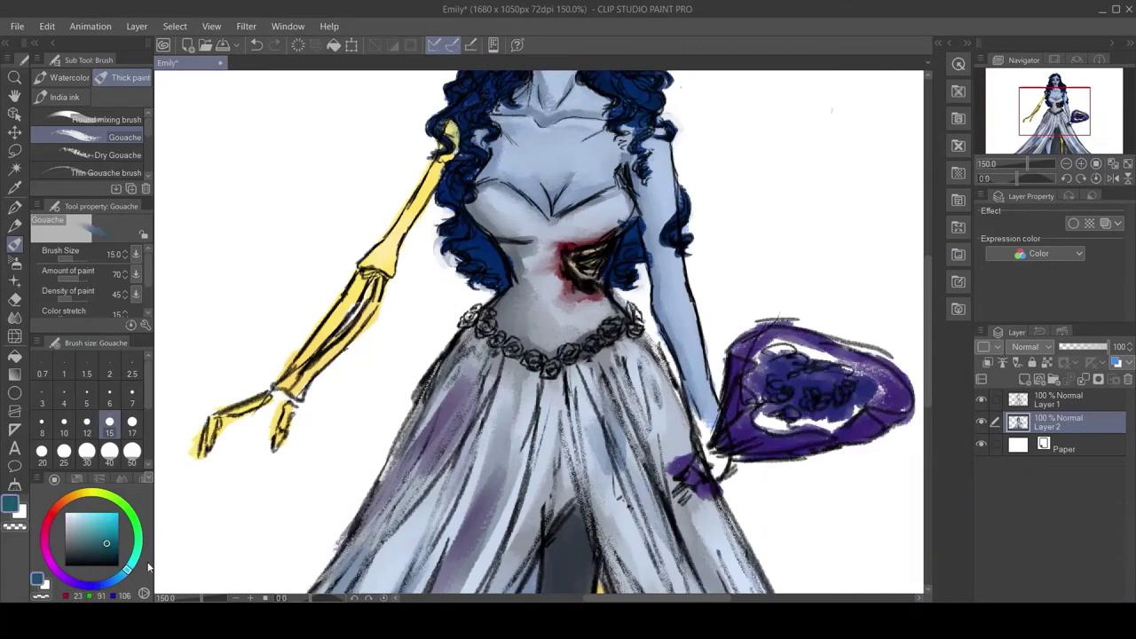
pyautogui.moveTo(759, 417); pyautogui.dragTo(856, 432)
pyautogui.keyDown('alt'); pyautogui.click(669, 302); pyautogui.keyUp('alt')
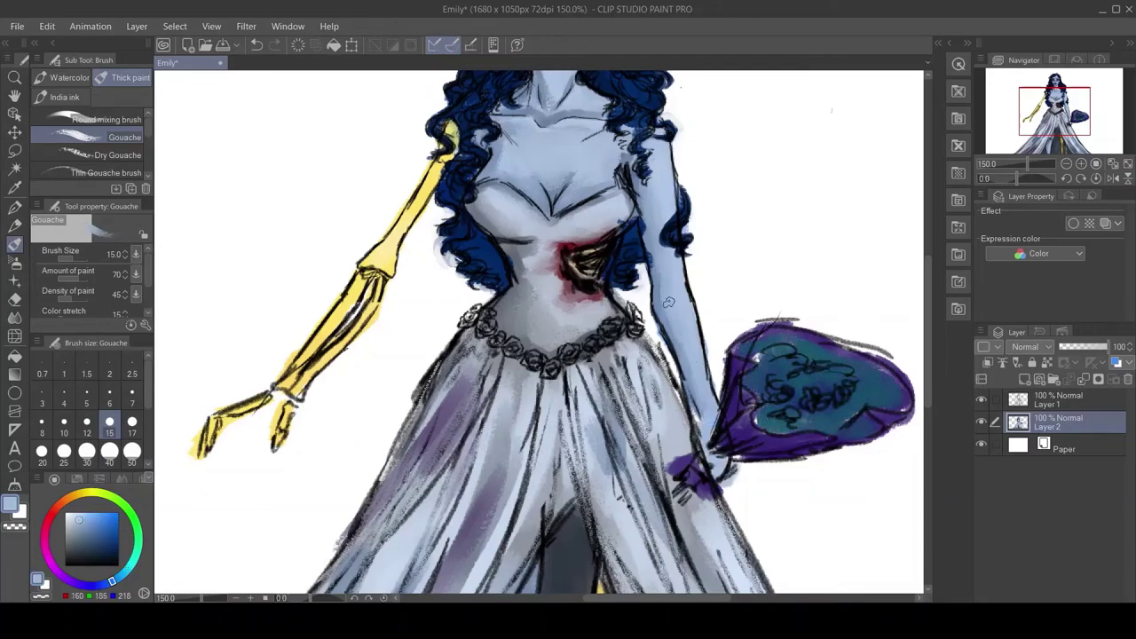
pyautogui.hotkey('ctrl', '0')
pyautogui.hotkey('ctrl', 'z')
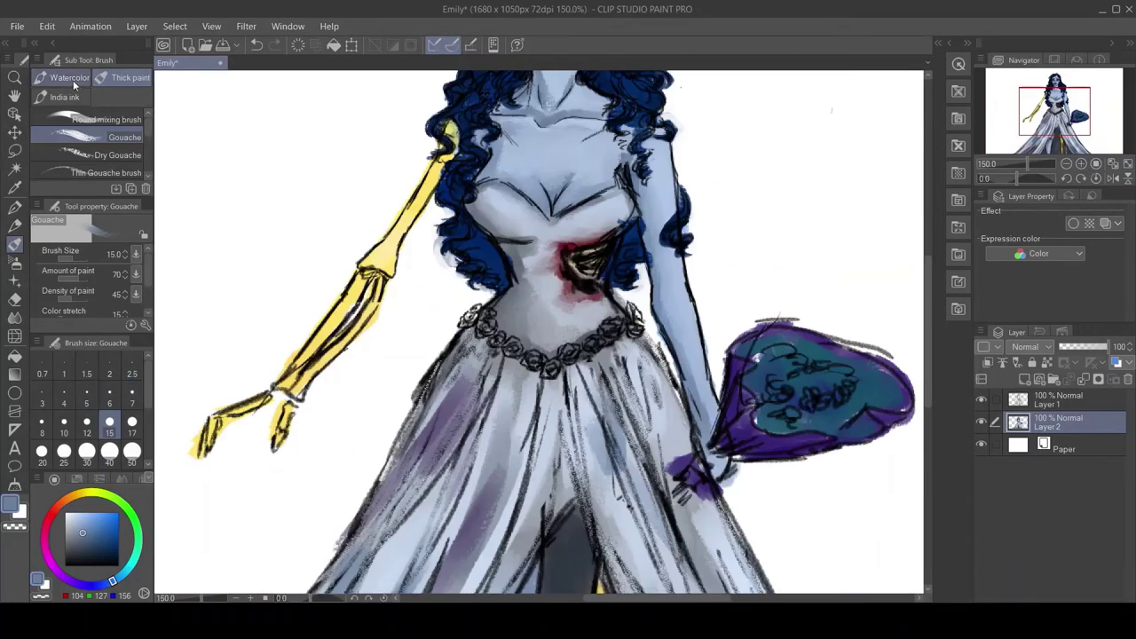
# Step: Spatter dark red drops around the torso wound on a new layer with a size 300 Bloodstain brush, undoing the excess drops
pyautogui.click(14, 280)
pyautogui.hotkey('ctrl', 'shift', 'n')
pyautogui.click(53, 511)
pyautogui.click(118, 558)
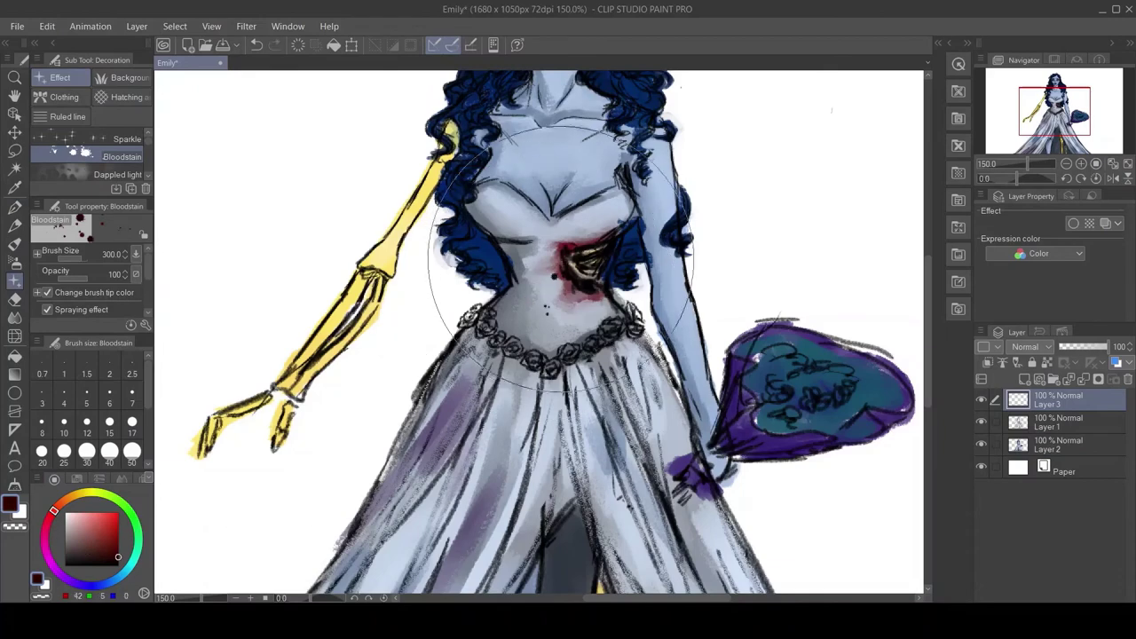
pyautogui.moveTo(561, 257)
pyautogui.mouseDown()
pyautogui.moveTo(622, 390)
pyautogui.moveTo(461, 435)
pyautogui.moveTo(657, 187)
pyautogui.moveTo(622, 208)
pyautogui.mouseUp()
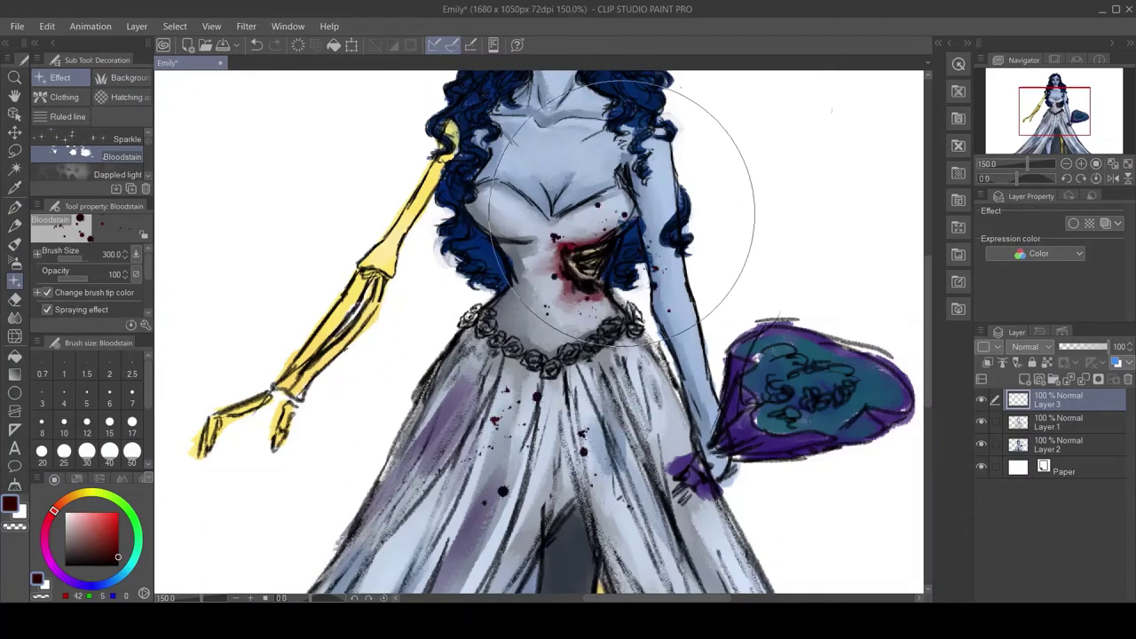
pyautogui.hotkey('ctrl', 'z')
pyautogui.hotkey('ctrl', 'z')
# Step: Fill the bouquet with white roses outlined in dark purple using the Rose decoration brush at size 30
pyautogui.scroll(-2, 89, 157)
pyautogui.click(132, 156)
pyautogui.click(95, 586)
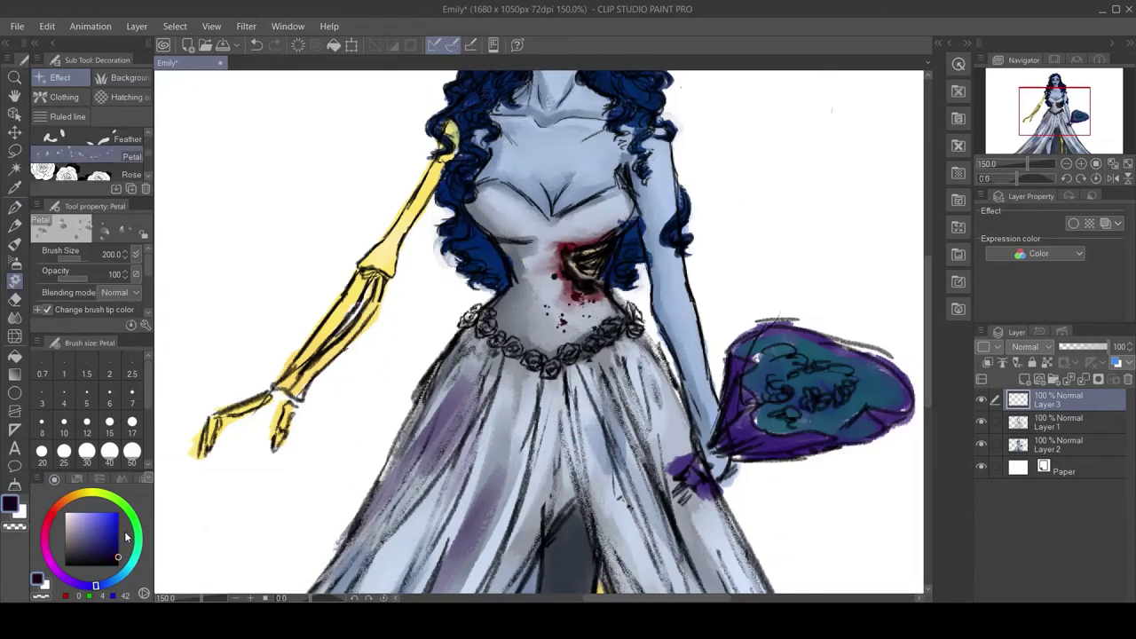
pyautogui.click(132, 174)
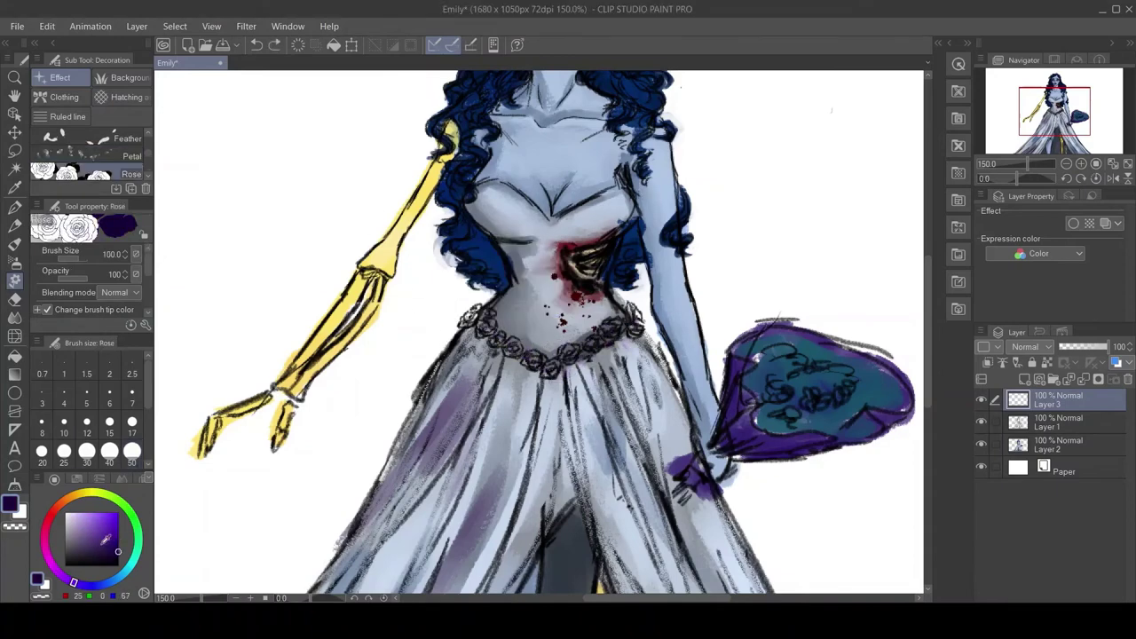
pyautogui.click(103, 546)
pyautogui.scroll(-2, 88, 157)
pyautogui.click(87, 450)
pyautogui.scroll(2, 772, 401)
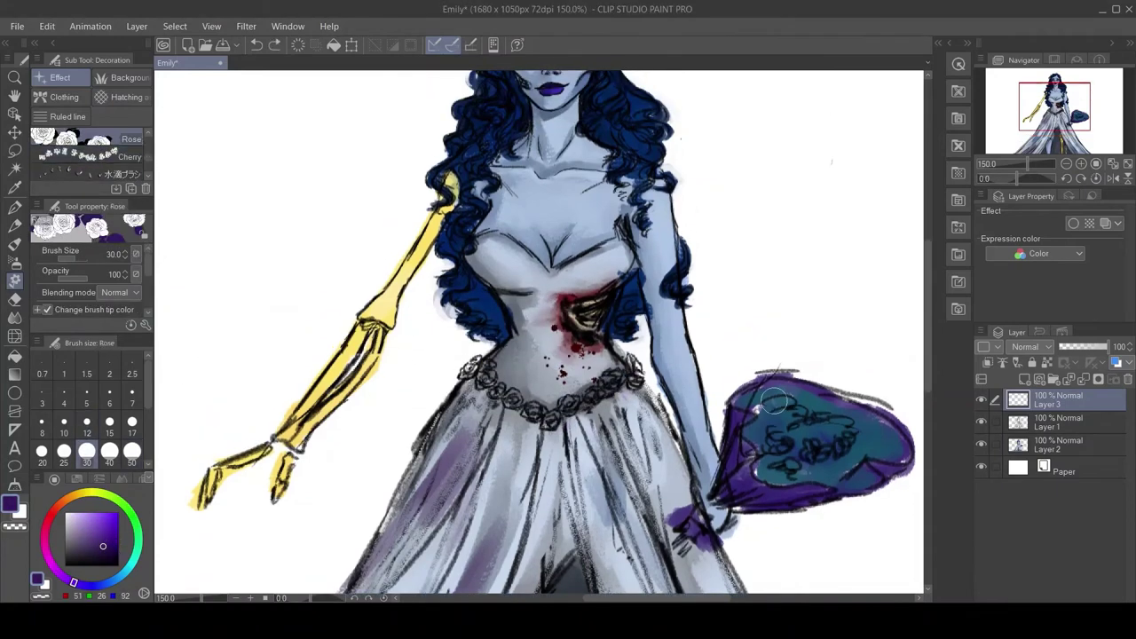
pyautogui.moveTo(772, 402); pyautogui.dragTo(852, 444)
# Step: Try a dark purple size 12 lace trim along the bodice's neckline
pyautogui.click(64, 97)
pyautogui.click(88, 173)
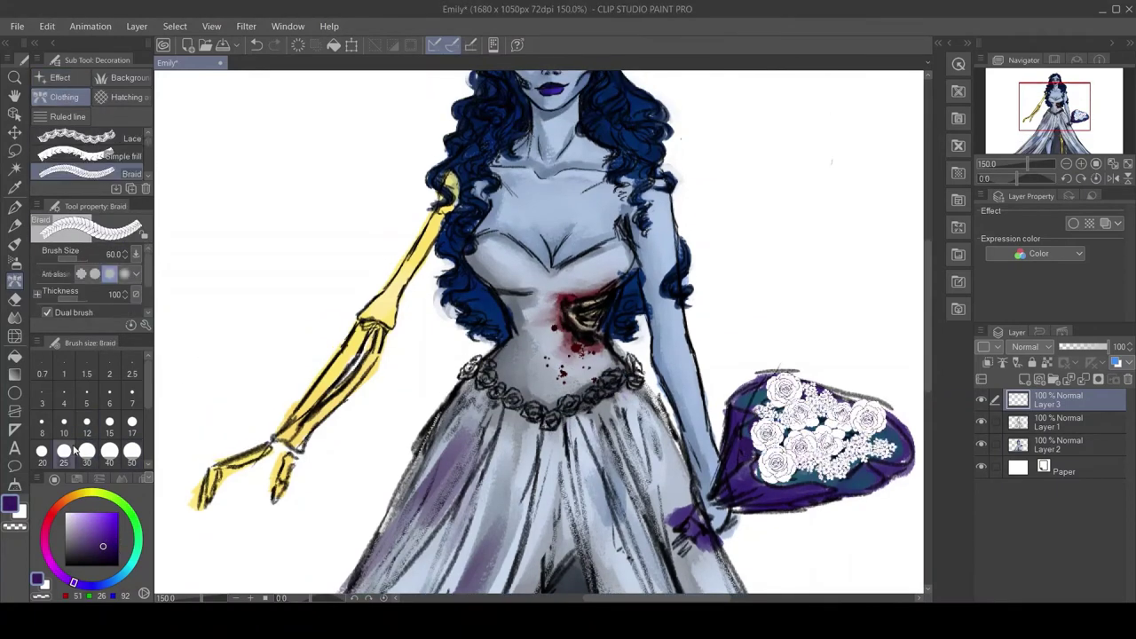
pyautogui.click(77, 137)
pyautogui.scroll(3, 568, 266)
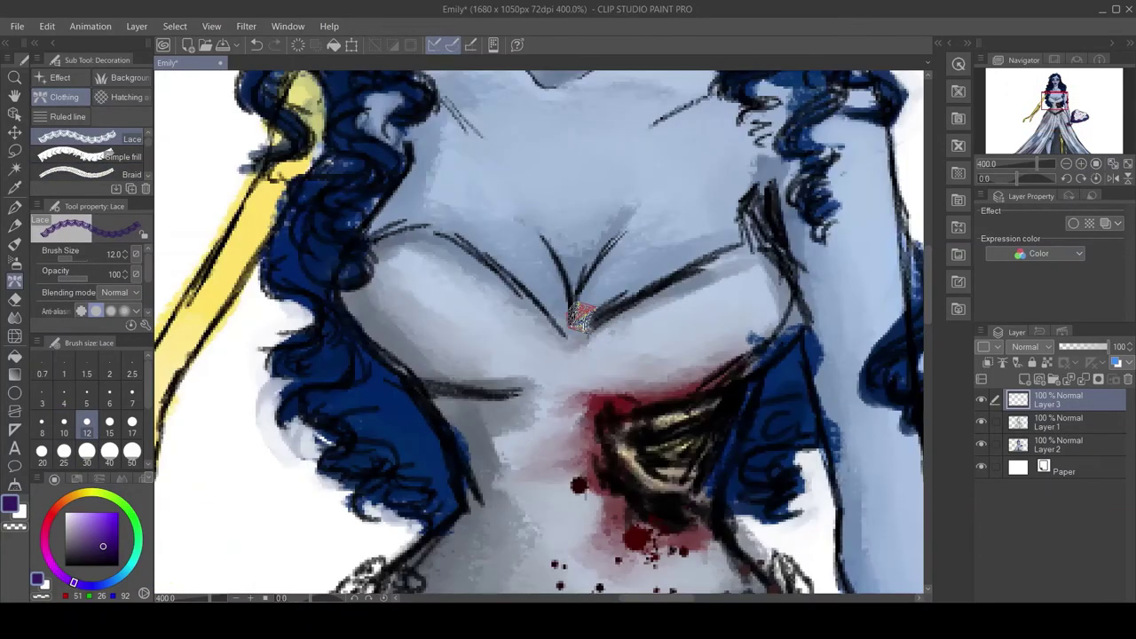
pyautogui.moveTo(364, 237); pyautogui.dragTo(790, 240)
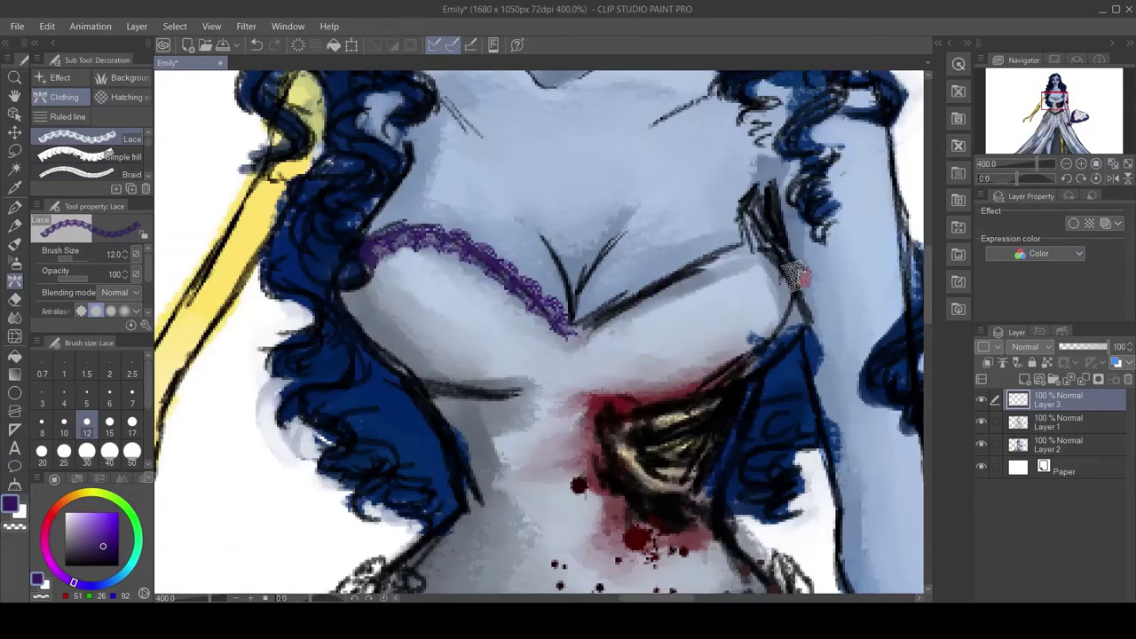
pyautogui.hotkey('ctrl', 'z')
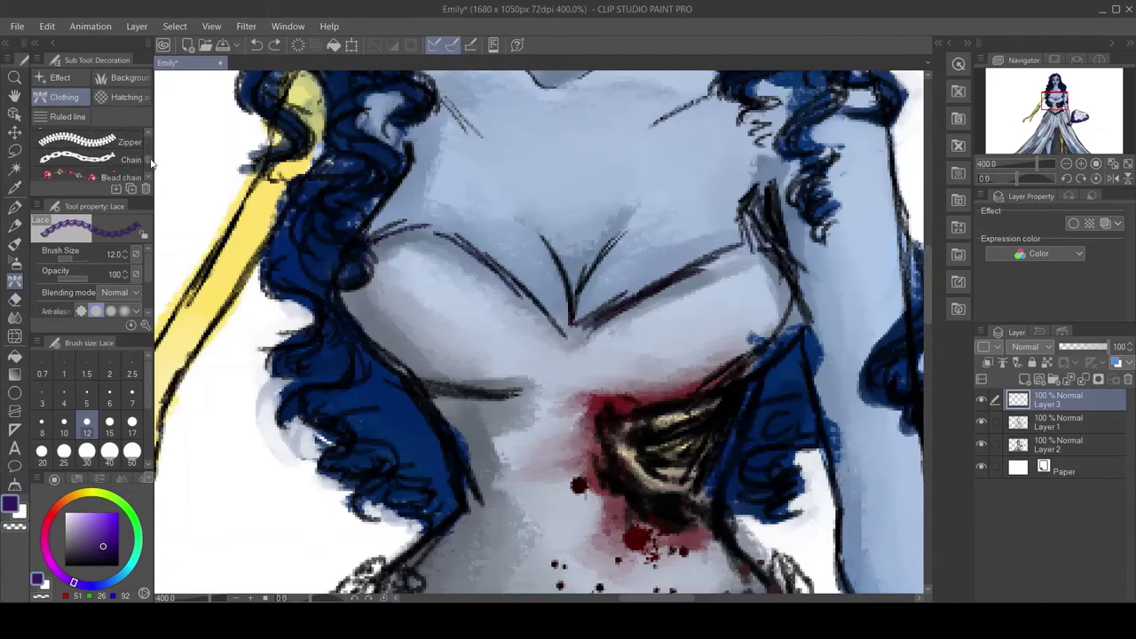
# Step: Try a size 40 decorative trim along the rose garland at the waist
pyautogui.scroll(-5, 551, 266)
pyautogui.click(109, 451)
pyautogui.moveTo(350, 310)
pyautogui.mouseDown()
pyautogui.moveTo(378, 335)
pyautogui.moveTo(661, 360)
pyautogui.mouseUp()
pyautogui.hotkey('ctrl', 'z')
# Step: Draw a blue lace trim along the waist's rose garland with the Lace brush at size 25
pyautogui.click(64, 451)
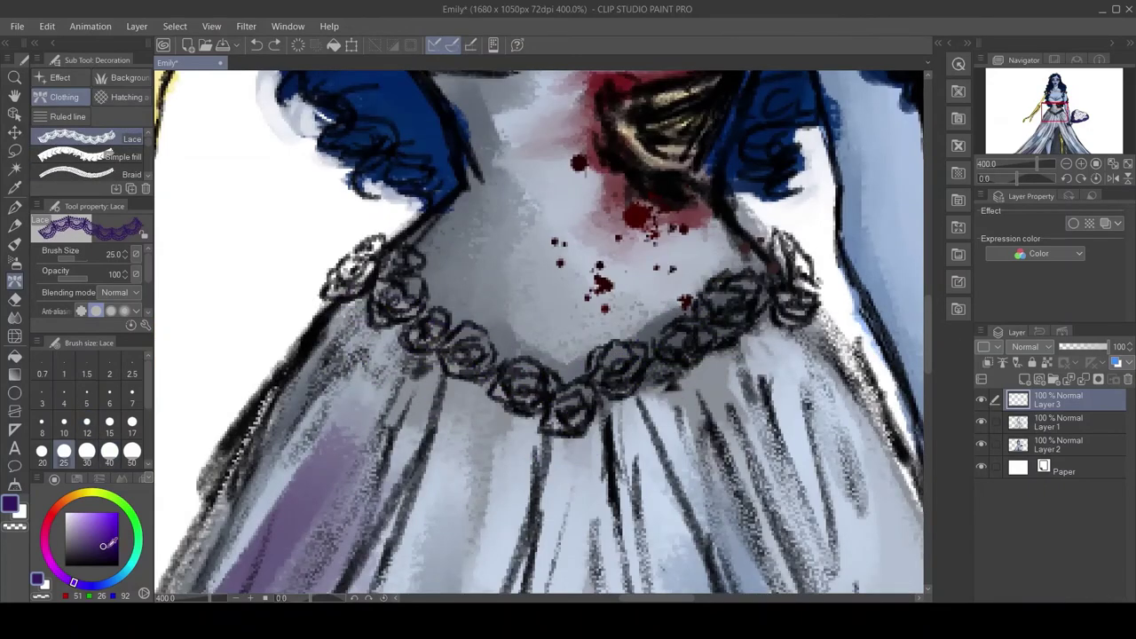
pyautogui.click(103, 585)
pyautogui.click(99, 536)
pyautogui.moveTo(319, 306)
pyautogui.mouseDown()
pyautogui.moveTo(542, 399)
pyautogui.moveTo(803, 262)
pyautogui.mouseUp()
pyautogui.hotkey('ctrl', '0')
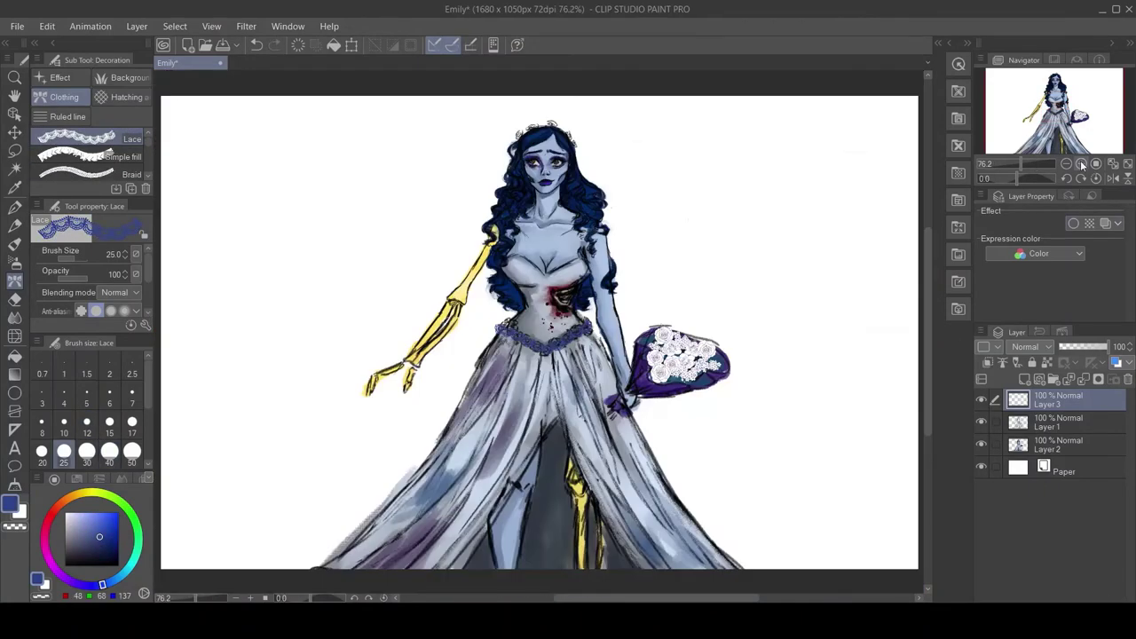
# Step: Move the lassoed waist lace onto its own layer beneath the line art and merge the artwork layers into Layer 2
pyautogui.scroll(3, 532, 337)
pyautogui.press('m')
pyautogui.moveTo(435, 293); pyautogui.dragTo(497, 315)
pyautogui.press('Delete')
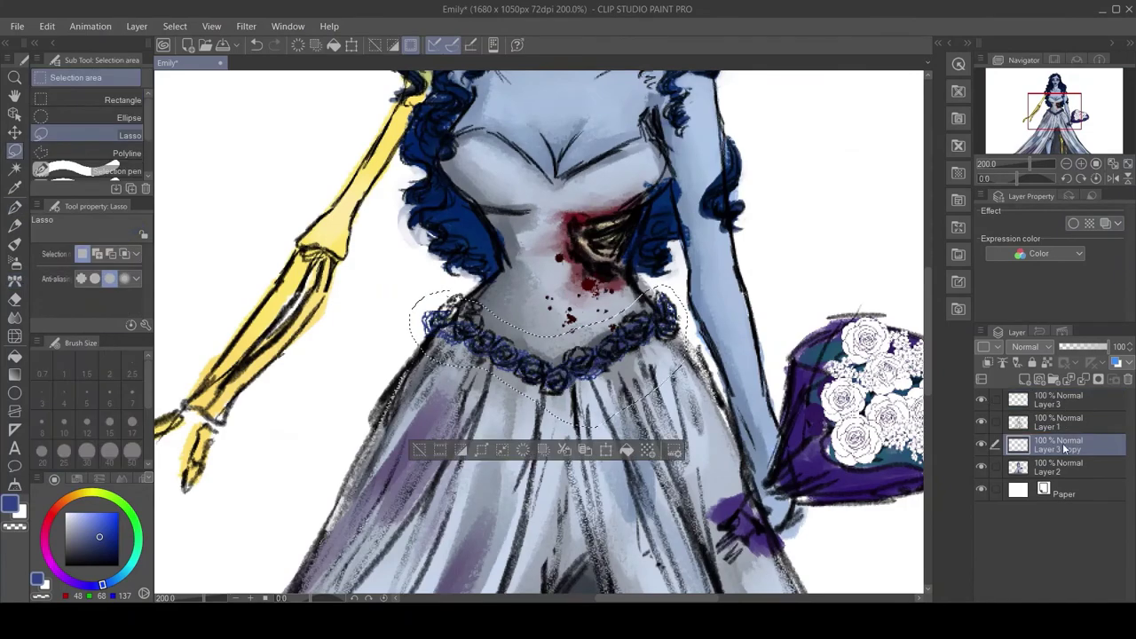
pyautogui.hotkey('ctrl', 'd')
pyautogui.hotkey('ctrl', '0')
pyautogui.hotkey('ctrl', 'shift', 'e')
# Step: Add a new layer beneath the figure and fill it with dark navy
pyautogui.hotkey('ctrl', 'shift', 'n')
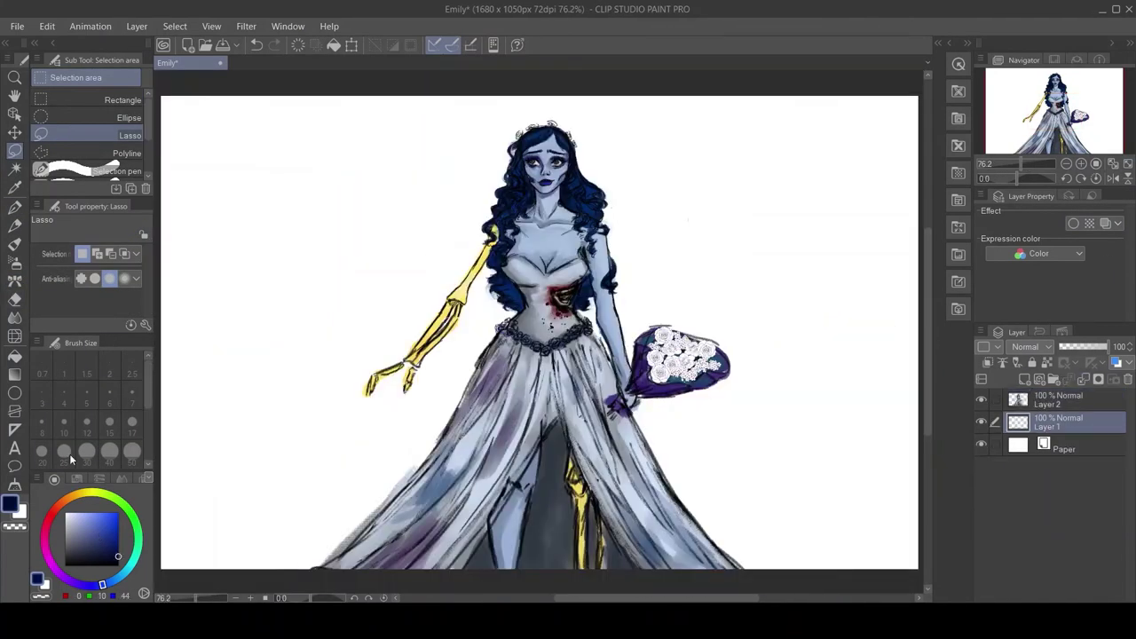
pyautogui.press('b')
pyautogui.hotkey('alt', 'BackSpace')
# Step: Paint a graded blue night background with a large light blue moon behind the figure using a size 250 Oil paint brush
pyautogui.scroll(-3, 89, 417)
pyautogui.click(110, 453)
pyautogui.moveTo(320, 177); pyautogui.dragTo(347, 532)
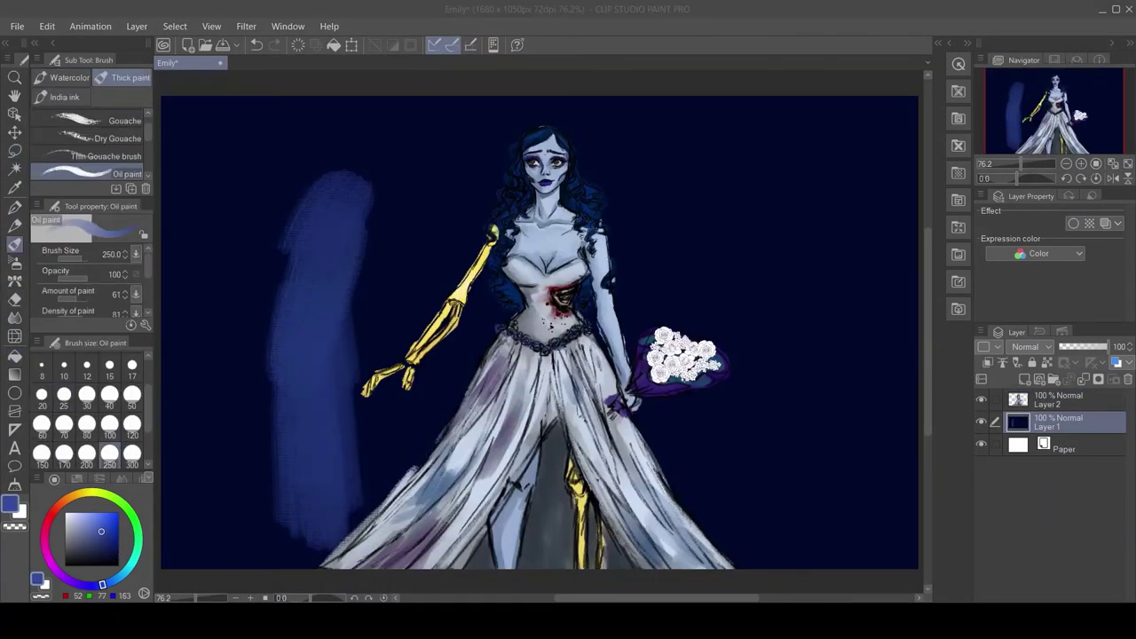
pyautogui.moveTo(266, 125)
pyautogui.mouseDown()
pyautogui.moveTo(258, 559)
pyautogui.moveTo(781, 115)
pyautogui.mouseUp()
pyautogui.moveTo(444, 267)
pyautogui.mouseDown()
pyautogui.moveTo(675, 426)
pyautogui.moveTo(398, 94)
pyautogui.moveTo(267, 266)
pyautogui.moveTo(537, 233)
pyautogui.moveTo(353, 302)
pyautogui.mouseUp()
pyautogui.keyDown('alt'); pyautogui.click(187, 266); pyautogui.keyUp('alt')
pyautogui.moveTo(204, 532); pyautogui.dragTo(203, 241)
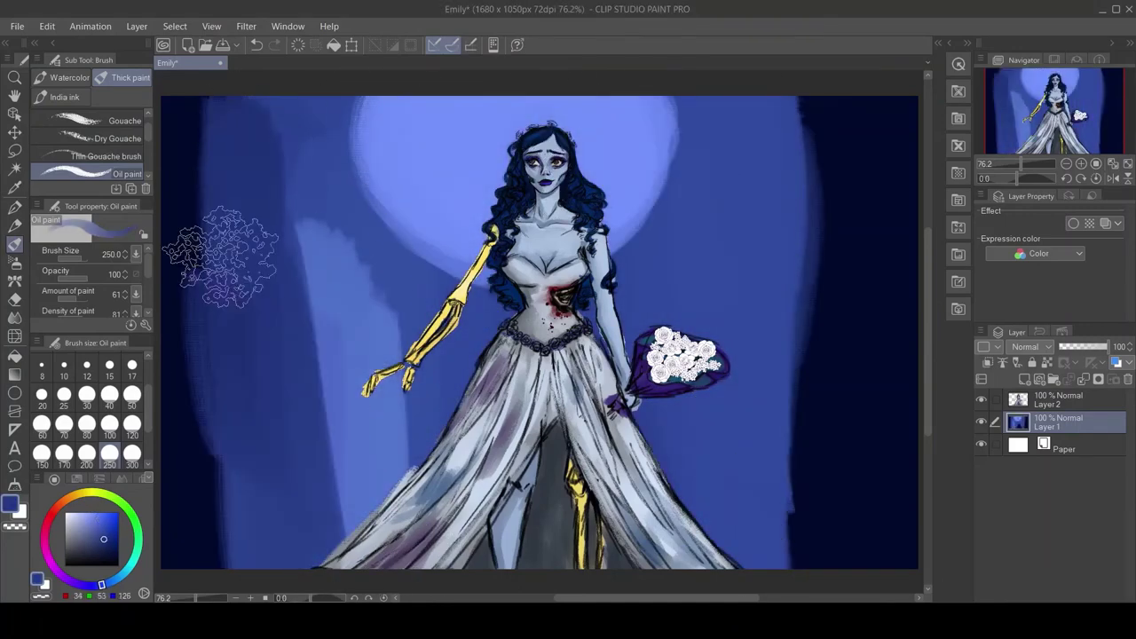
pyautogui.moveTo(799, 551)
pyautogui.mouseDown()
pyautogui.moveTo(735, 266)
pyautogui.moveTo(723, 329)
pyautogui.mouseUp()
# Step: Paint dark blue curling foliage down both sides of the background with a size 30 Oil paint brush
pyautogui.click(86, 454)
pyautogui.click(86, 394)
pyautogui.moveTo(204, 133); pyautogui.dragTo(230, 568)
pyautogui.moveTo(825, 151)
pyautogui.mouseDown()
pyautogui.moveTo(893, 385)
pyautogui.moveTo(837, 233)
pyautogui.moveTo(839, 160)
pyautogui.mouseUp()
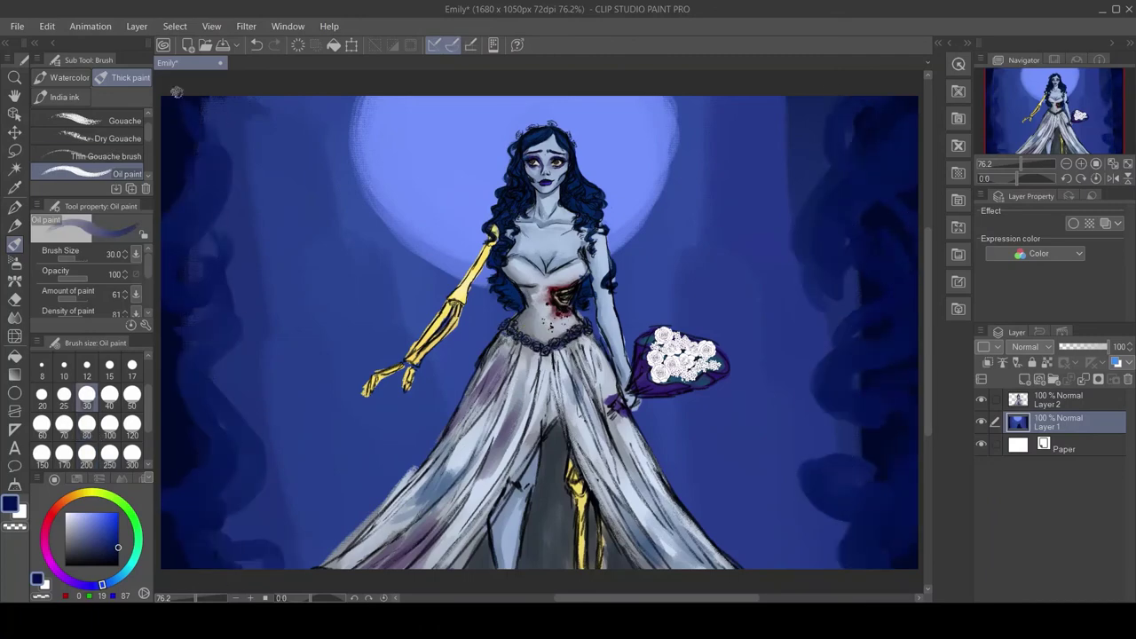
# Step: Deepen the side foliage with near-black curling strokes and add small dusky marks on the moon
pyautogui.moveTo(242, 447)
pyautogui.mouseDown()
pyautogui.moveTo(186, 469)
pyautogui.moveTo(204, 241)
pyautogui.mouseUp()
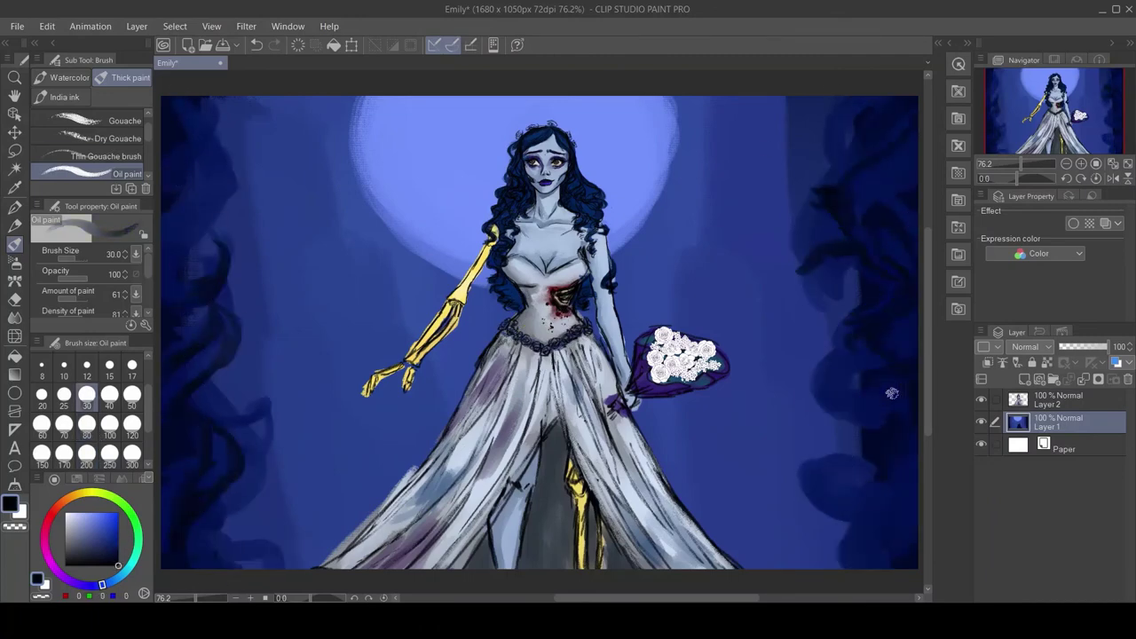
pyautogui.moveTo(892, 393); pyautogui.dragTo(885, 530)
pyautogui.moveTo(213, 280); pyautogui.dragTo(175, 240)
pyautogui.moveTo(416, 186); pyautogui.dragTo(432, 194)
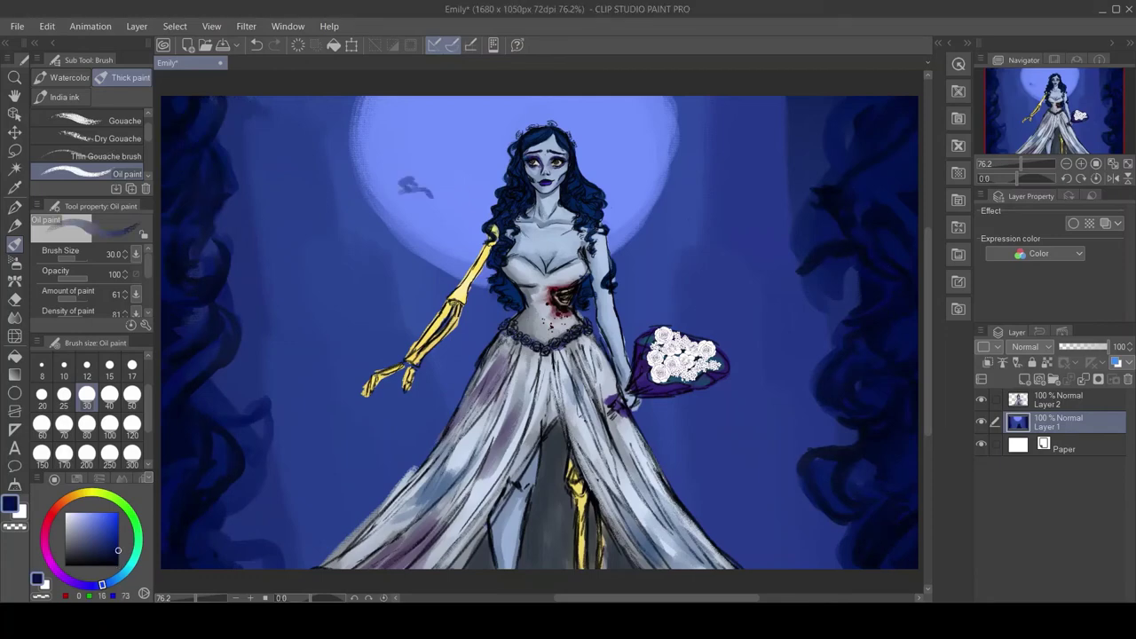
pyautogui.click(15, 282)
pyautogui.hotkey('ctrl', 'shift', 'n')
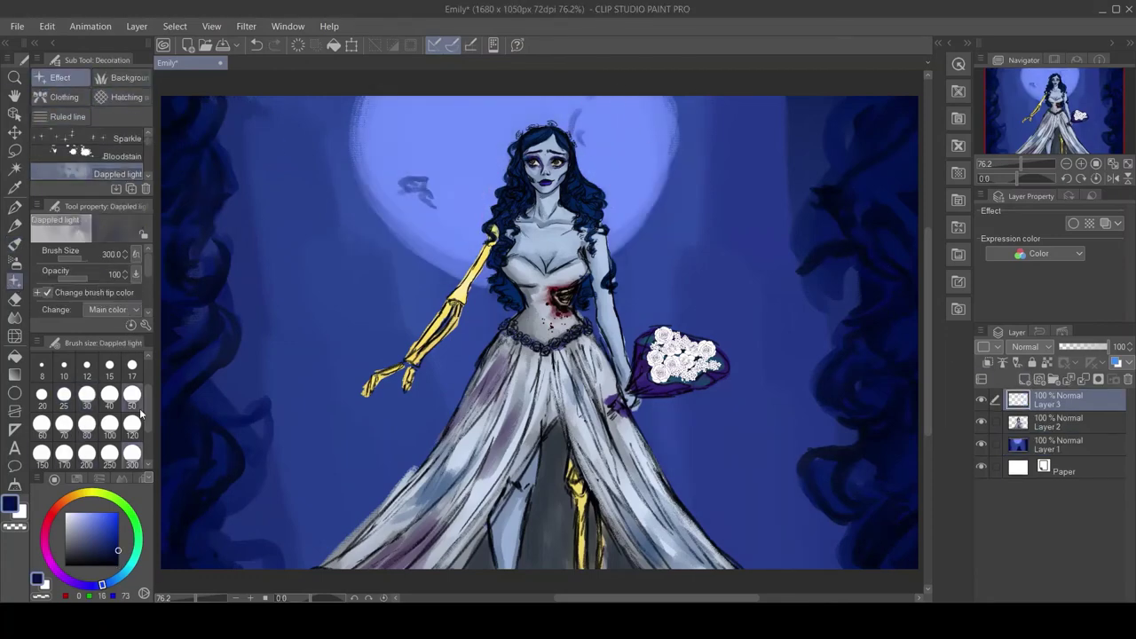
pyautogui.hotkey('ctrl', 'z')
pyautogui.click(1056, 422)
# Step: Scatter pale petals across both sides of the background on Layer 1 with the Petal decoration brush at size 200
pyautogui.click(98, 145)
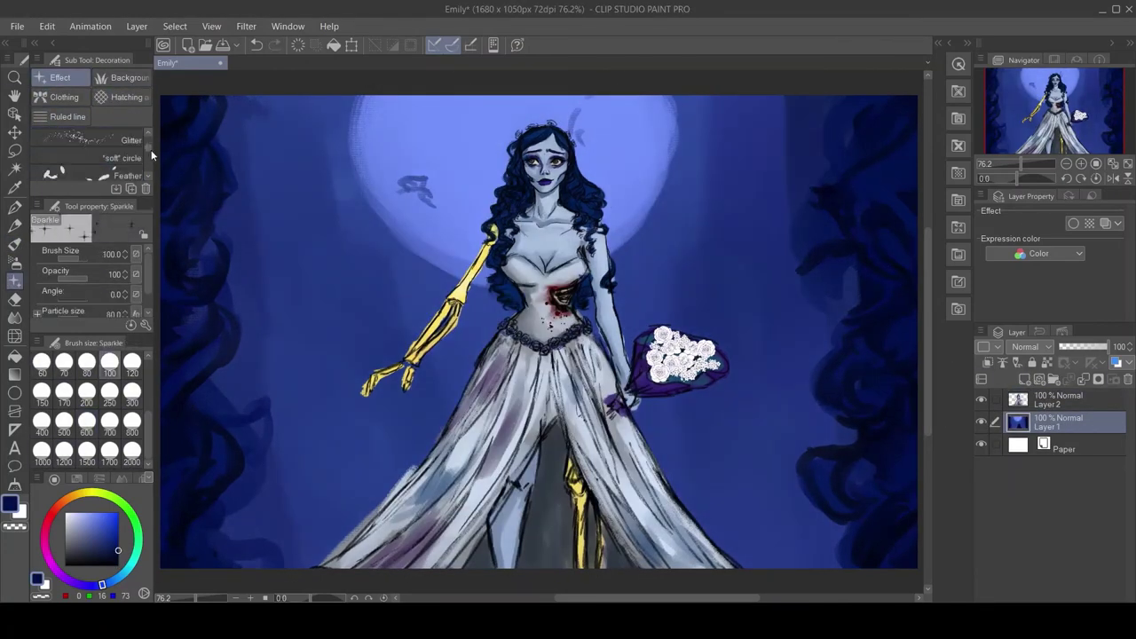
pyautogui.click(109, 420)
pyautogui.click(280, 502)
pyautogui.hotkey('ctrl', 'z')
pyautogui.click(86, 391)
pyautogui.moveTo(674, 115); pyautogui.dragTo(879, 267)
pyautogui.moveTo(444, 373); pyautogui.dragTo(304, 494)
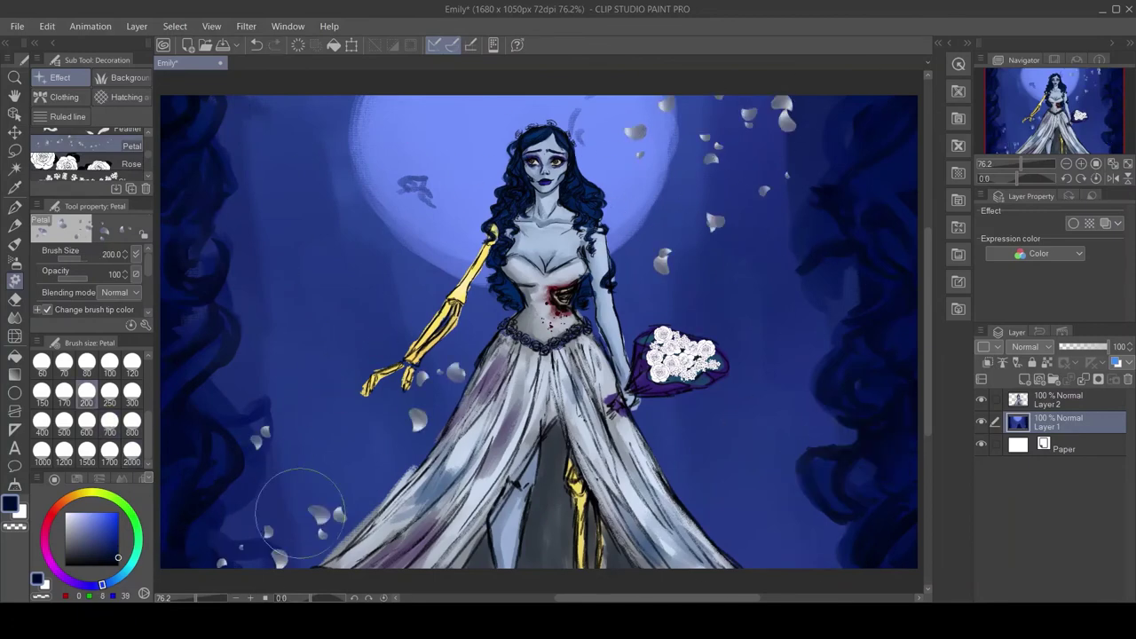
# Step: Undo the petals scattered over the background on Layer 1
pyautogui.moveTo(781, 267); pyautogui.dragTo(896, 373)
pyautogui.hotkey('ctrl', 'z')
pyautogui.hotkey('ctrl', 'z')
pyautogui.hotkey('ctrl', 'z')
# Step: Create a new layer above Layer 1 and scatter pale petals on both sides of the figure with the Petal brush at size 250
pyautogui.hotkey('ctrl', 'shift', 'n')
pyautogui.press(']')
pyautogui.moveTo(773, 152); pyautogui.dragTo(754, 191)
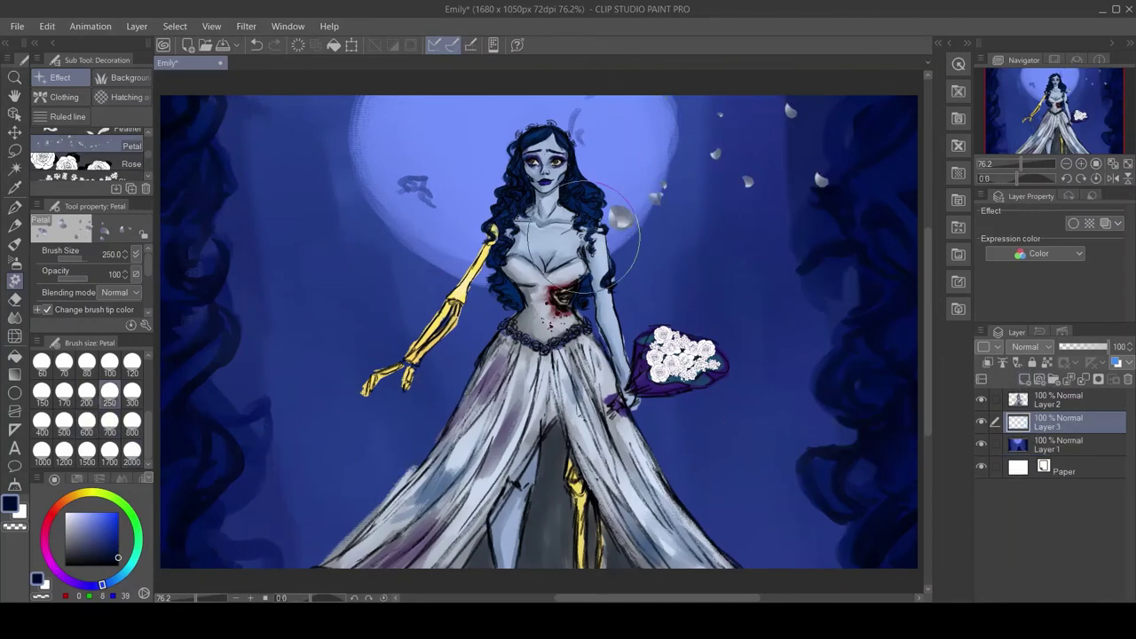
pyautogui.moveTo(373, 373)
pyautogui.mouseDown()
pyautogui.moveTo(768, 277)
pyautogui.moveTo(307, 451)
pyautogui.mouseUp()
# Step: Tint the petals dark blue on a new clipped layer with a size 800 Oil paint brush, using Vivid light at 49% opacity, and merge into Layer 1
pyautogui.click(1023, 380)
pyautogui.press('b')
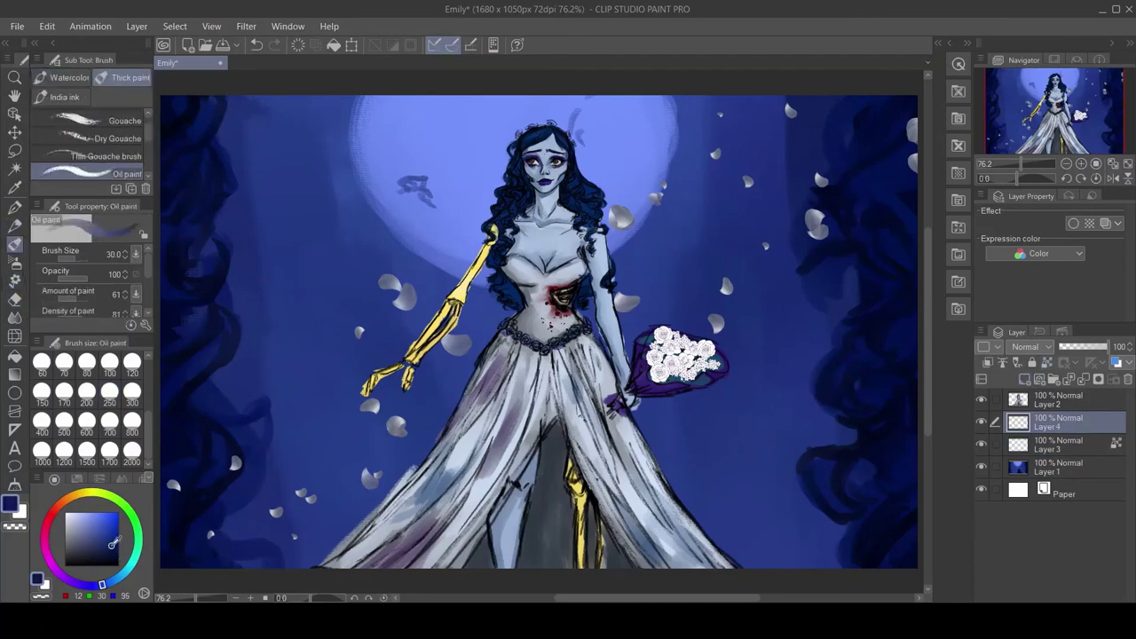
pyautogui.moveTo(1113, 342); pyautogui.dragTo(1087, 346)
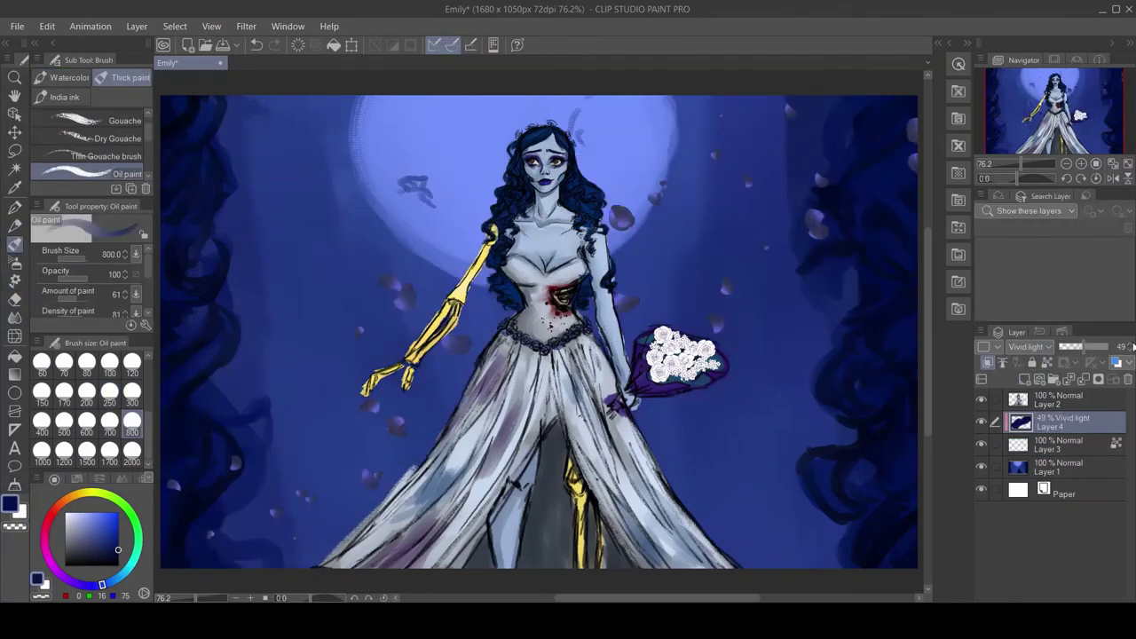
pyautogui.click(1127, 379)
# Step: Add white highlights to the lower lip and nose tip and light blue touches to the face on Layer 2 with a size 5 Thin Gouache brush
pyautogui.click(86, 361)
pyautogui.click(1034, 396)
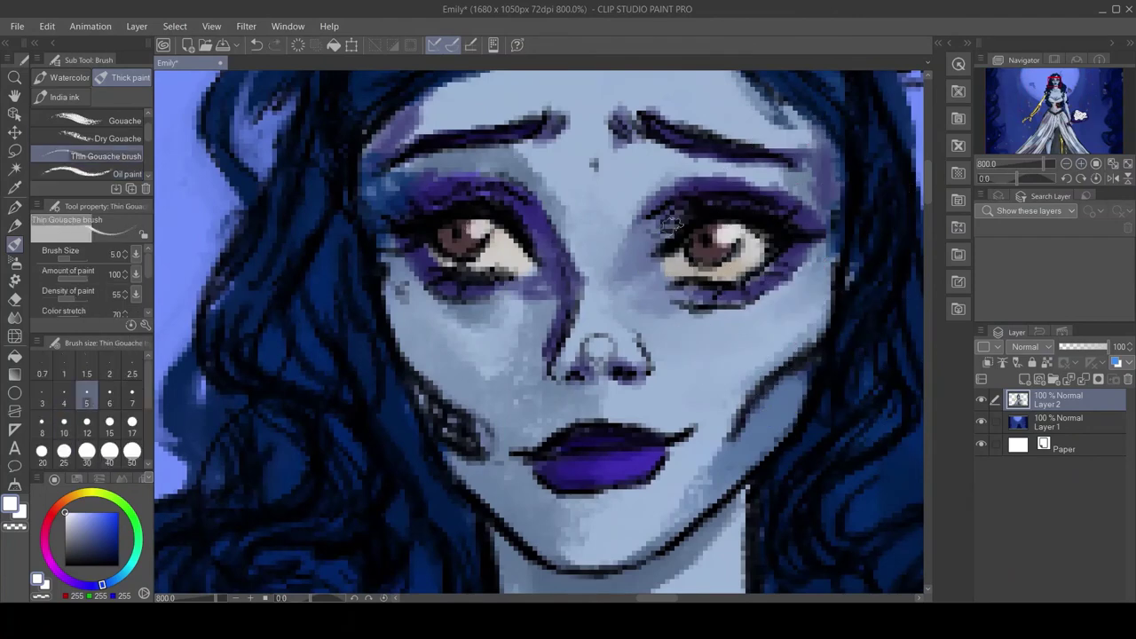
pyautogui.moveTo(589, 466); pyautogui.dragTo(655, 462)
pyautogui.moveTo(596, 337); pyautogui.dragTo(603, 353)
pyautogui.keyDown('alt'); pyautogui.click(622, 292); pyautogui.keyUp('alt')
pyautogui.moveTo(627, 436); pyautogui.dragTo(635, 435)
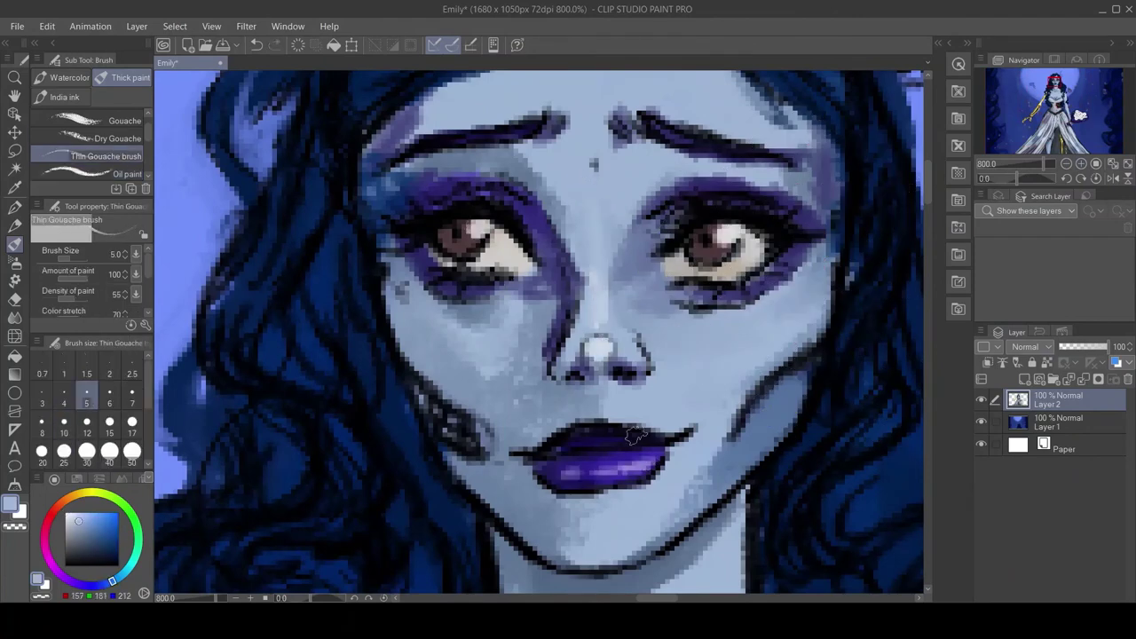
pyautogui.keyDown('alt'); pyautogui.click(563, 311); pyautogui.keyUp('alt')
pyautogui.scroll(-10, 563, 311)
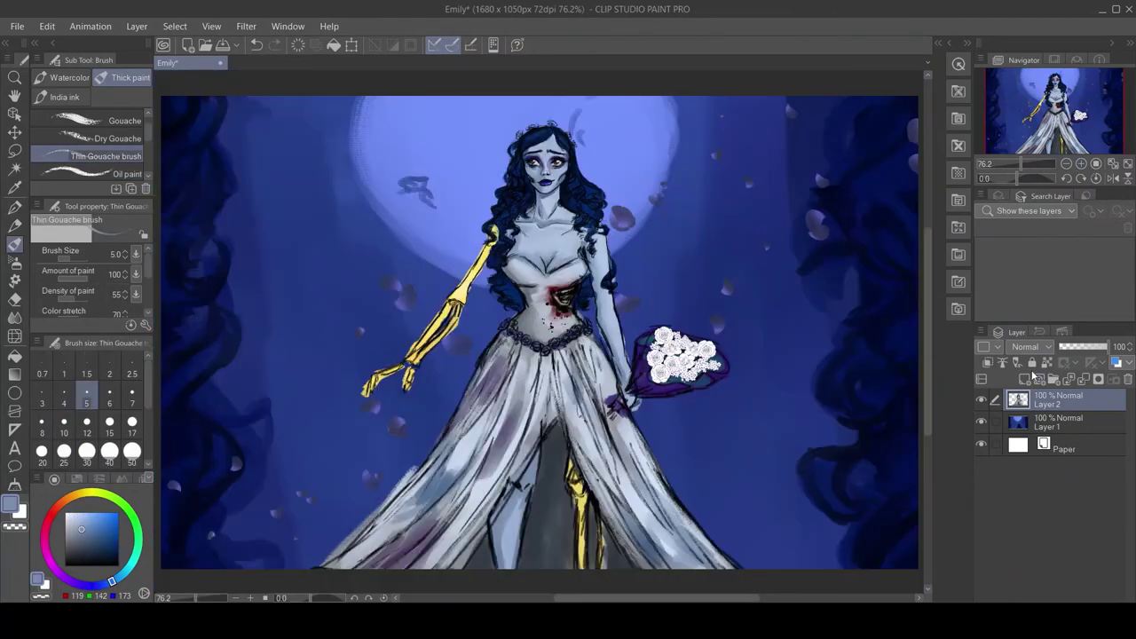
# Step: Add a new layer directly above Layer 1 and save the illustration
pyautogui.click(1034, 422)
pyautogui.click(1027, 379)
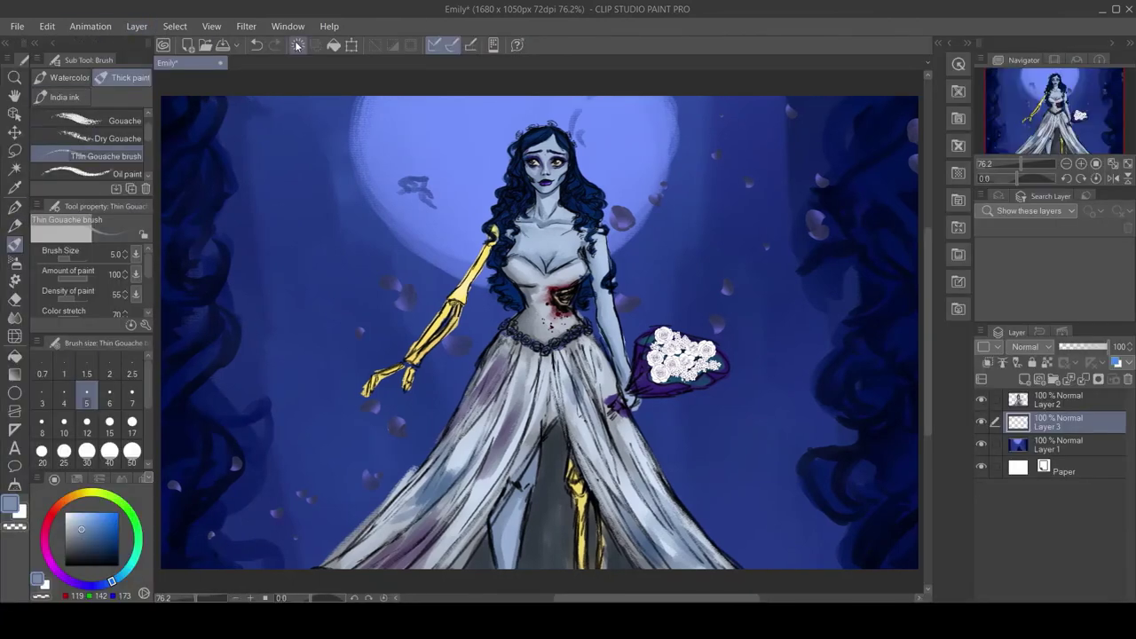
pyautogui.hotkey('ctrl', 's')
pyautogui.press('o')
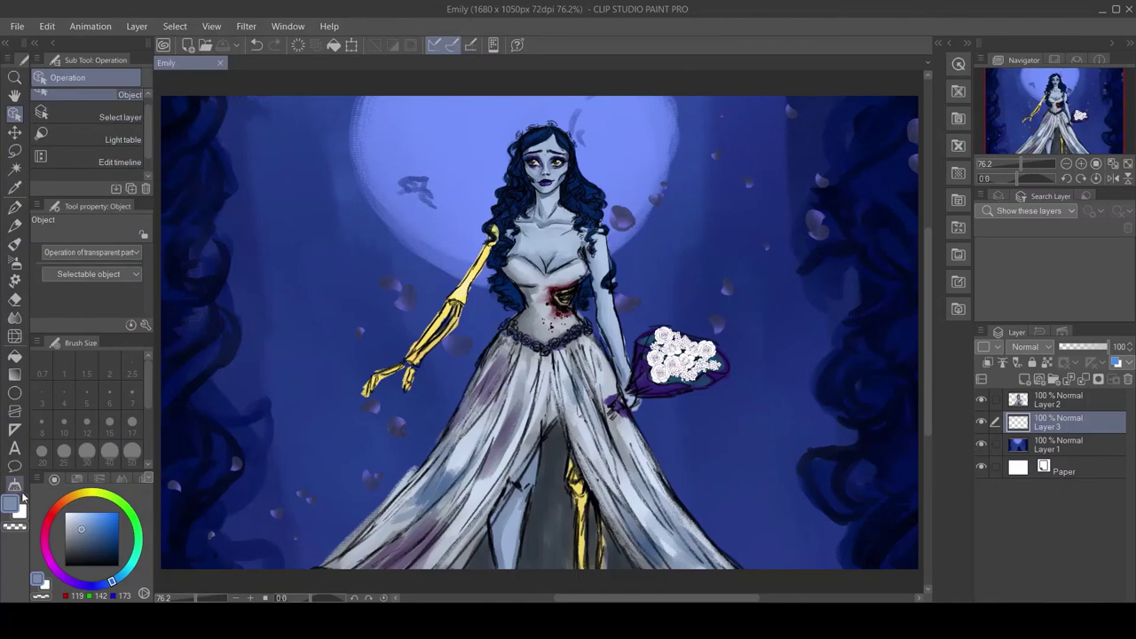
# Step: Hand-letter the artist's signature and initials in near-black blue on either side of the gown on Layer 3 with a size 8 Textured pen
pyautogui.press('p')
pyautogui.click(104, 541)
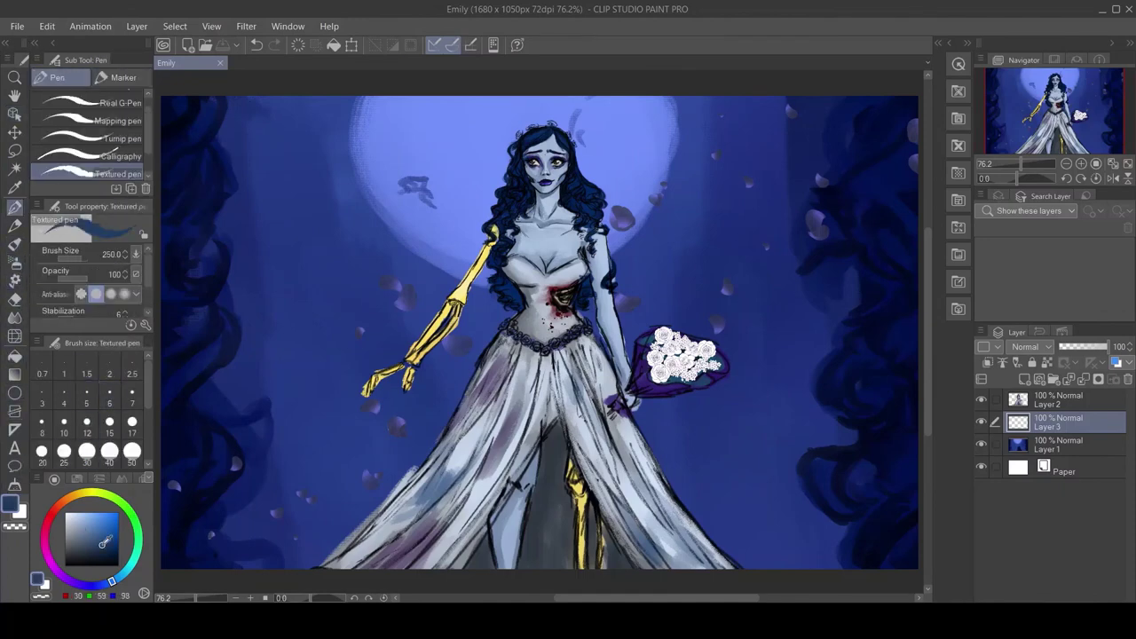
pyautogui.click(118, 558)
pyautogui.moveTo(664, 435); pyautogui.dragTo(803, 461)
pyautogui.click(42, 421)
pyautogui.moveTo(262, 440); pyautogui.dragTo(313, 444)
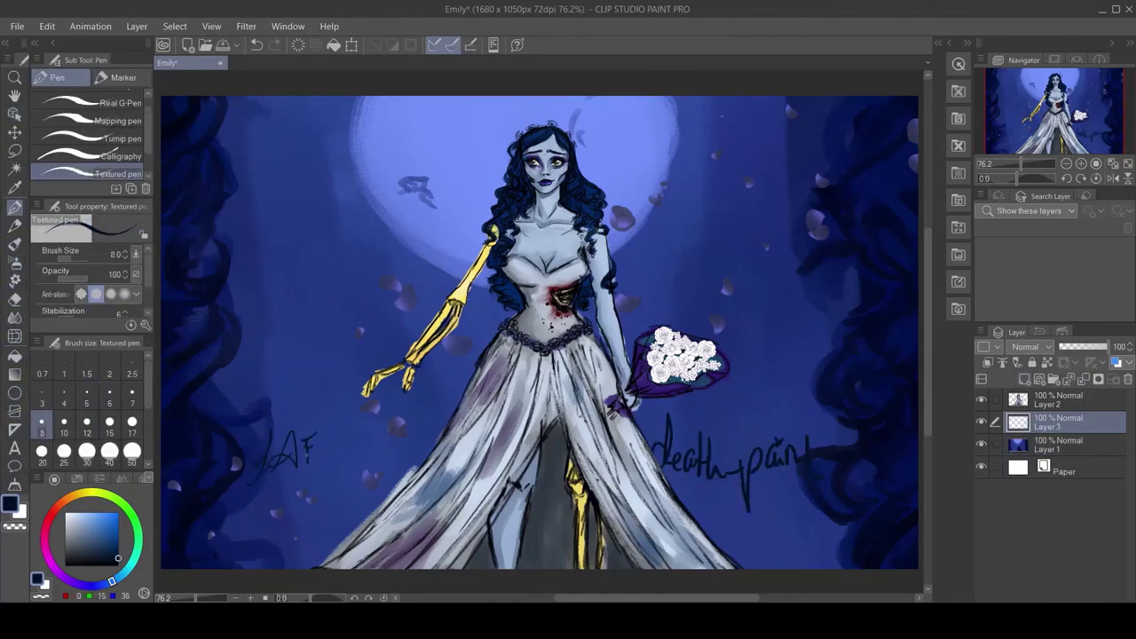